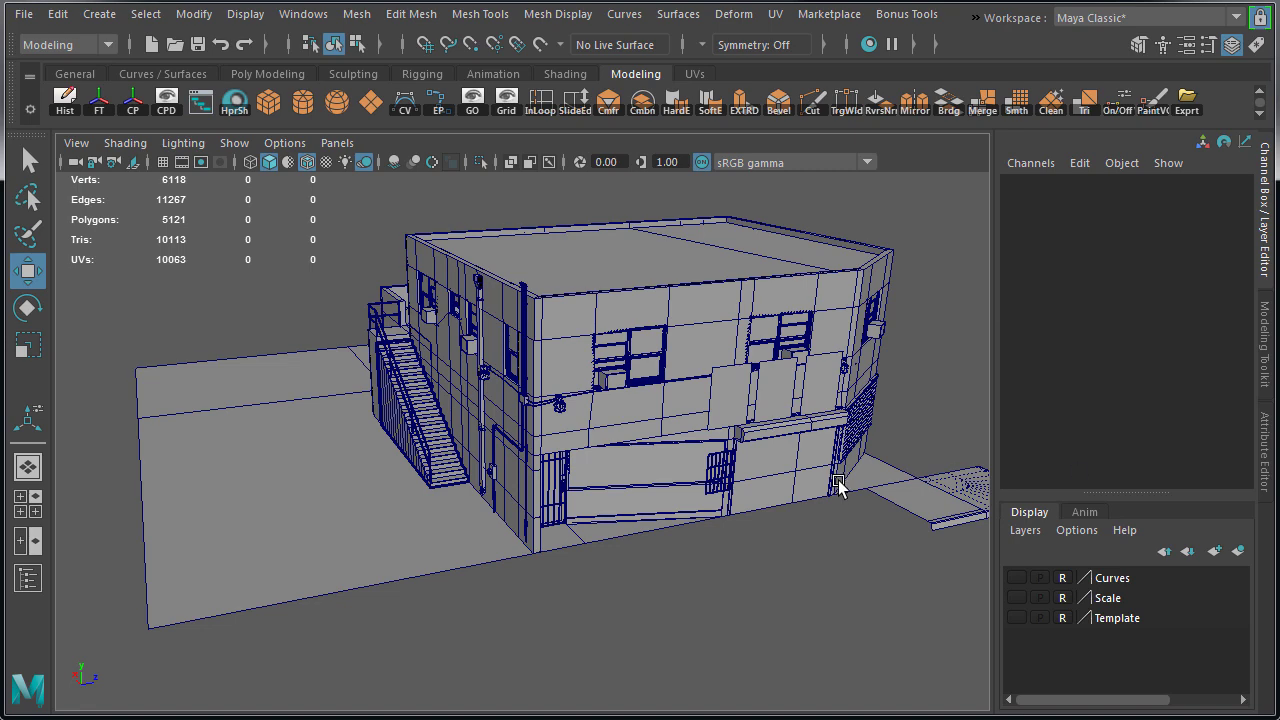
Examine the ground planes and sidewalk around the base of the building, including the area at the barred gate.
{"action": "right_click_drag", "start_coordinate": [838, 486], "coordinate": [903, 518], "text": "alt"}
{"action": "left_click", "coordinate": [670, 592]}
{"action": "key", "text": "f"}
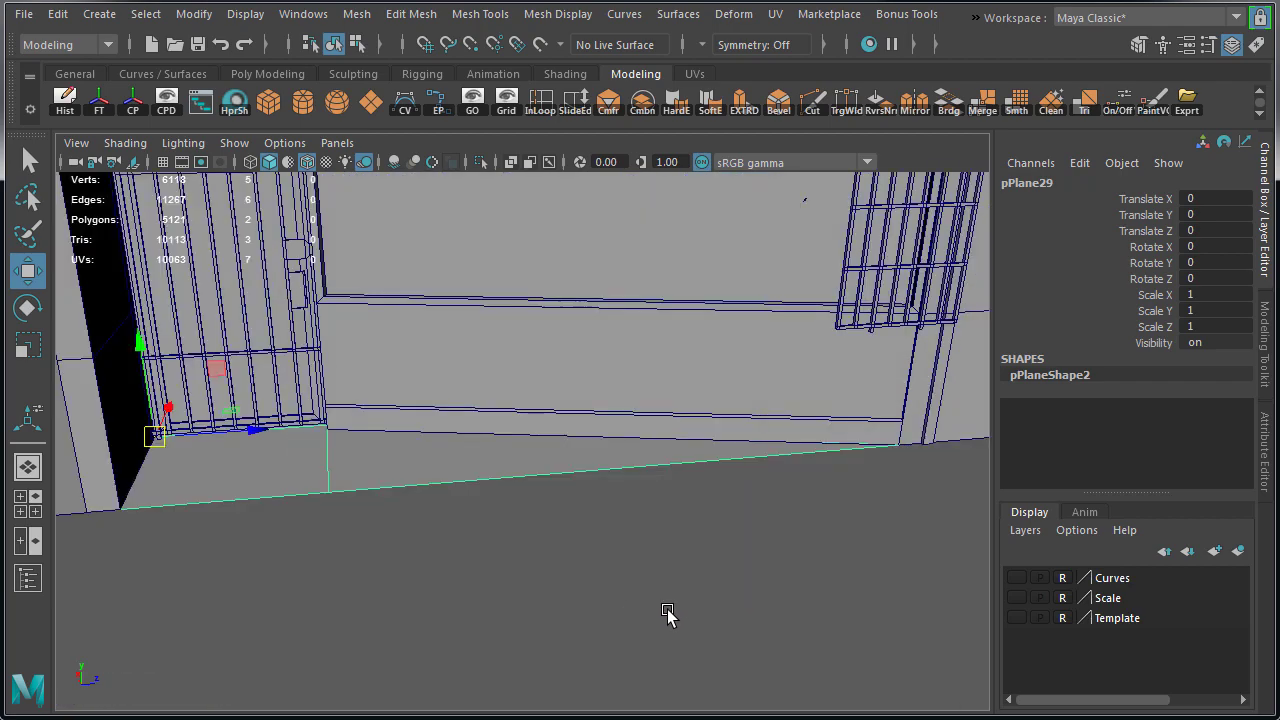
{"action": "middle_click_drag", "start_coordinate": [877, 496], "coordinate": [62, 492], "text": "alt"}
{"action": "left_click_drag", "start_coordinate": [690, 500], "coordinate": [590, 554], "text": "alt"}
{"action": "left_click", "coordinate": [840, 566]}
{"action": "key", "text": "f"}
{"action": "left_click_drag", "start_coordinate": [773, 560], "coordinate": [444, 514], "text": "alt"}
{"action": "left_click_drag", "start_coordinate": [643, 484], "coordinate": [948, 408], "text": "alt"}
{"action": "left_click", "coordinate": [423, 446]}
{"action": "right_click_drag", "start_coordinate": [423, 446], "coordinate": [300, 452], "text": "alt"}
{"action": "left_click_drag", "start_coordinate": [300, 452], "coordinate": [630, 465], "text": "alt"}
{"action": "right_click_drag", "start_coordinate": [630, 465], "coordinate": [552, 476], "text": "alt"}
{"action": "left_click_drag", "start_coordinate": [553, 480], "coordinate": [582, 446], "text": "alt"}
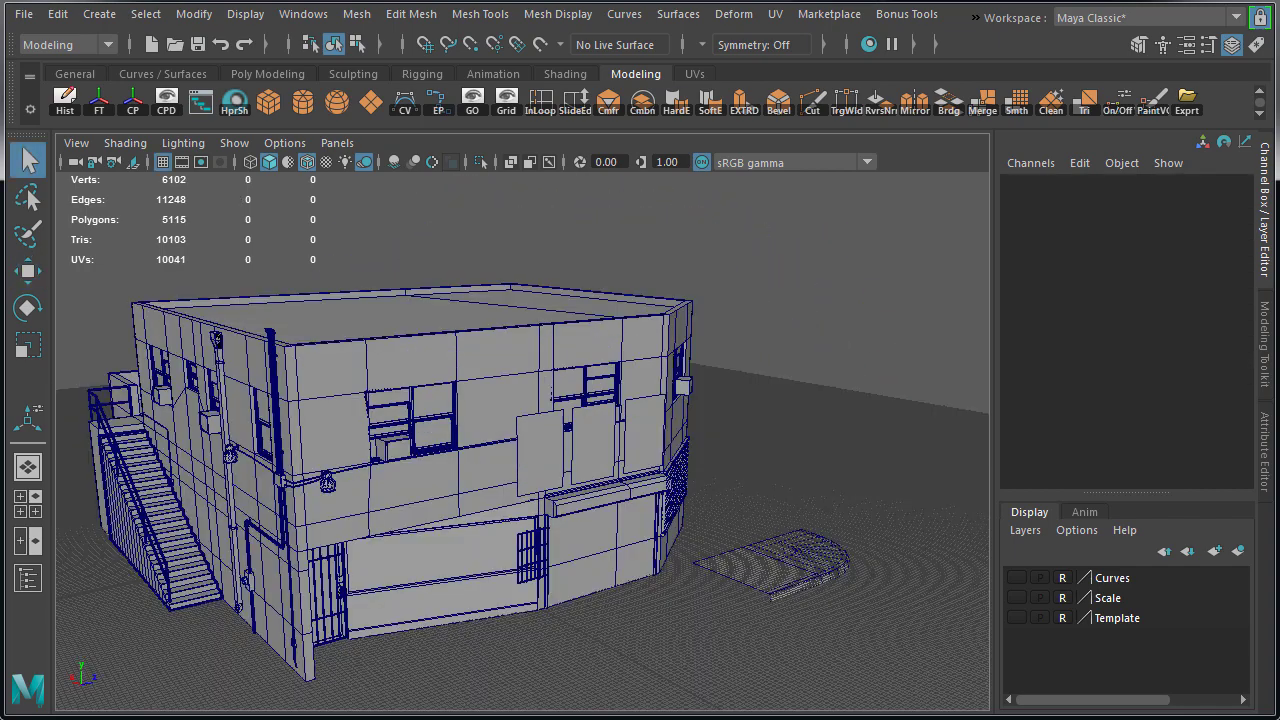
Duplicate the straight sidewalk segment beside the rounded corner and grid-snap the copy along the street to Translate Z 300.
{"action": "left_click_drag", "start_coordinate": [628, 536], "coordinate": [609, 511], "text": "alt"}
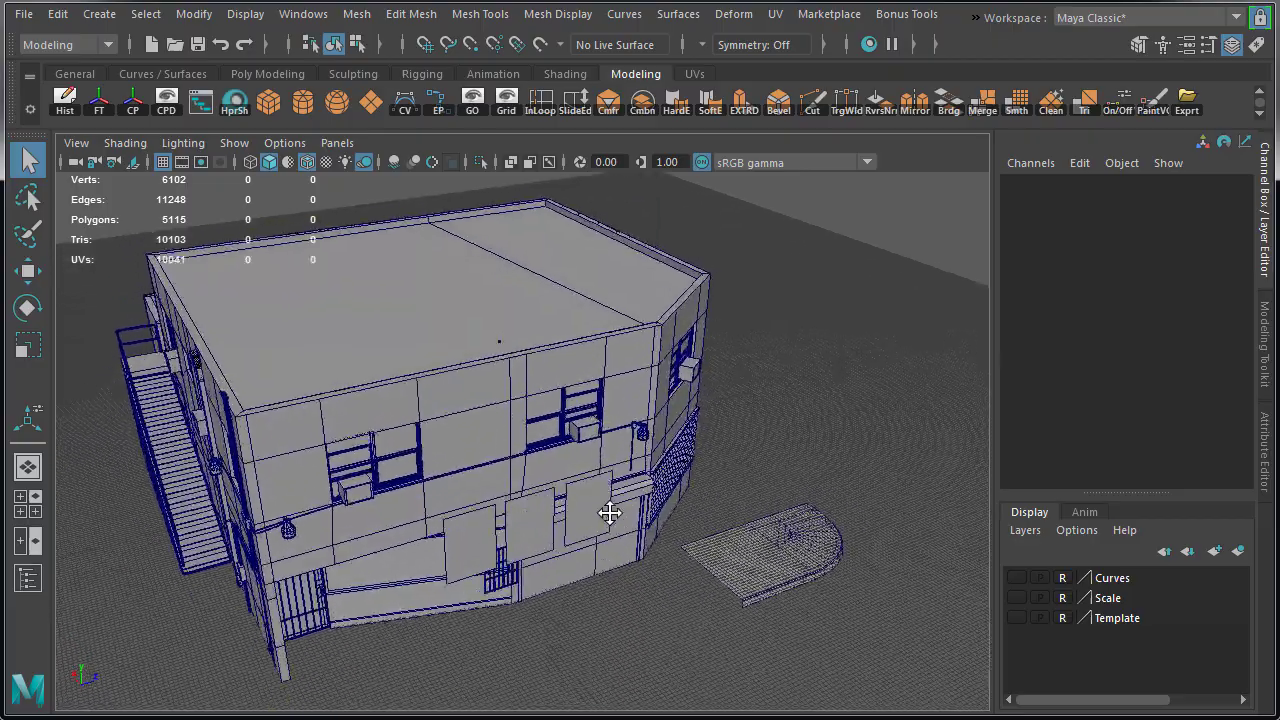
{"action": "middle_click_drag", "start_coordinate": [609, 511], "coordinate": [520, 320], "text": "alt"}
{"action": "left_click_drag", "start_coordinate": [520, 320], "coordinate": [706, 443], "text": "alt"}
{"action": "left_click", "coordinate": [704, 432]}
{"action": "key", "text": "w"}
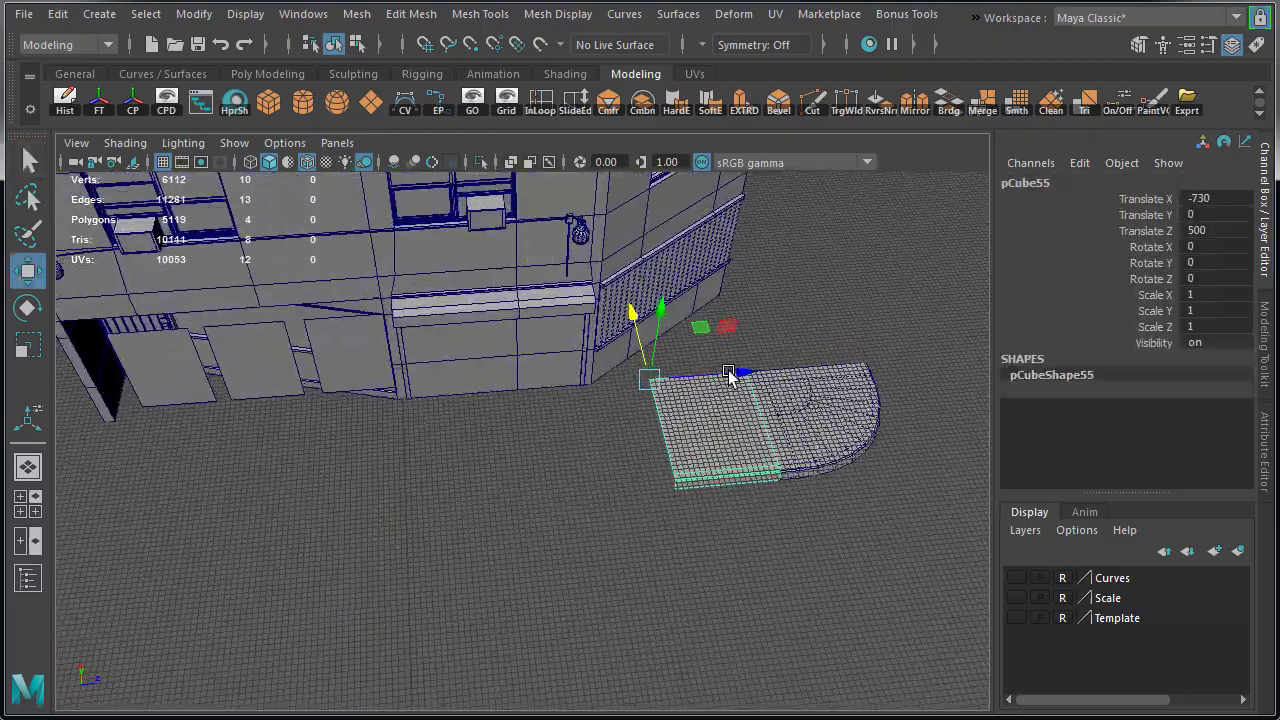
{"action": "key", "text": "x"}
{"action": "left_click_drag", "start_coordinate": [728, 375], "coordinate": [560, 403]}
Repeat the segment duplication nine times along the building front, ending at Translate Z -1500.
{"action": "scroll", "coordinate": [609, 446], "scroll_direction": "down", "scroll_amount": 3}
{"action": "middle_click_drag", "start_coordinate": [609, 446], "coordinate": [828, 503], "text": "alt"}
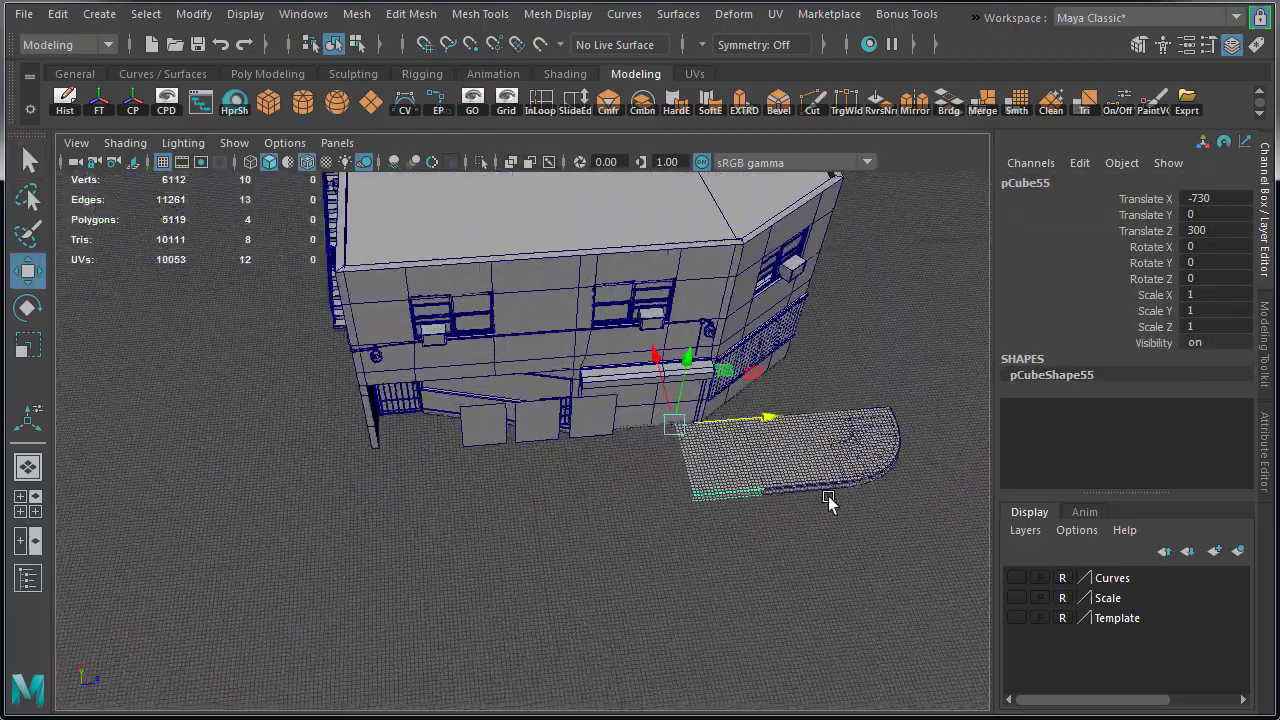
{"action": "left_click_drag", "start_coordinate": [828, 502], "coordinate": [866, 514], "text": "alt"}
{"action": "key", "text": "shift+d"}
{"action": "key", "text": "shift+d"}
{"action": "key", "text": "shift+d"}
{"action": "key", "text": "shift+d"}
{"action": "key", "text": "shift+d"}
{"action": "key", "text": "shift+d"}
{"action": "key", "text": "shift+d"}
{"action": "key", "text": "shift+d"}
{"action": "key", "text": "shift+d"}
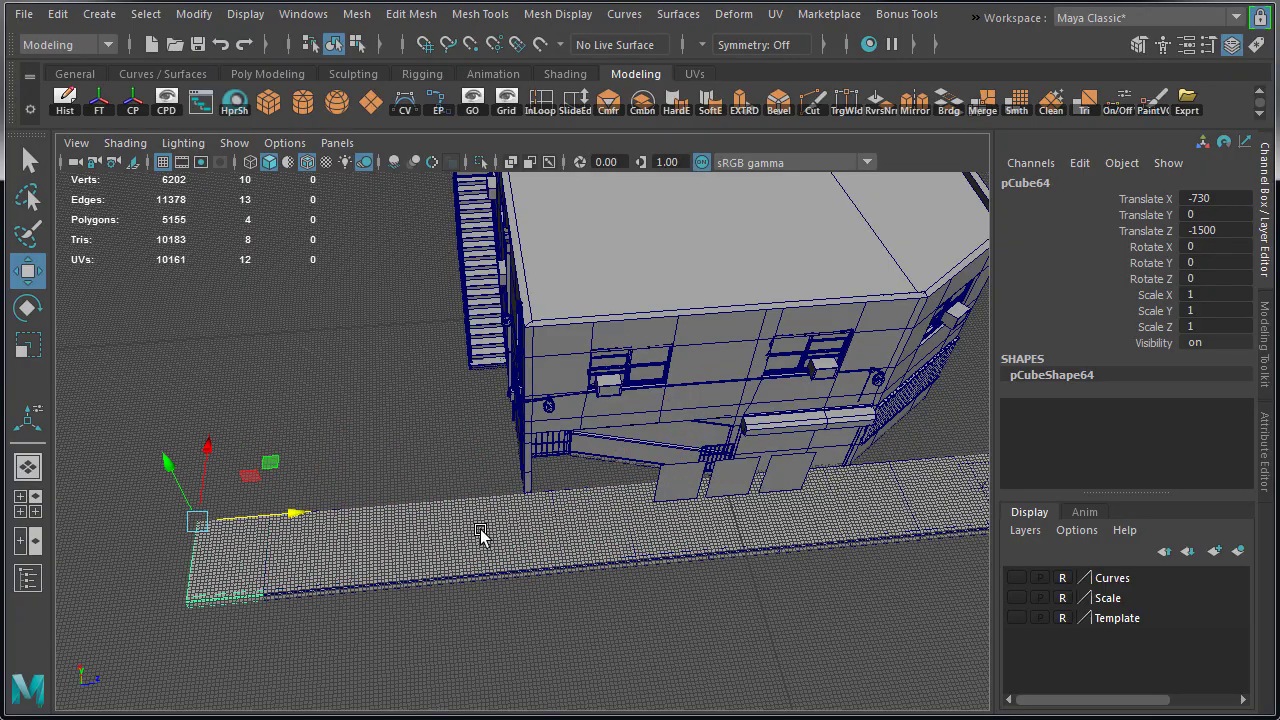
{"action": "left_click_drag", "start_coordinate": [480, 535], "coordinate": [509, 551], "text": "alt"}
{"action": "left_click", "coordinate": [514, 551]}
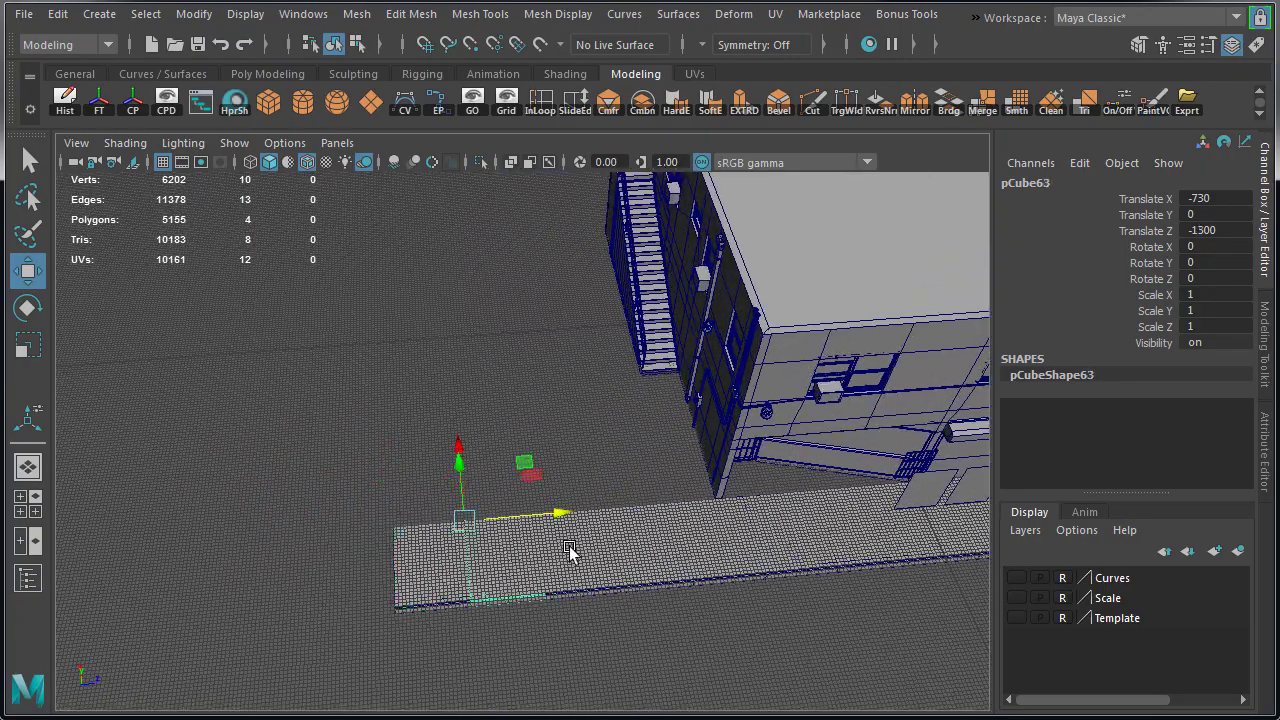
{"action": "left_click", "coordinate": [571, 554]}
{"action": "left_click", "coordinate": [640, 548]}
{"action": "left_click", "coordinate": [697, 543]}
Duplicate a straight sidewalk segment, set its Rotate Y to 90, and snap it against the other end of the rounded corner.
{"action": "left_click_drag", "start_coordinate": [697, 543], "coordinate": [200, 485], "text": "alt"}
{"action": "left_click", "coordinate": [200, 485]}
{"action": "key", "text": "e"}
{"action": "left_click_drag", "start_coordinate": [287, 476], "coordinate": [330, 594], "text": "shift"}
{"action": "left_click", "coordinate": [1216, 262]}
{"action": "type", "text": "90"}
{"action": "key", "text": "Return"}
{"action": "right_click_drag", "start_coordinate": [428, 312], "coordinate": [766, 377], "text": "alt"}
{"action": "left_click_drag", "start_coordinate": [705, 340], "coordinate": [419, 328]}
{"action": "left_click", "coordinate": [860, 400]}
{"action": "left_click_drag", "start_coordinate": [800, 410], "coordinate": [686, 457], "text": "alt"}
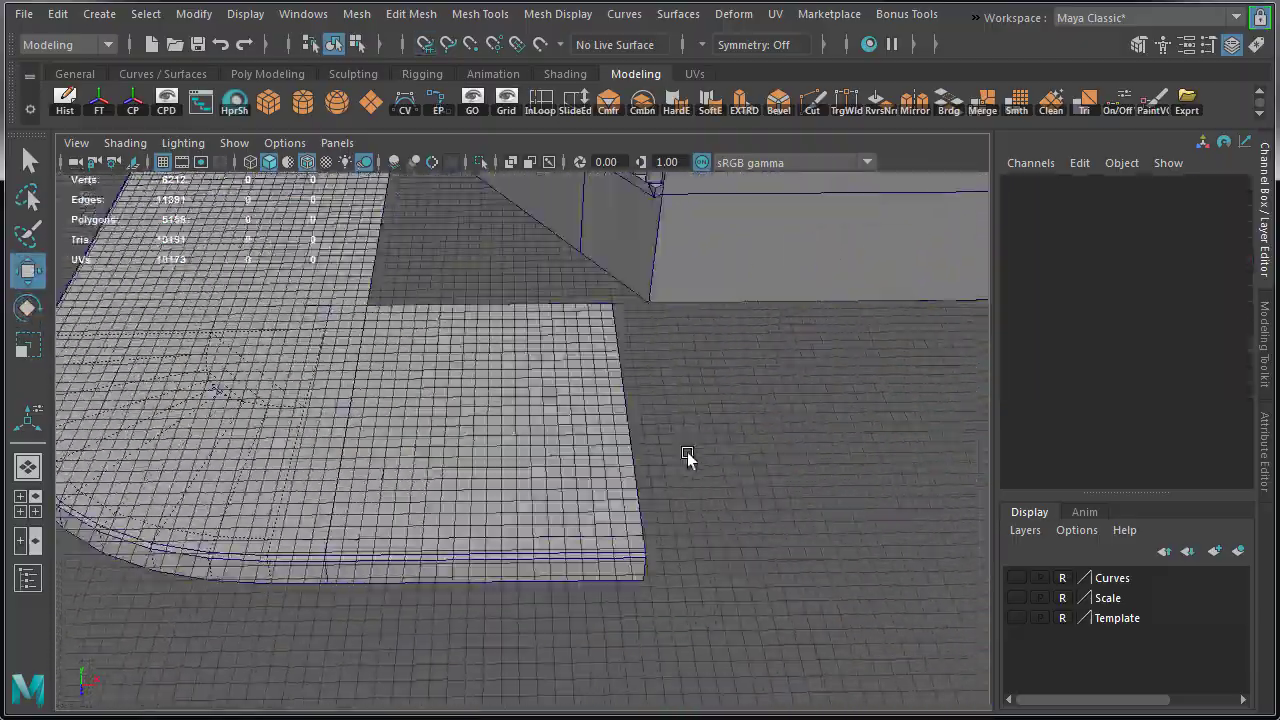
Duplicate the rotated sidewalk segment and snap the copy next to it at Translate X -530.
{"action": "left_click", "coordinate": [600, 457]}
{"action": "left_click_drag", "start_coordinate": [600, 480], "coordinate": [550, 485], "text": "alt"}
{"action": "left_click_drag", "start_coordinate": [532, 330], "coordinate": [734, 365], "text": "shift"}
{"action": "right_click_drag", "start_coordinate": [890, 390], "coordinate": [793, 428], "text": "alt"}
Repeat the rotated segment's duplication nine times along the side of the building and clear the selection.
{"action": "key", "text": "shift+d"}
{"action": "key", "text": "shift+d"}
{"action": "key", "text": "shift+d"}
{"action": "key", "text": "shift+d"}
{"action": "key", "text": "shift+d"}
{"action": "key", "text": "shift+d"}
{"action": "key", "text": "shift+d"}
{"action": "key", "text": "shift+d"}
{"action": "key", "text": "shift+d"}
{"action": "left_click_drag", "start_coordinate": [792, 428], "coordinate": [671, 484], "text": "alt"}
{"action": "left_click", "coordinate": [556, 412]}
{"action": "middle_click_drag", "start_coordinate": [671, 484], "coordinate": [790, 484], "text": "alt"}
{"action": "key", "text": "q"}
{"action": "right_click_drag", "start_coordinate": [790, 484], "coordinate": [834, 534], "text": "alt"}
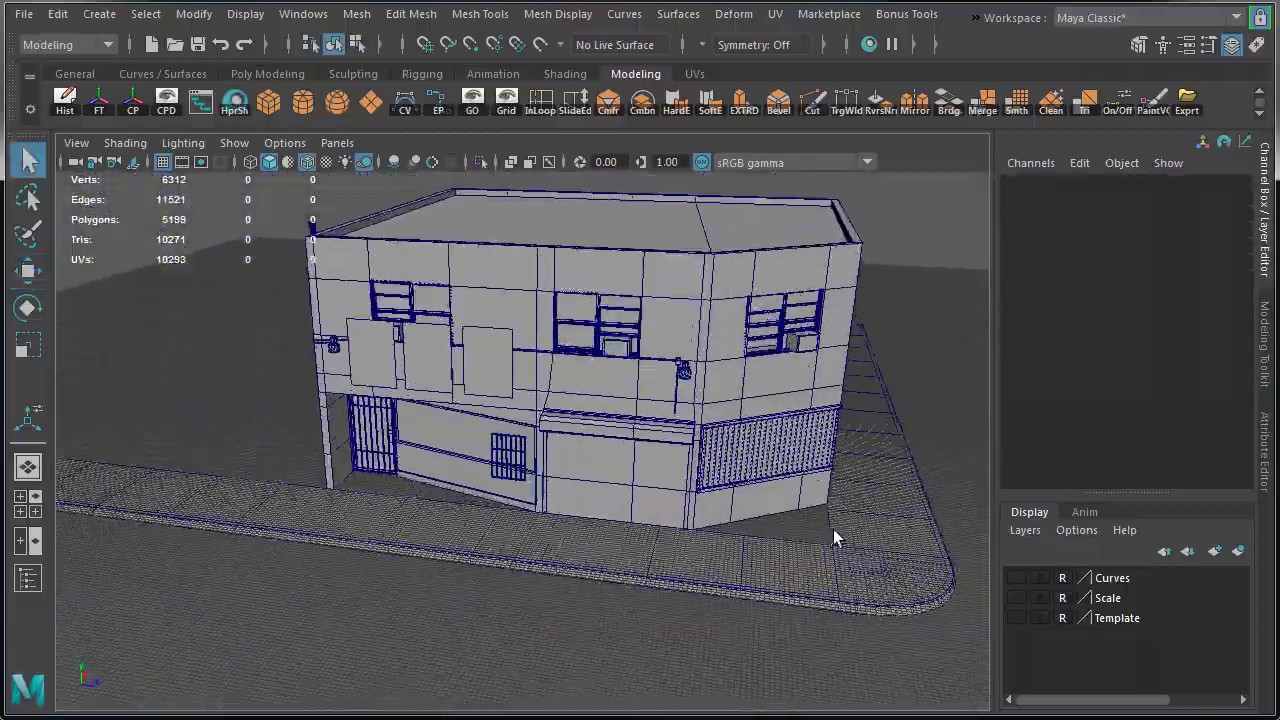
Create a polygon plane and place it in the triangular gap below the angled wall, at about X -661, Z 633.
{"action": "middle_click_drag", "start_coordinate": [834, 534], "coordinate": [523, 508], "text": "alt"}
{"action": "right_click_drag", "start_coordinate": [523, 508], "coordinate": [681, 532], "text": "alt"}
{"action": "middle_click_drag", "start_coordinate": [681, 532], "coordinate": [662, 408], "text": "alt"}
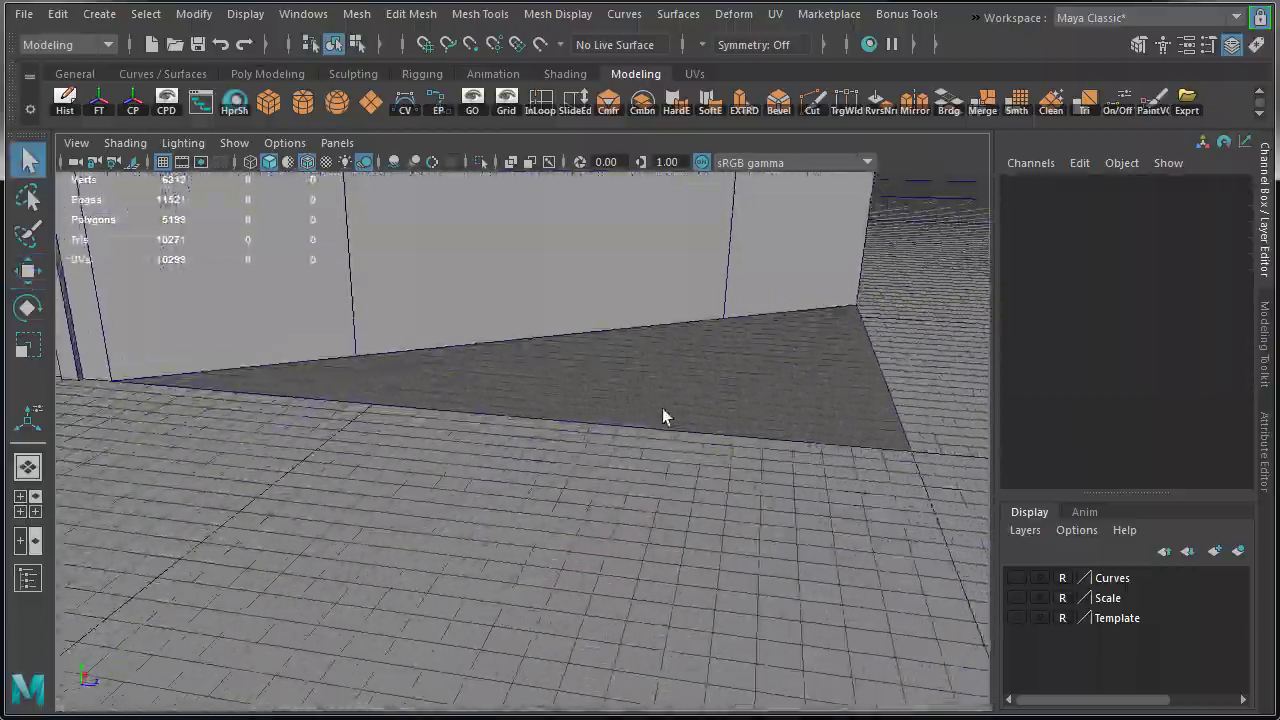
{"action": "left_click_drag", "start_coordinate": [662, 408], "coordinate": [756, 476], "text": "alt"}
{"action": "left_click", "coordinate": [368, 103]}
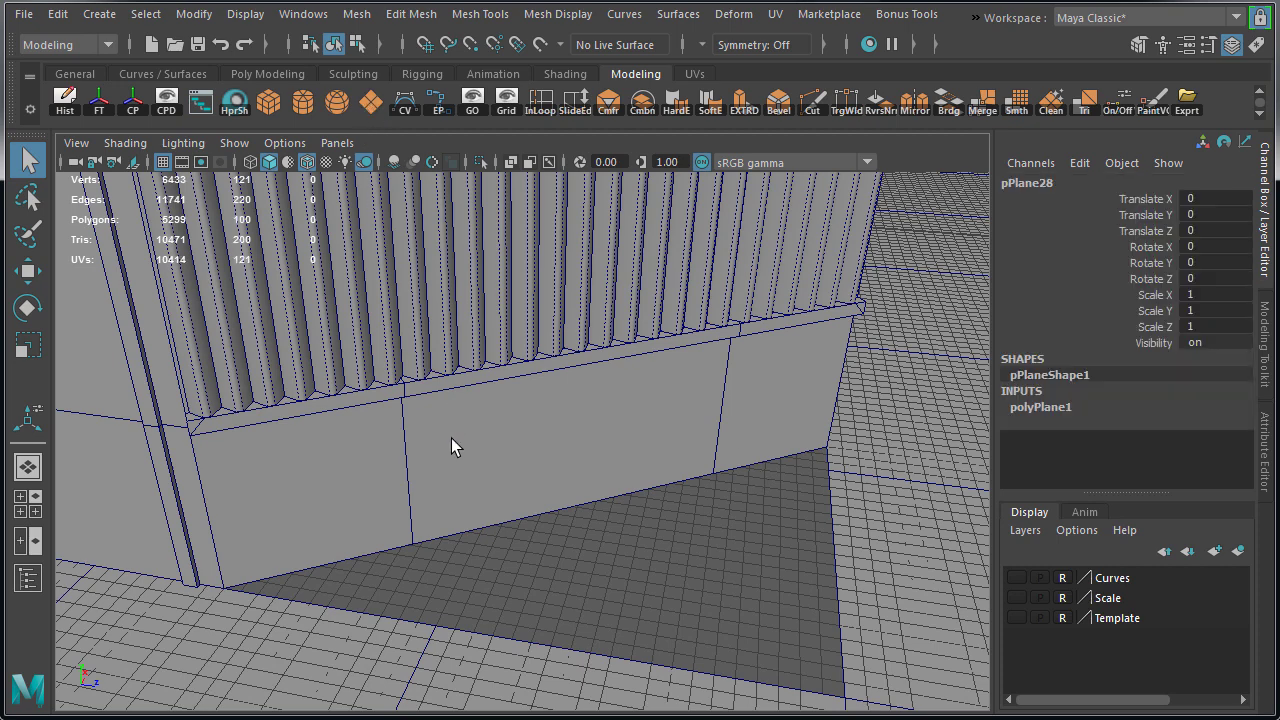
{"action": "key", "text": "w"}
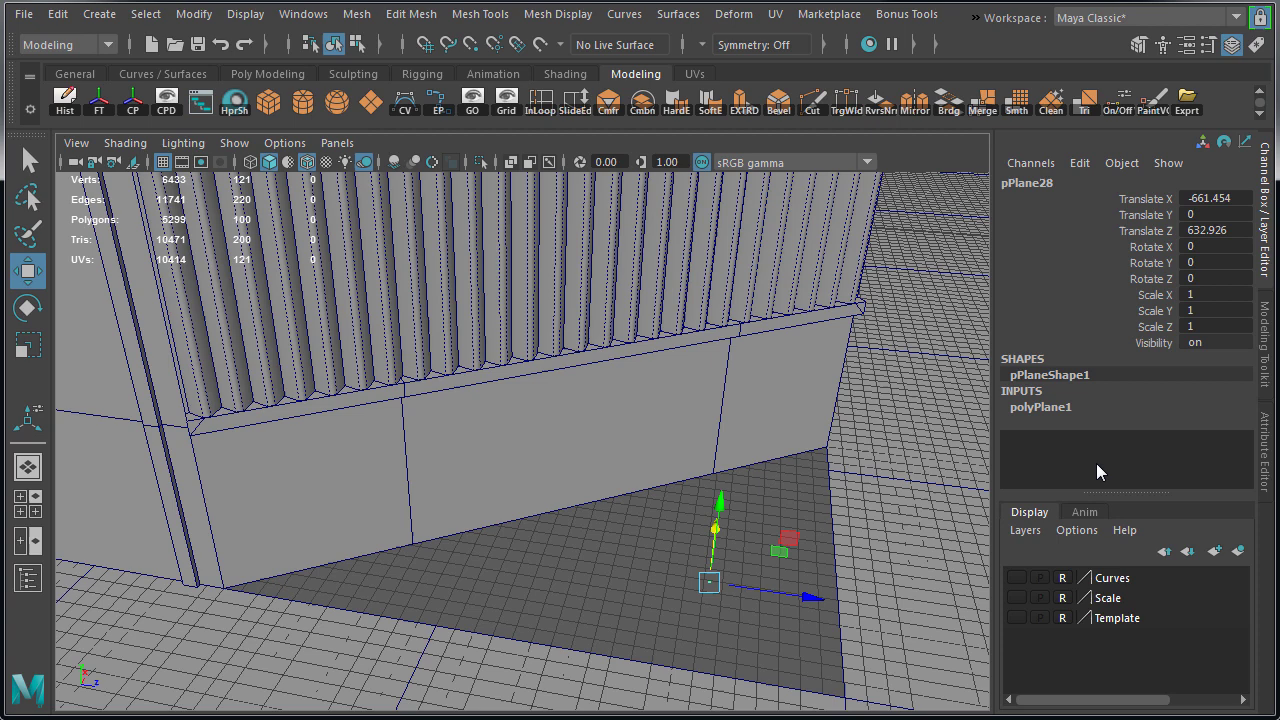
Set the plane's width and height to 100 and its width and height subdivisions to 1.
{"action": "left_click", "coordinate": [1092, 408]}
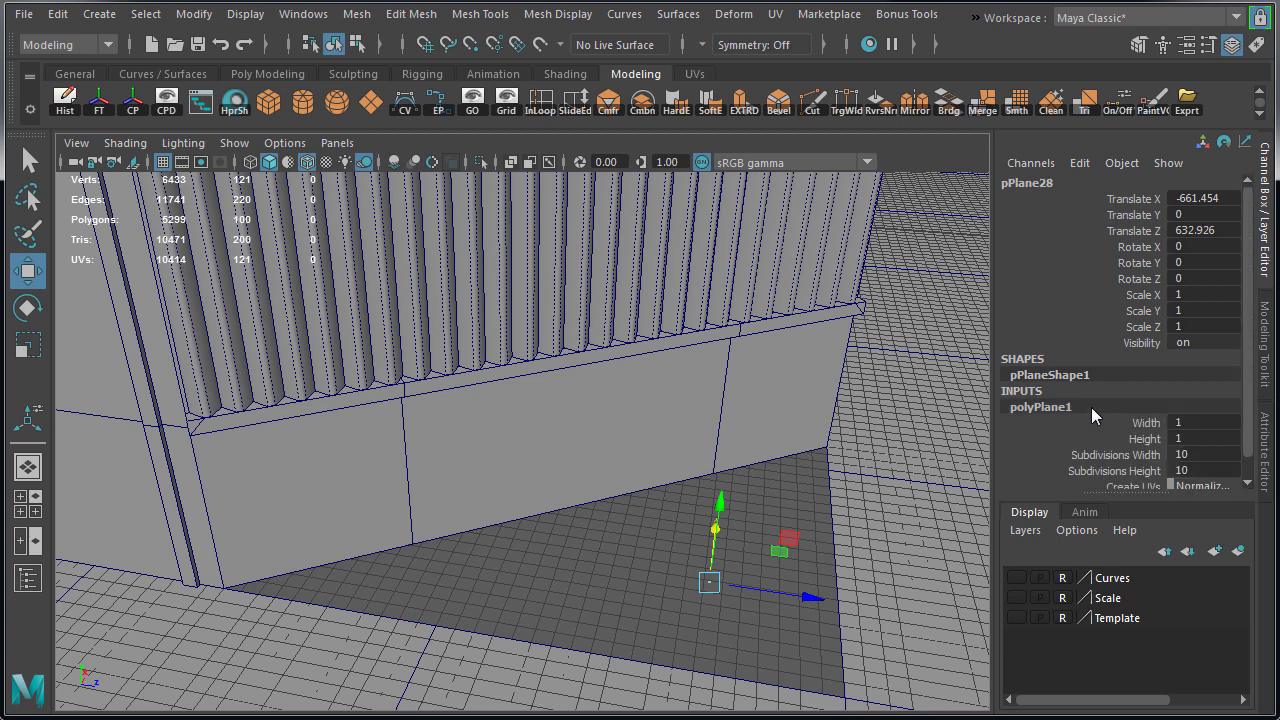
{"action": "left_click", "coordinate": [1207, 436]}
{"action": "type", "text": "100"}
{"action": "key", "text": "Return"}
{"action": "left_click_drag", "start_coordinate": [1219, 456], "coordinate": [1207, 470]}
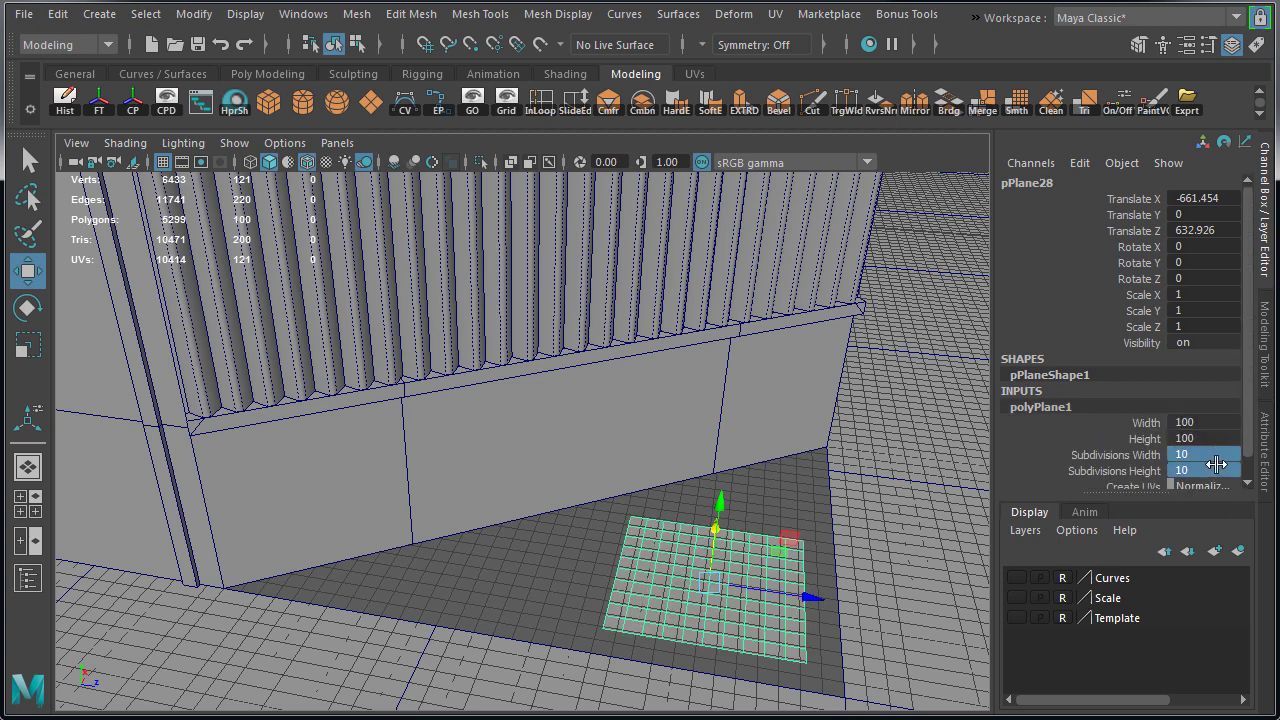
{"action": "type", "text": "1"}
{"action": "key", "text": "Return"}
Snap the plane's two street-side vertices to the sidewalk's inner corner and to the near end of the angled wall.
{"action": "left_click_drag", "start_coordinate": [637, 569], "coordinate": [727, 485], "text": "alt"}
{"action": "right_click_drag", "start_coordinate": [727, 485], "coordinate": [640, 412]}
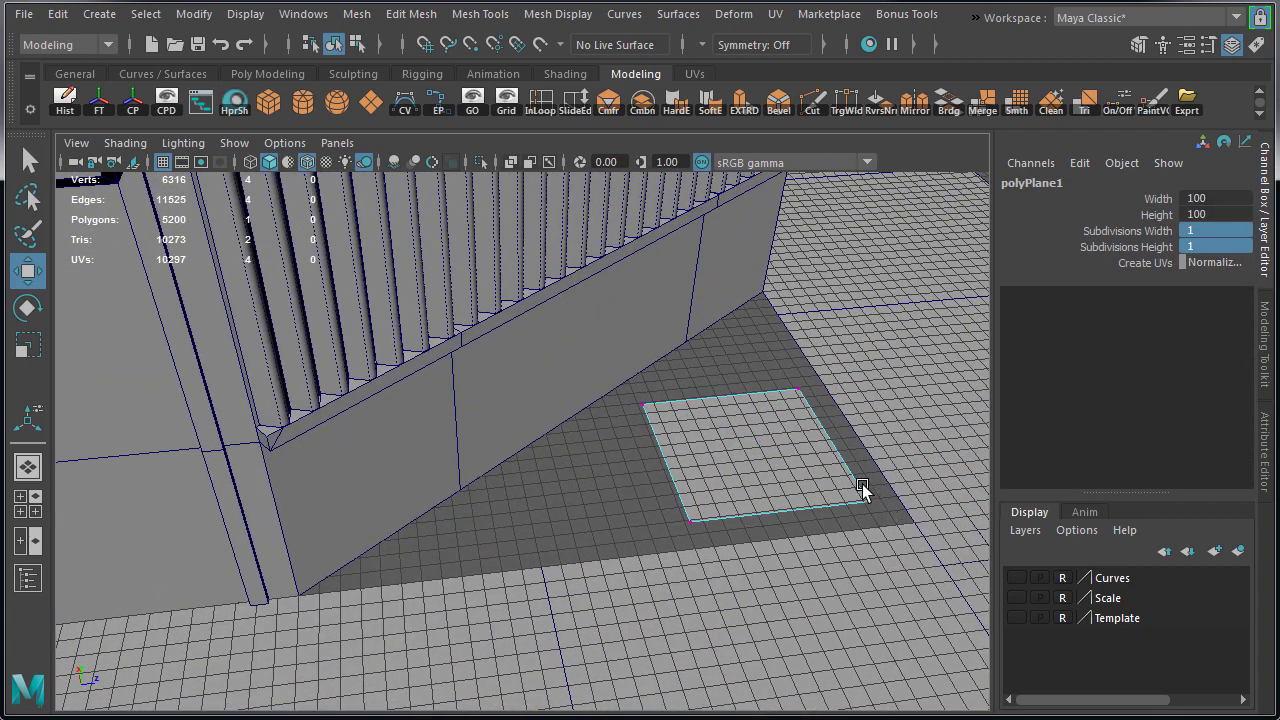
{"action": "left_click", "coordinate": [866, 500]}
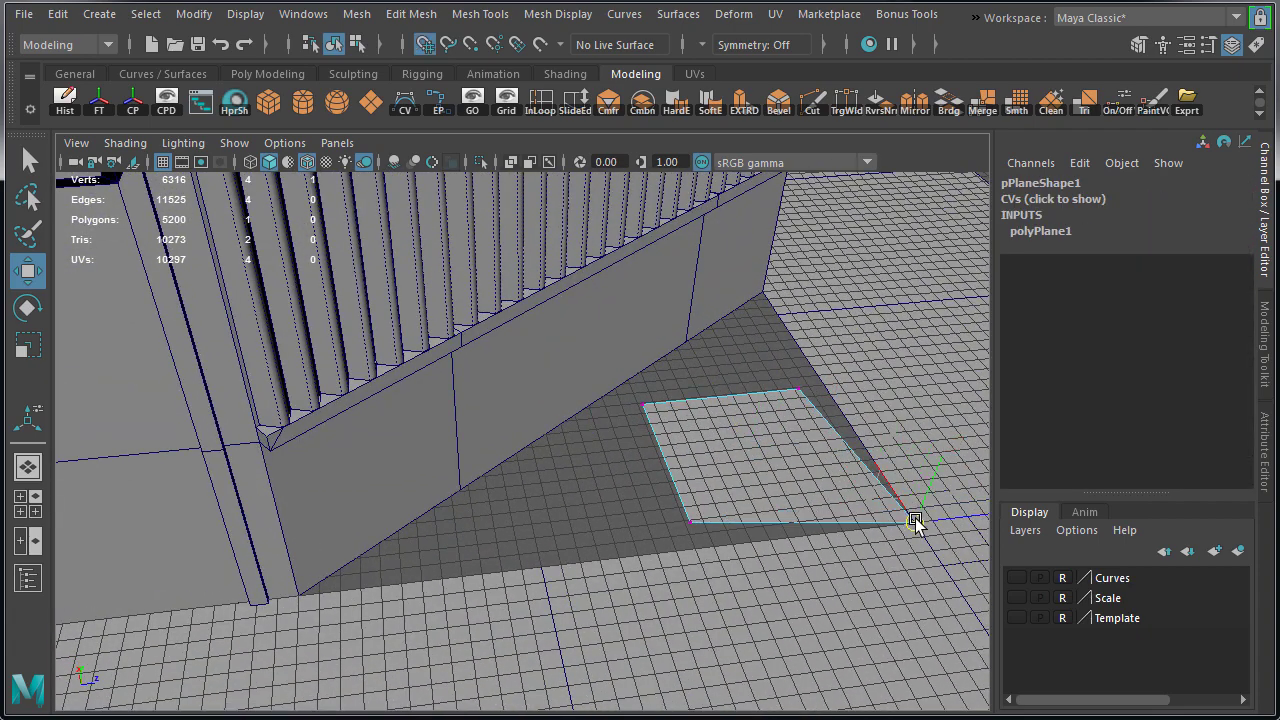
{"action": "left_click", "coordinate": [699, 519]}
{"action": "key", "text": "x"}
{"action": "left_click_drag", "start_coordinate": [699, 519], "coordinate": [307, 592]}
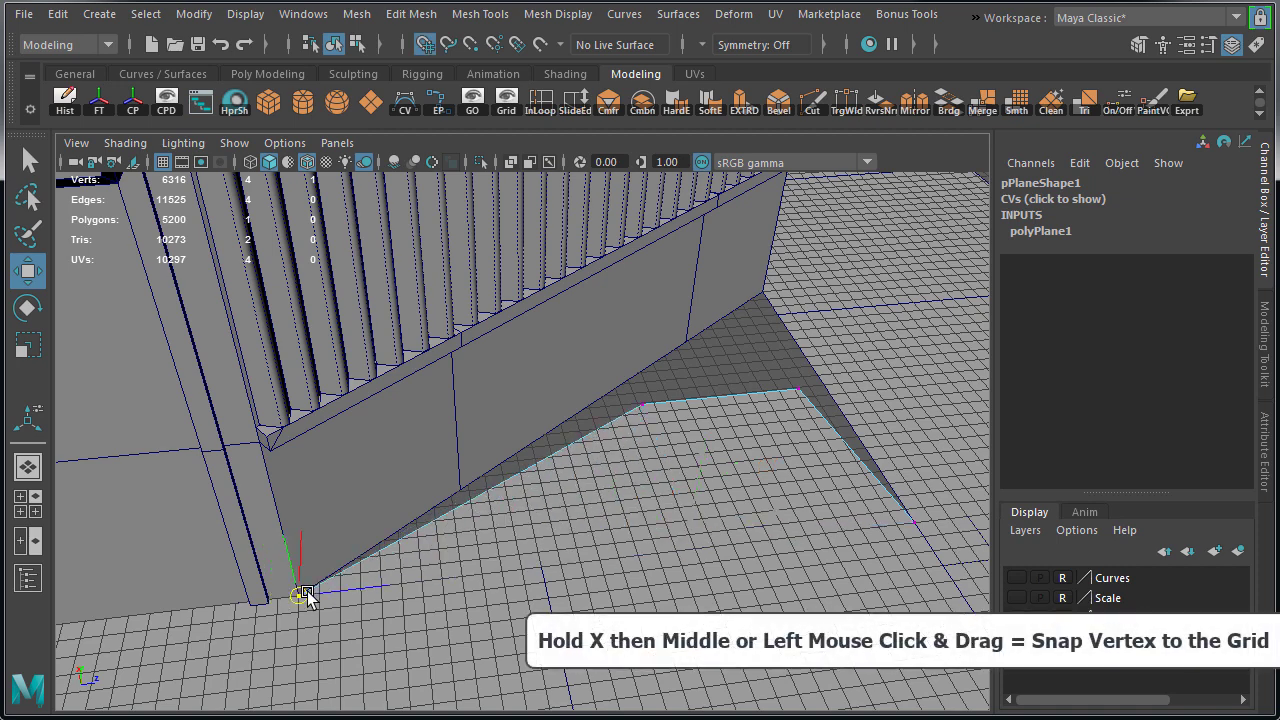
Snap the plane's two remaining vertices onto the far bottom corner of the angled wall.
{"action": "left_click", "coordinate": [798, 390]}
{"action": "middle_click_drag", "start_coordinate": [798, 390], "coordinate": [765, 293]}
{"action": "left_click", "coordinate": [642, 406]}
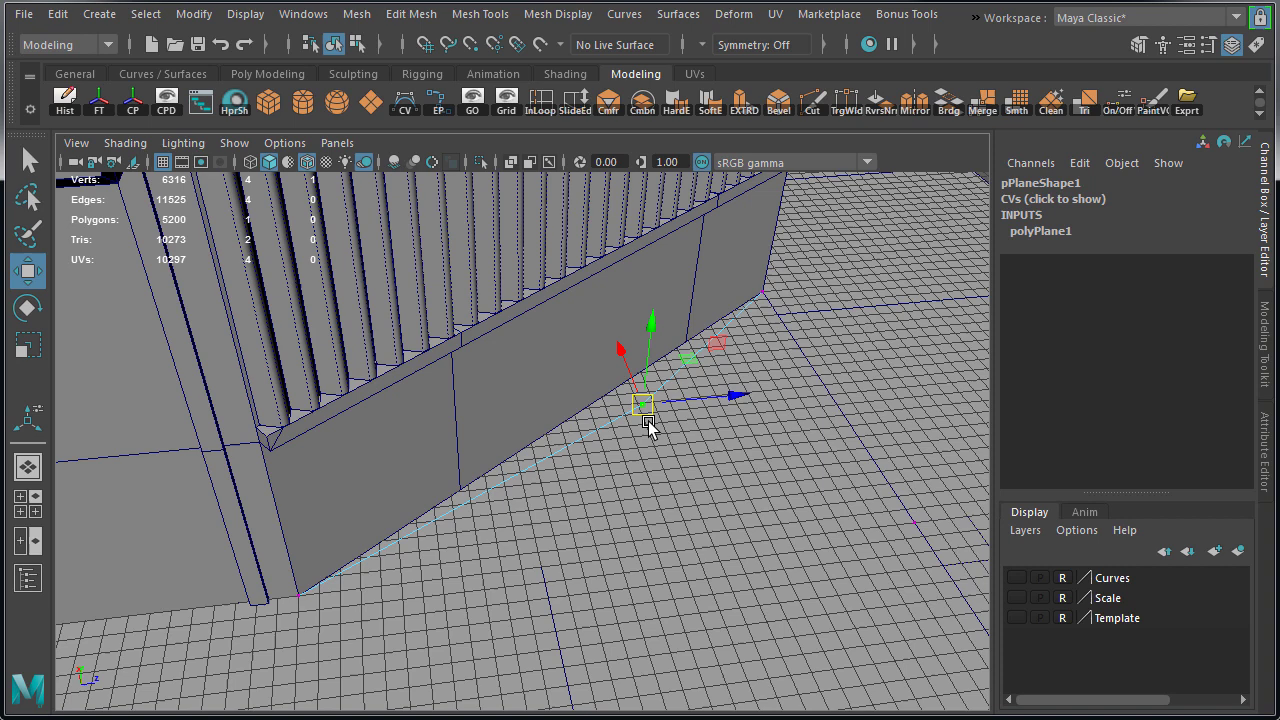
{"action": "middle_click_drag", "start_coordinate": [636, 409], "coordinate": [671, 380]}
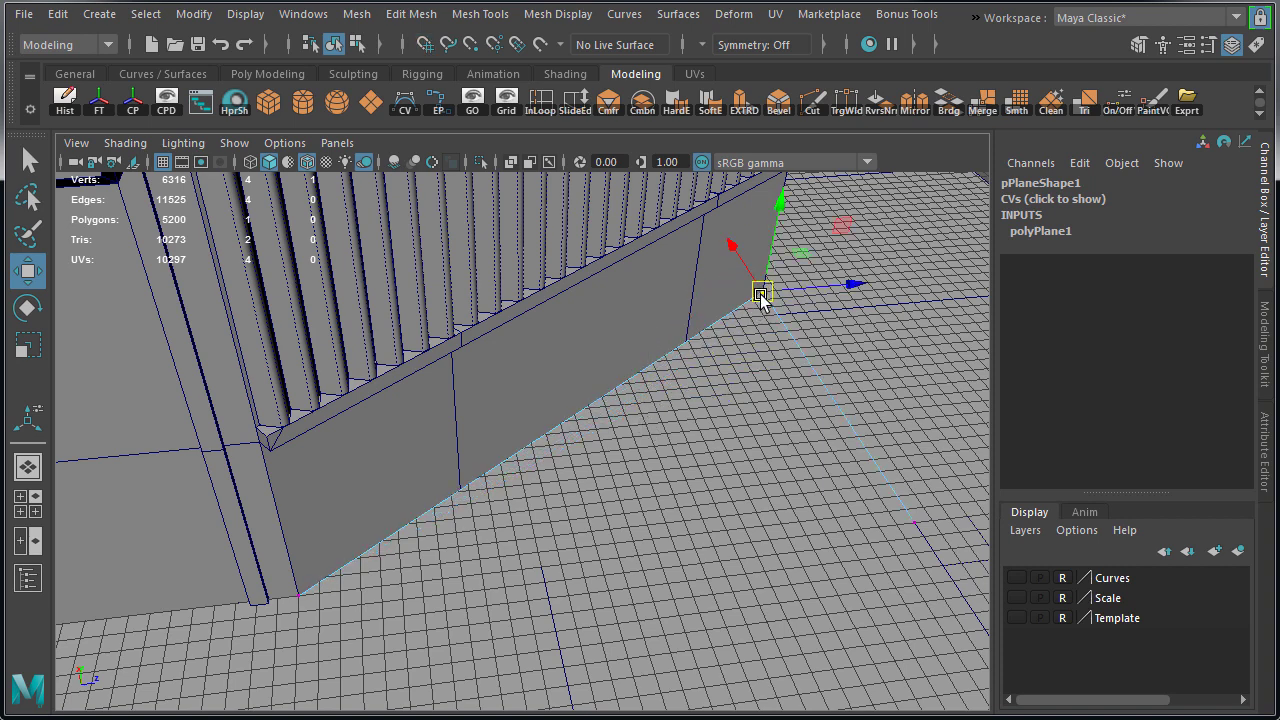
Examine the plane's vertex placement along the angled wall in the top view and return to the perspective view.
{"action": "key", "text": "space"}
{"action": "key", "text": "space"}
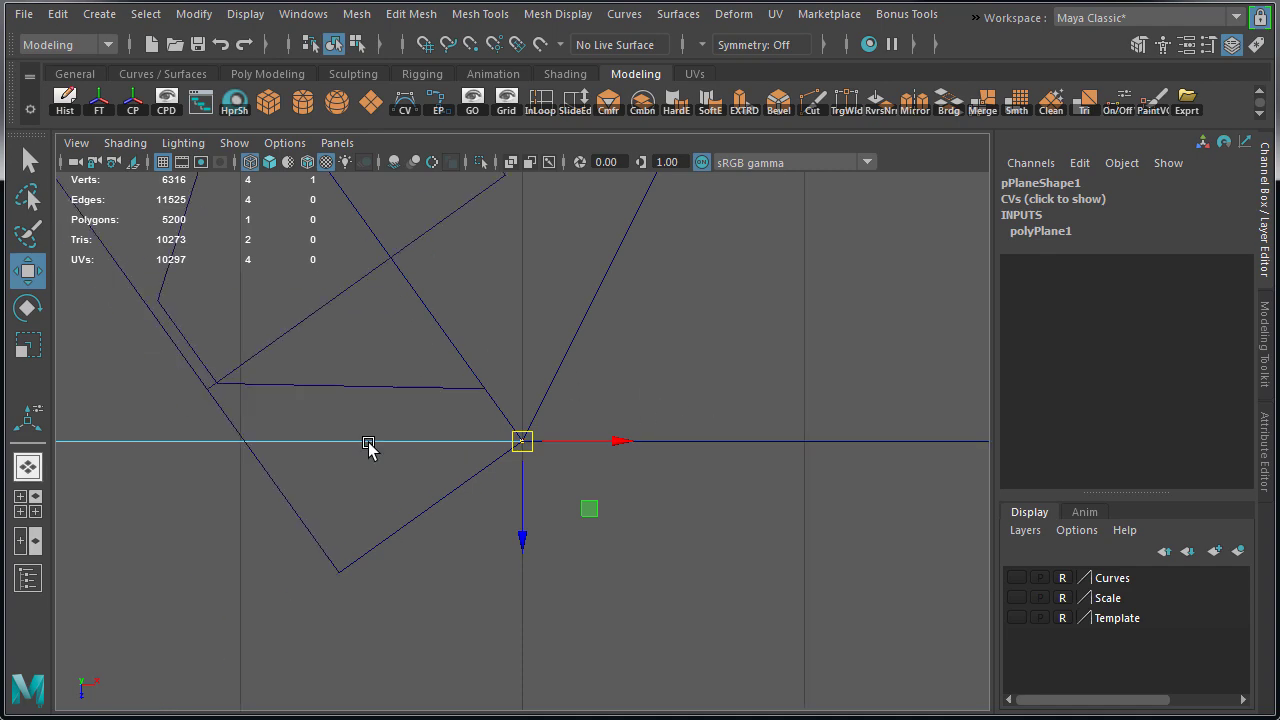
{"action": "right_click_drag", "start_coordinate": [368, 443], "coordinate": [130, 443], "text": "alt"}
{"action": "right_click_drag", "start_coordinate": [680, 440], "coordinate": [120, 449], "text": "alt"}
{"action": "middle_click_drag", "start_coordinate": [367, 442], "coordinate": [530, 516], "text": "alt"}
{"action": "right_click_drag", "start_coordinate": [530, 516], "coordinate": [330, 516], "text": "alt"}
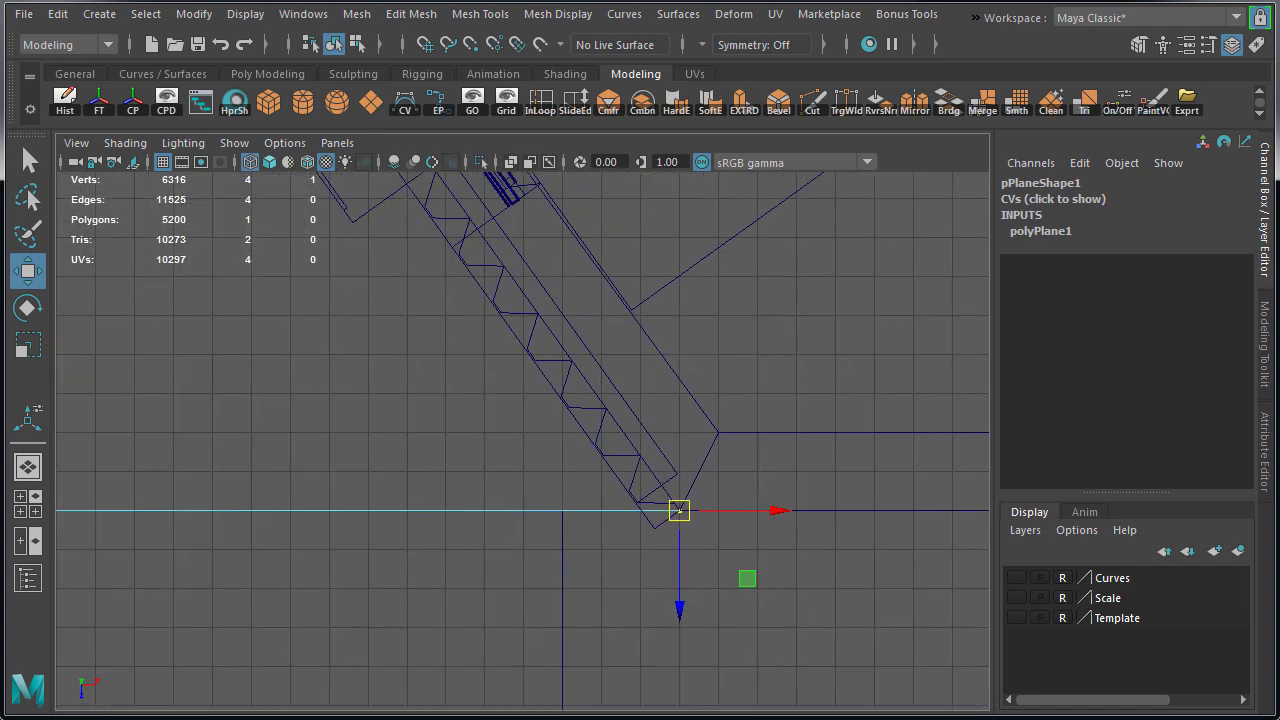
{"action": "scroll", "coordinate": [330, 440], "scroll_direction": "down", "scroll_amount": 1}
{"action": "middle_click_drag", "start_coordinate": [255, 330], "coordinate": [597, 680], "text": "alt"}
{"action": "scroll", "coordinate": [491, 390], "scroll_direction": "down", "scroll_amount": 1}
{"action": "middle_click_drag", "start_coordinate": [491, 390], "coordinate": [640, 681], "text": "alt"}
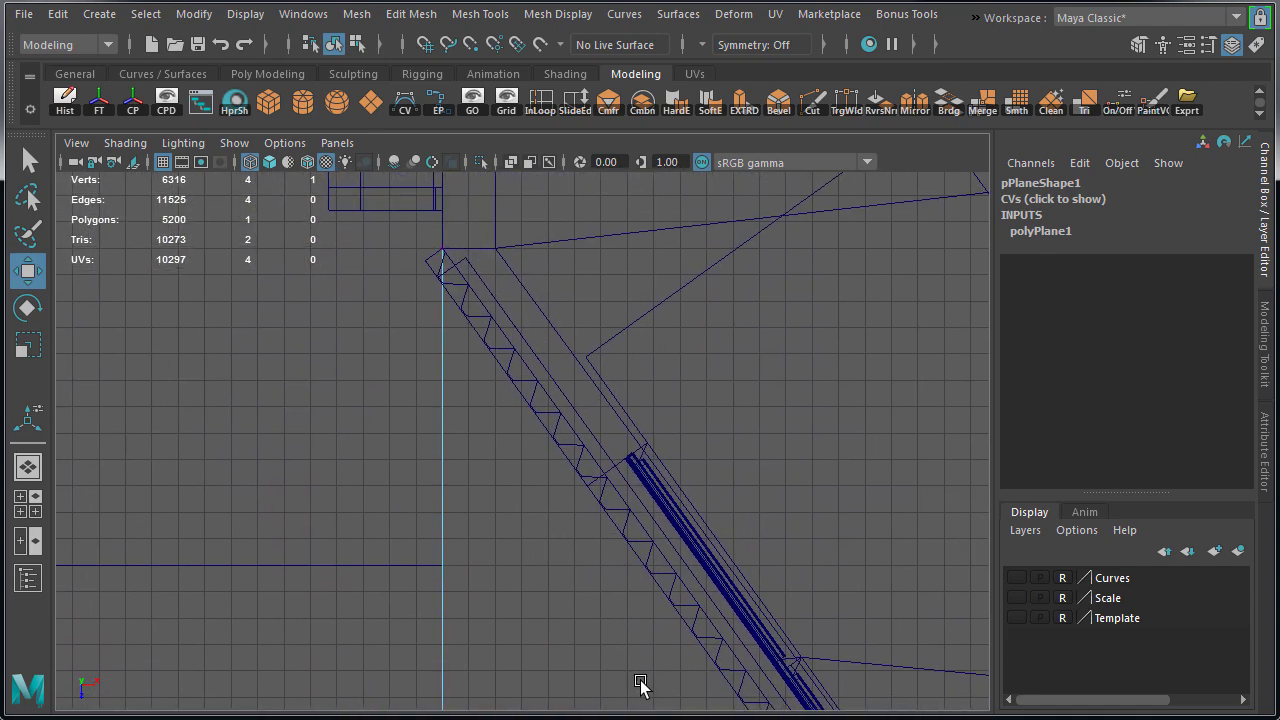
{"action": "middle_click_drag", "start_coordinate": [600, 565], "coordinate": [481, 360], "text": "alt"}
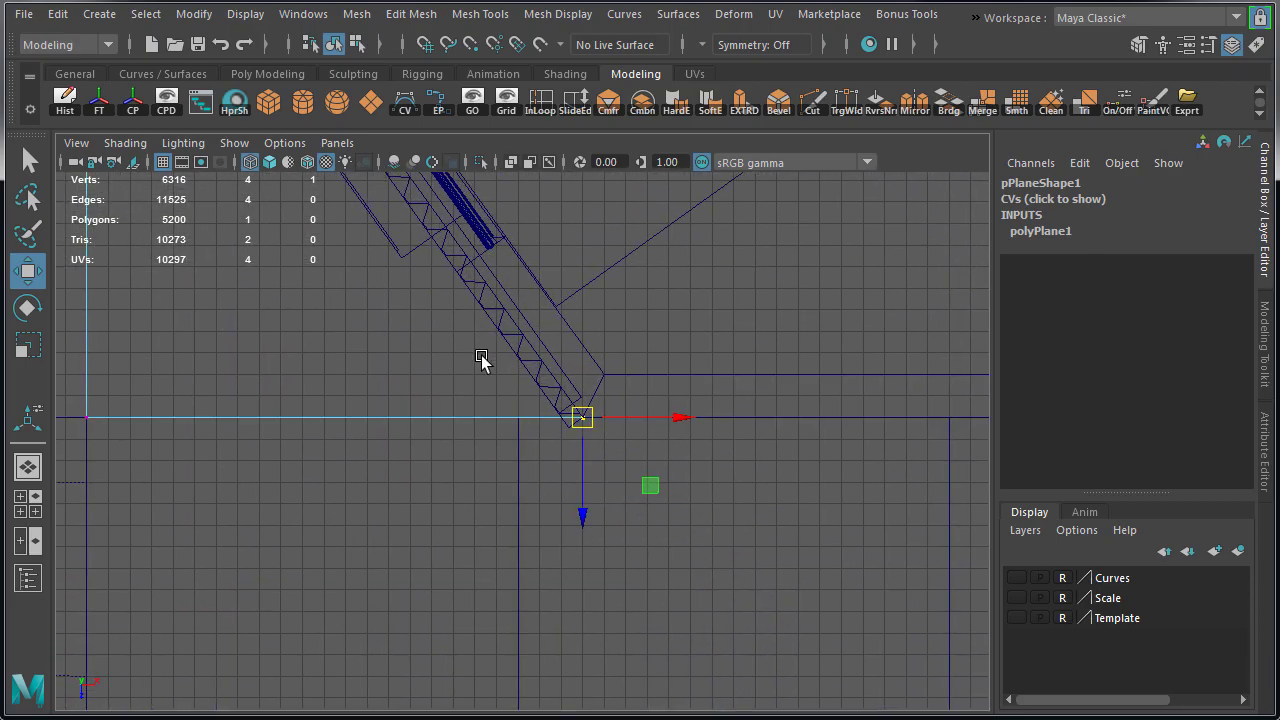
{"action": "key", "text": "space"}
{"action": "key", "text": "space"}
Hide the grid, merge the plane's two overlapping vertices at the wall's far corner, and return to object mode.
{"action": "left_click_drag", "start_coordinate": [880, 309], "coordinate": [775, 334], "text": "alt"}
{"action": "middle_click_drag", "start_coordinate": [500, 427], "coordinate": [630, 432], "text": "alt"}
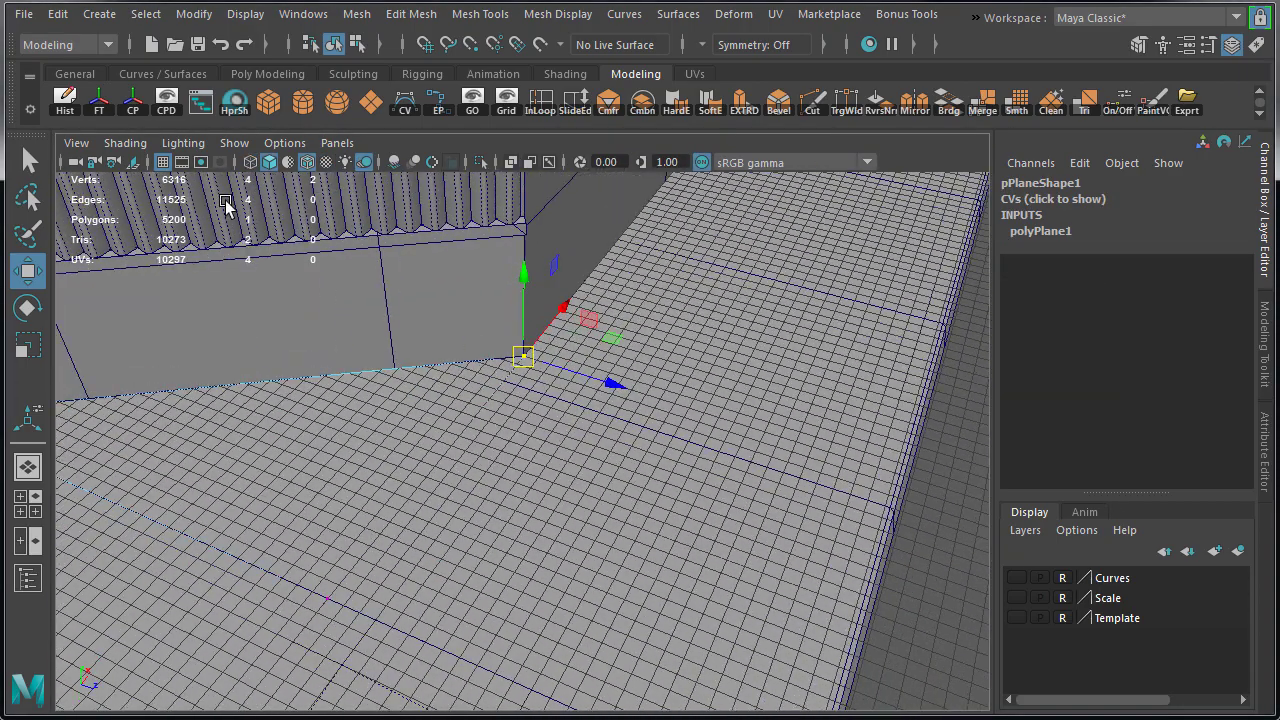
{"action": "left_click", "coordinate": [163, 161]}
{"action": "left_click_drag", "start_coordinate": [460, 366], "coordinate": [371, 363], "text": "alt"}
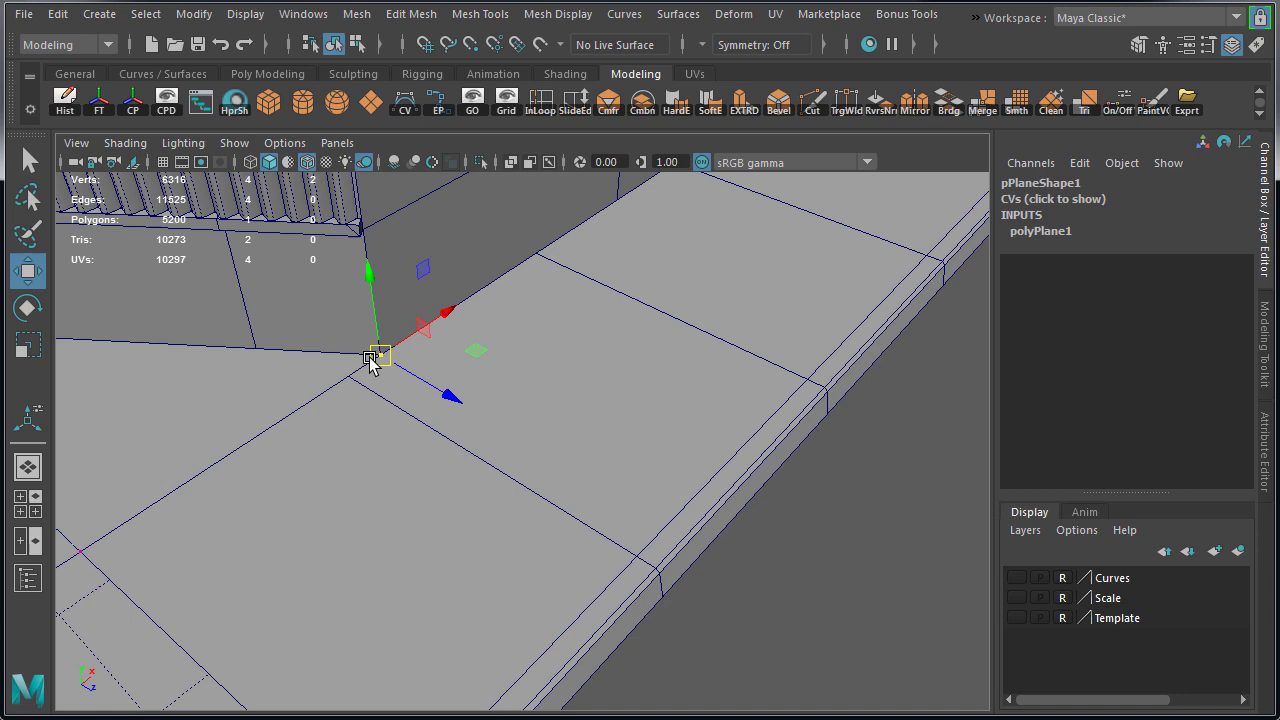
{"action": "middle_click_drag", "start_coordinate": [371, 363], "coordinate": [534, 420], "text": "alt"}
{"action": "scroll", "coordinate": [534, 420], "scroll_direction": "up", "scroll_amount": 3}
{"action": "right_click", "coordinate": [629, 253], "text": "shift"}
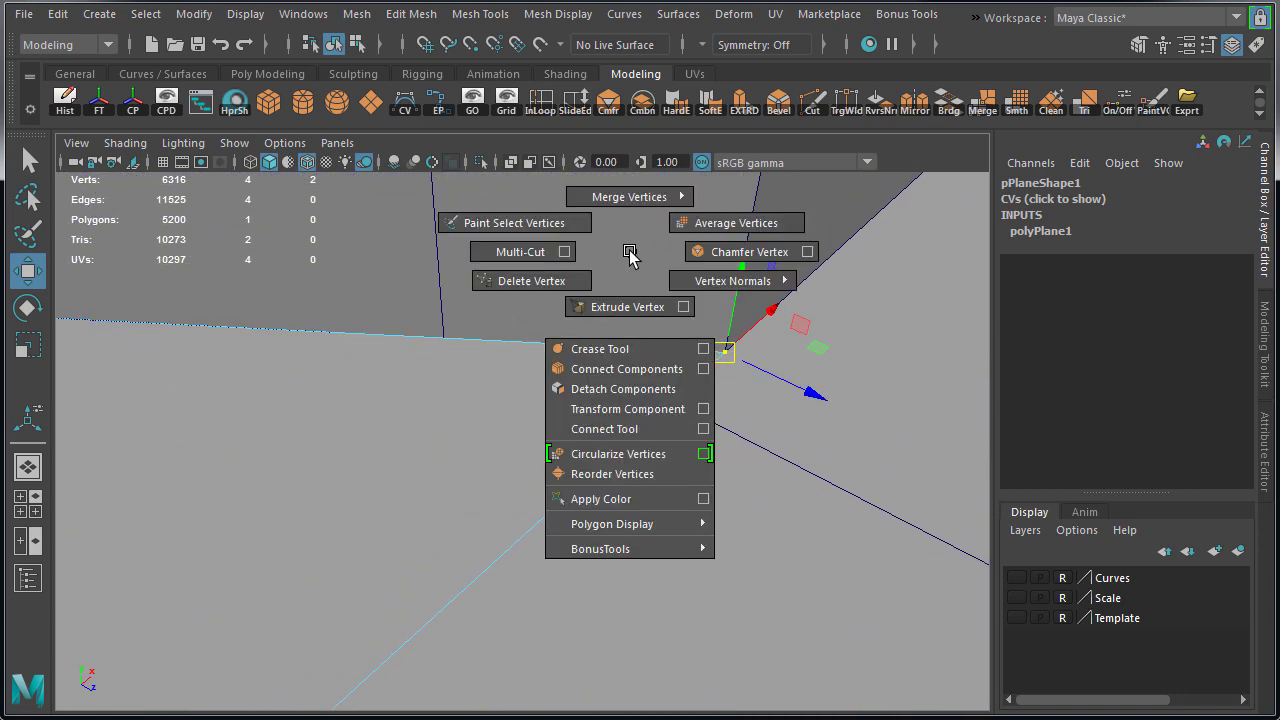
{"action": "right_click_drag", "start_coordinate": [629, 253], "coordinate": [728, 178], "text": "shift"}
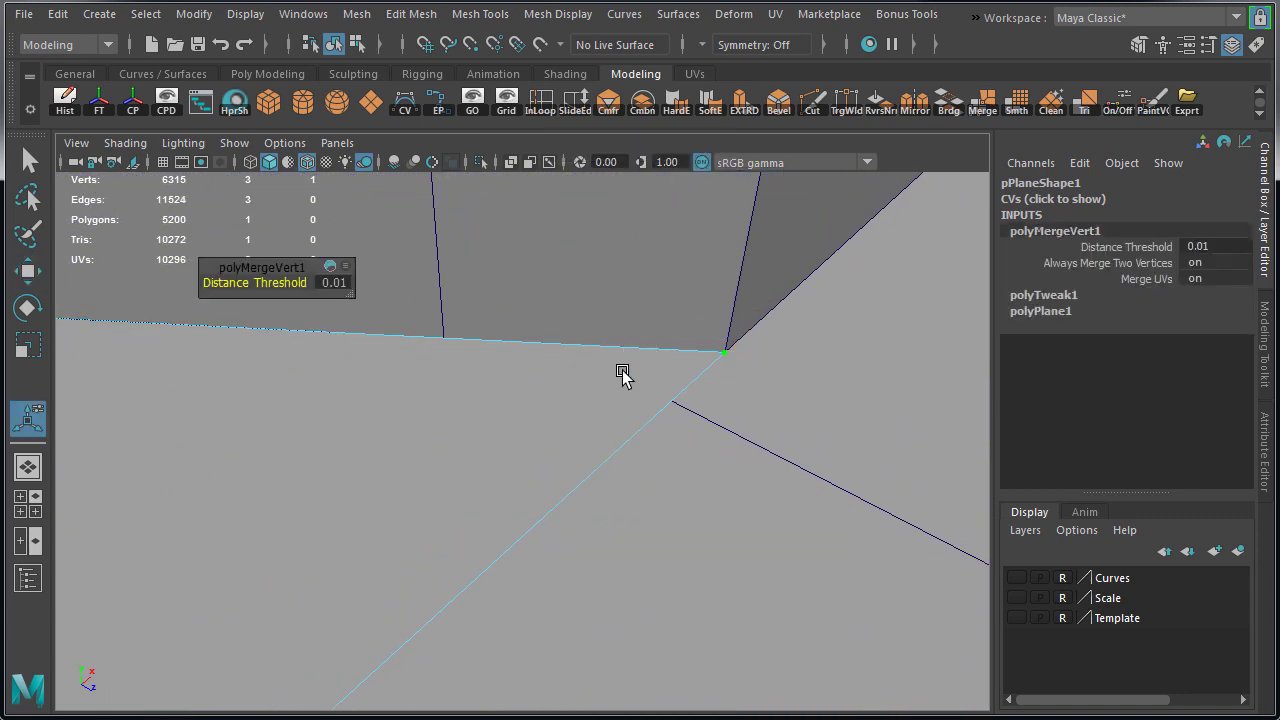
{"action": "right_click_drag", "start_coordinate": [616, 373], "coordinate": [668, 347]}
Snap the triangular plane's pivot to its corner where the two sidewalk edges meet.
{"action": "scroll", "coordinate": [393, 439], "scroll_direction": "down", "scroll_amount": 3}
{"action": "left_click_drag", "start_coordinate": [393, 439], "coordinate": [456, 502], "text": "alt"}
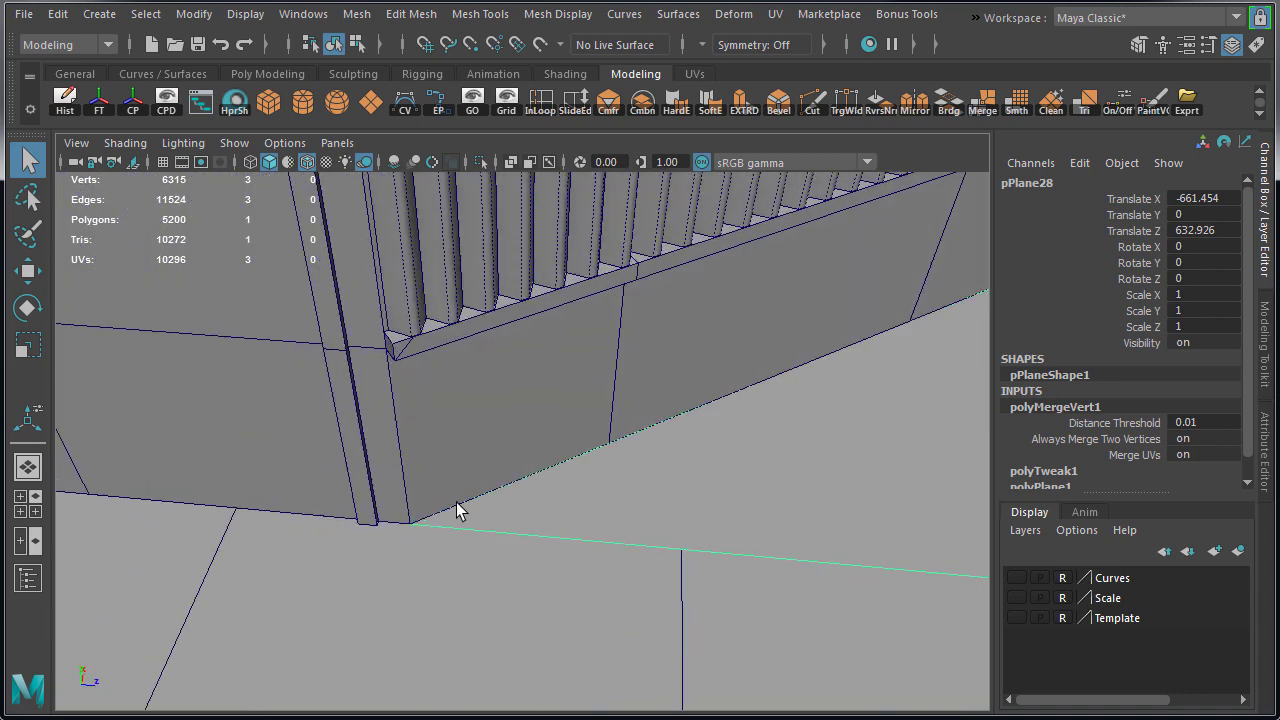
{"action": "middle_click_drag", "start_coordinate": [456, 502], "coordinate": [342, 466], "text": "alt"}
{"action": "key", "text": "w"}
{"action": "key", "text": "d"}
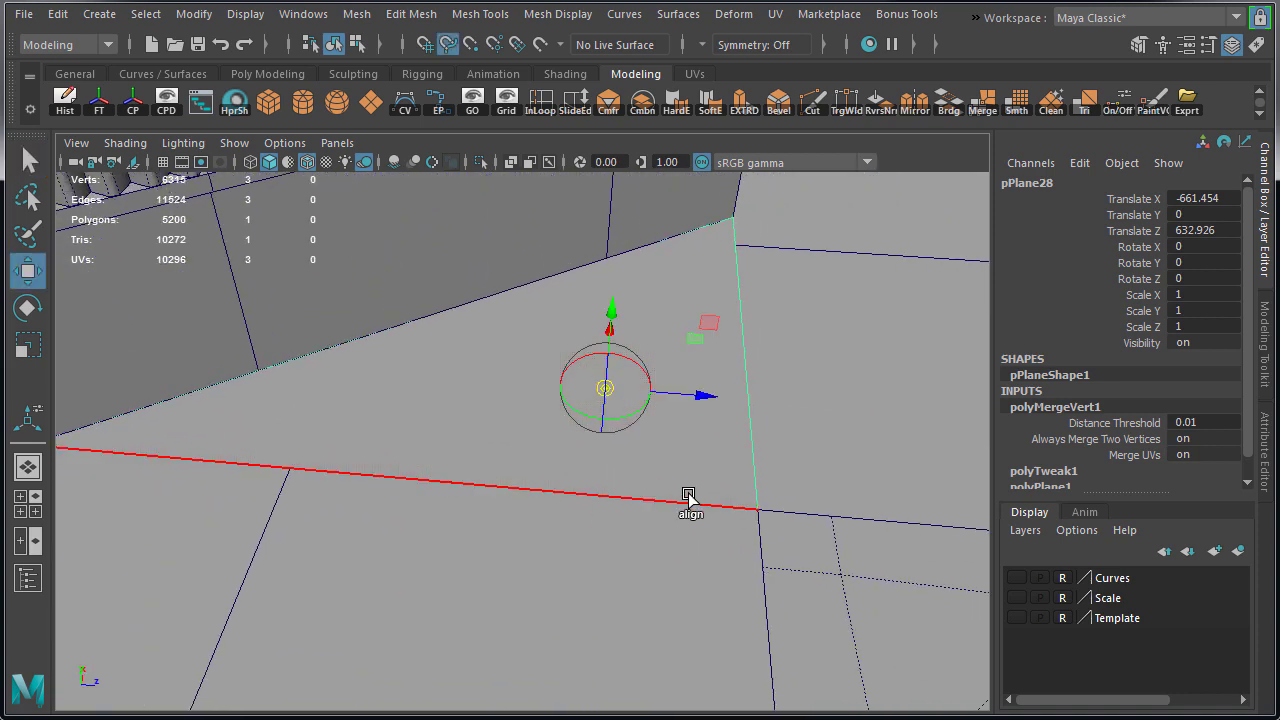
{"action": "middle_click_drag", "start_coordinate": [705, 505], "coordinate": [758, 510]}
Inspect how the triangular plane's corners meet the angled wall and the neighbouring sidewalk segments.
{"action": "middle_click_drag", "start_coordinate": [428, 491], "coordinate": [547, 491], "text": "alt"}
{"action": "left_click_drag", "start_coordinate": [548, 496], "coordinate": [415, 462], "text": "alt"}
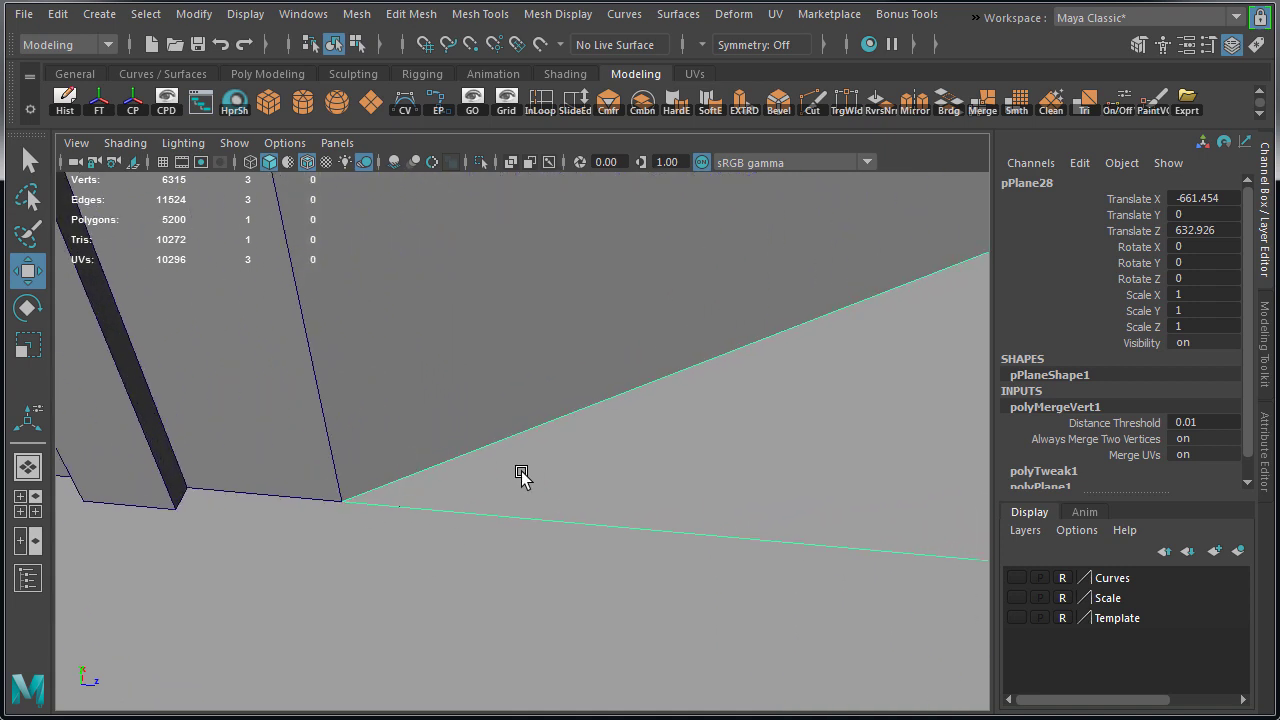
{"action": "left_click_drag", "start_coordinate": [521, 474], "coordinate": [361, 503], "text": "alt"}
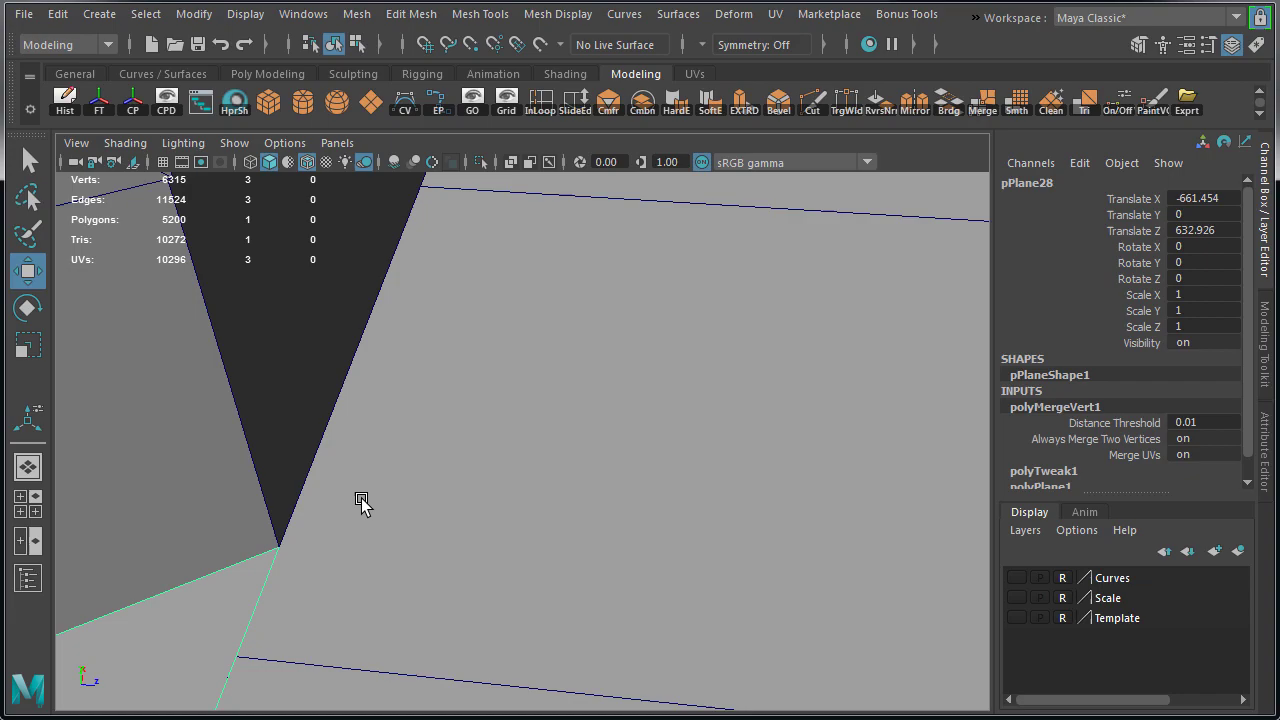
{"action": "middle_click_drag", "start_coordinate": [362, 503], "coordinate": [434, 460], "text": "alt"}
{"action": "right_click_drag", "start_coordinate": [434, 460], "coordinate": [310, 482], "text": "alt"}
{"action": "left_click", "coordinate": [557, 437]}
{"action": "right_click_drag", "start_coordinate": [580, 486], "coordinate": [426, 512], "text": "alt"}
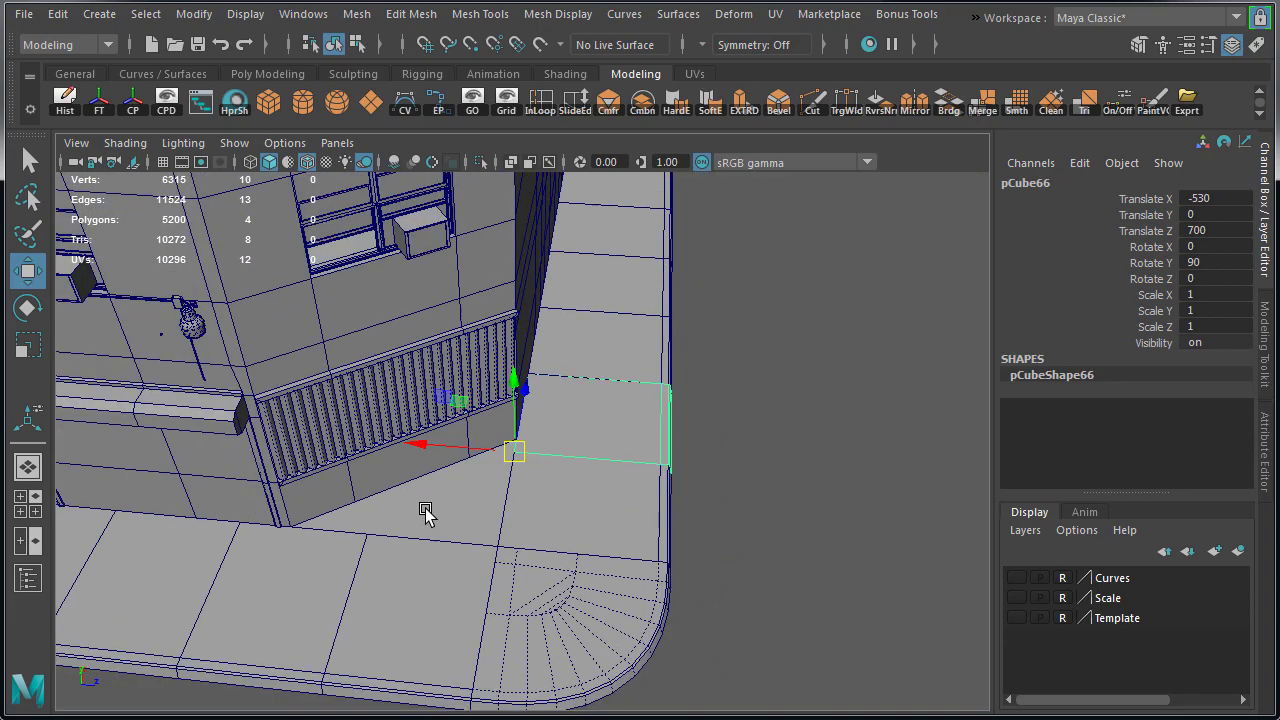
Show the grid and create another polygon plane on the ground before the barred gate, at about X -701, Z -500.
{"action": "left_click_drag", "start_coordinate": [425, 512], "coordinate": [561, 484], "text": "alt"}
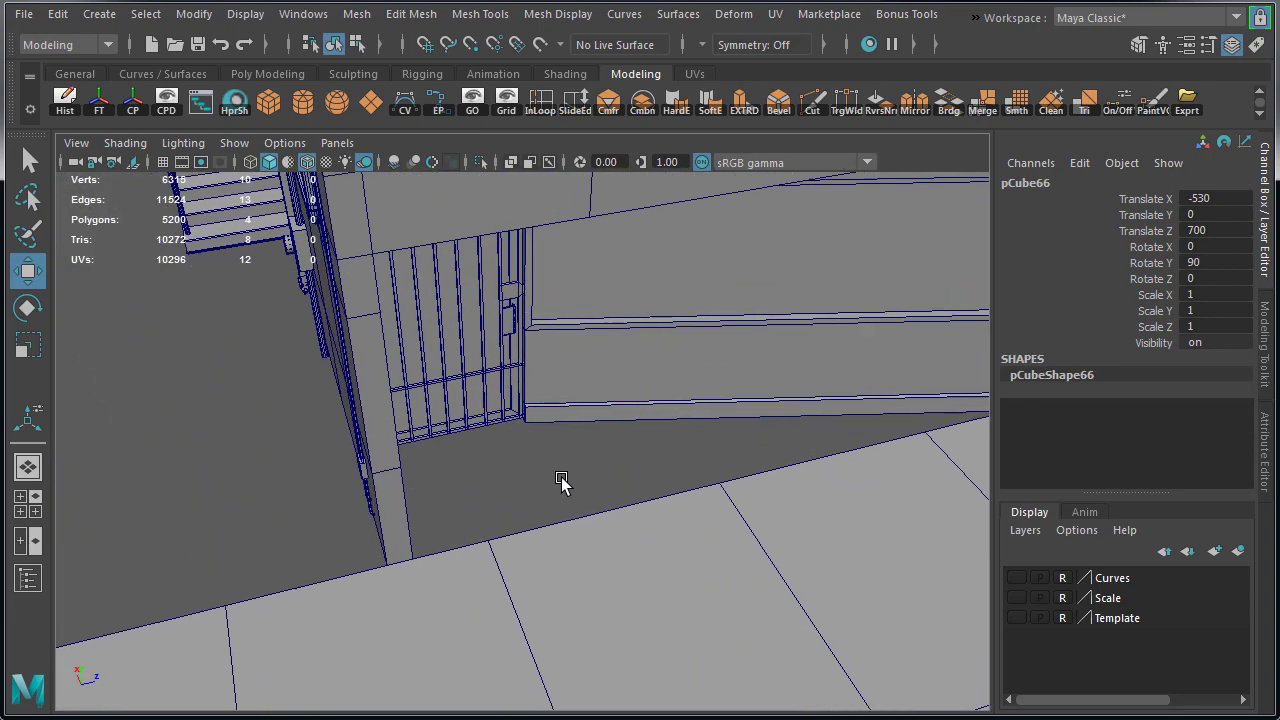
{"action": "right_click_drag", "start_coordinate": [561, 478], "coordinate": [652, 485], "text": "alt"}
{"action": "left_click_drag", "start_coordinate": [652, 485], "coordinate": [628, 484], "text": "alt"}
{"action": "left_click", "coordinate": [162, 161]}
{"action": "right_click_drag", "start_coordinate": [190, 340], "coordinate": [269, 368], "text": "alt"}
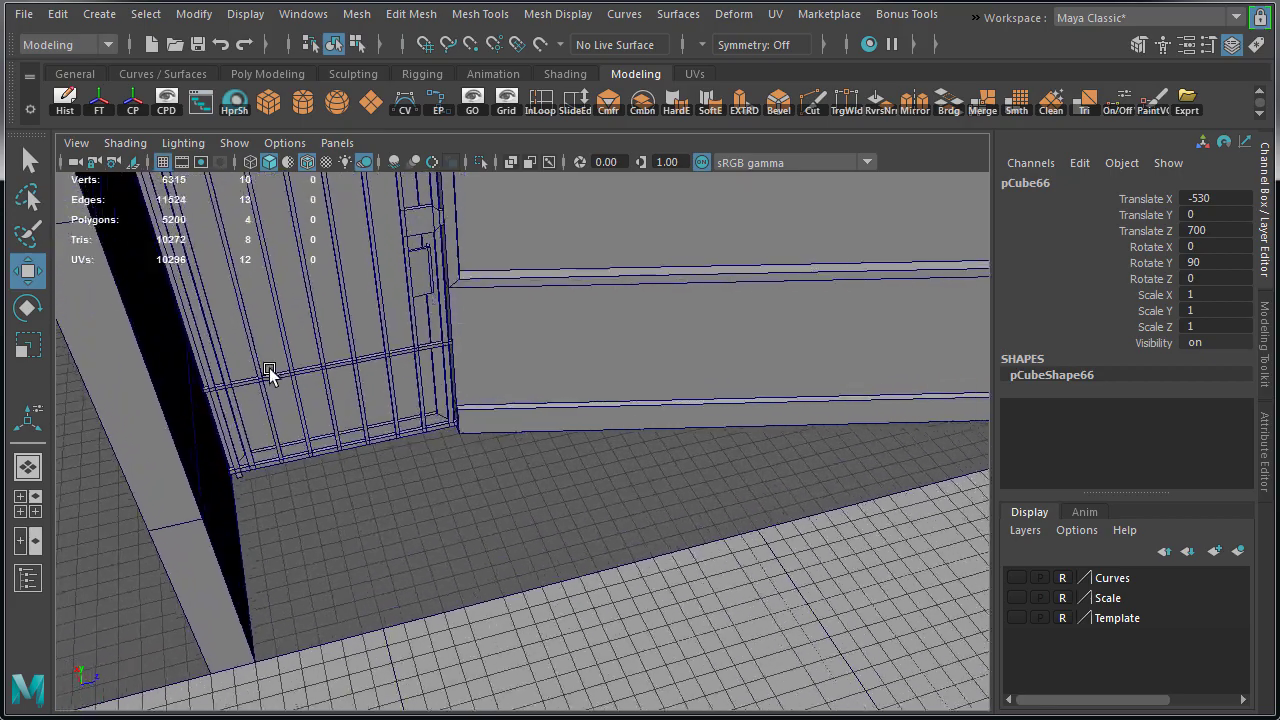
{"action": "left_click", "coordinate": [370, 100]}
{"action": "scroll", "coordinate": [397, 423], "scroll_direction": "down", "scroll_amount": 7}
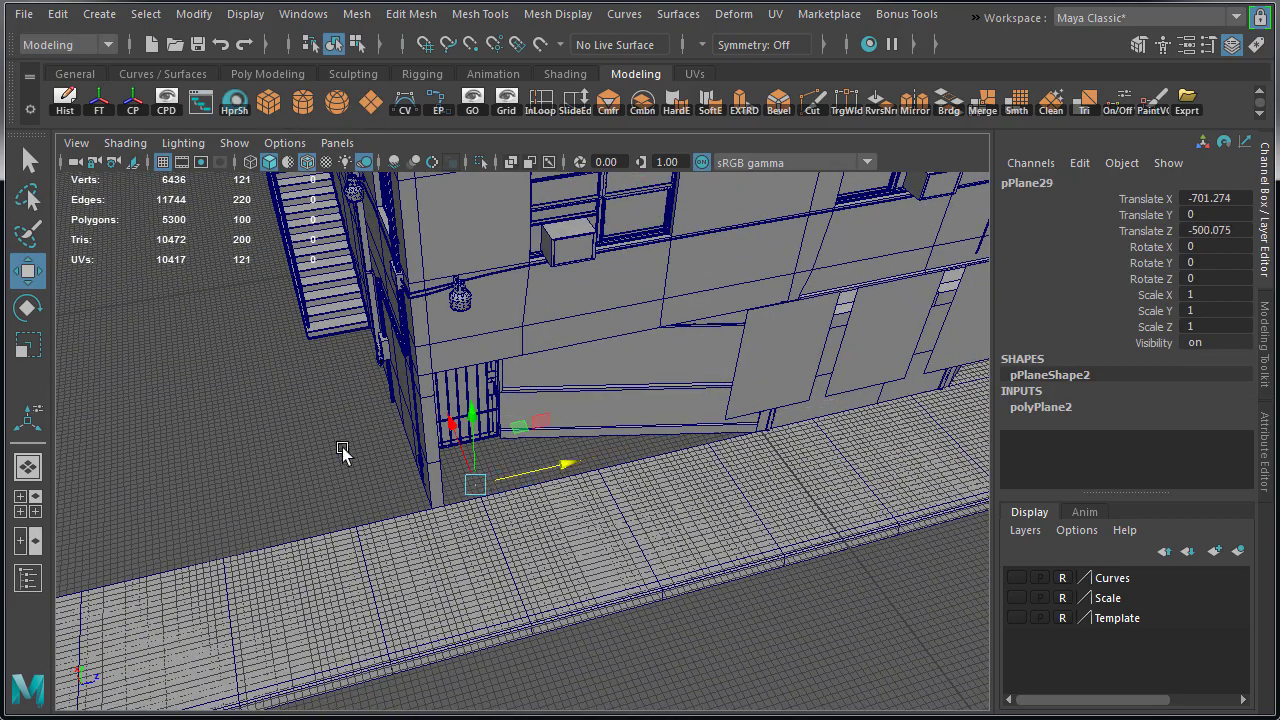
Set the new polygon plane's width and height to 100 with 1 subdivision in each direction.
{"action": "right_click_drag", "start_coordinate": [343, 449], "coordinate": [587, 470], "text": "alt"}
{"action": "middle_click_drag", "start_coordinate": [287, 564], "coordinate": [431, 462], "text": "alt"}
{"action": "left_click_drag", "start_coordinate": [431, 462], "coordinate": [440, 476], "text": "alt"}
{"action": "left_click", "coordinate": [1045, 407]}
{"action": "left_click_drag", "start_coordinate": [1190, 422], "coordinate": [1199, 438]}
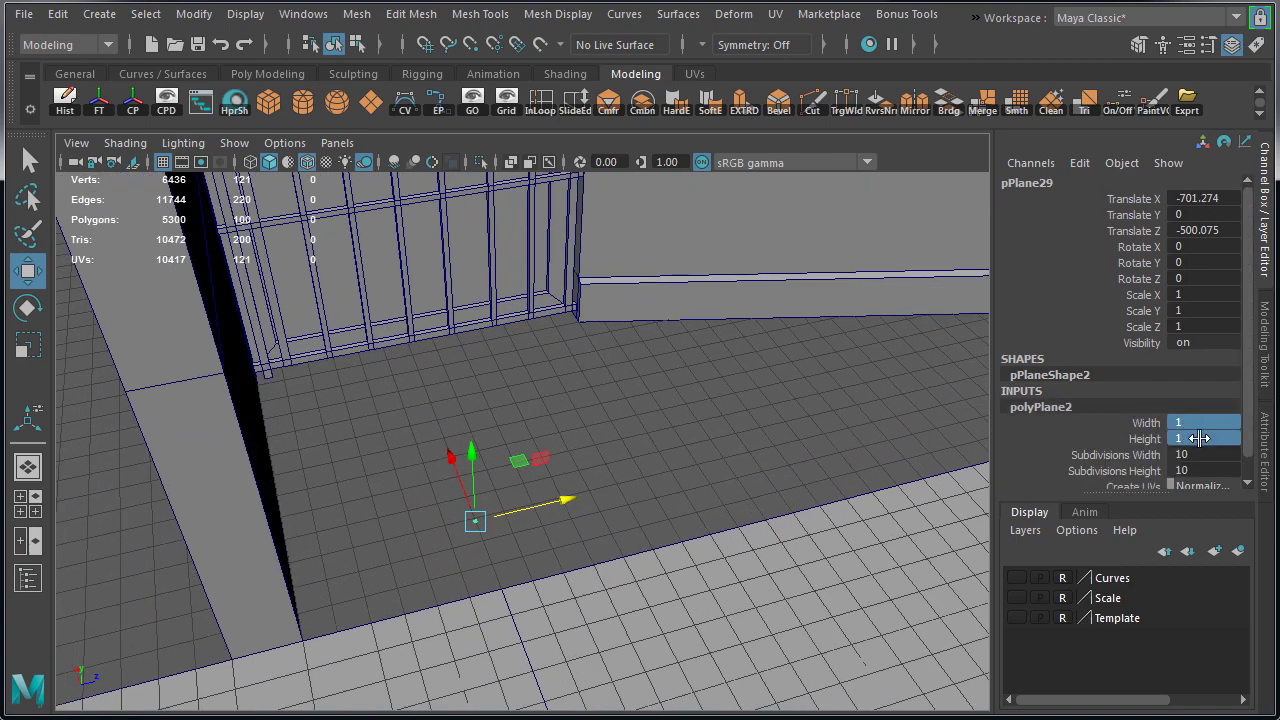
{"action": "key", "text": "Return"}
{"action": "left_click", "coordinate": [1203, 454]}
{"action": "type", "text": "1"}
{"action": "left_click", "coordinate": [1200, 469]}
{"action": "type", "text": "1"}
{"action": "key", "text": "Return"}
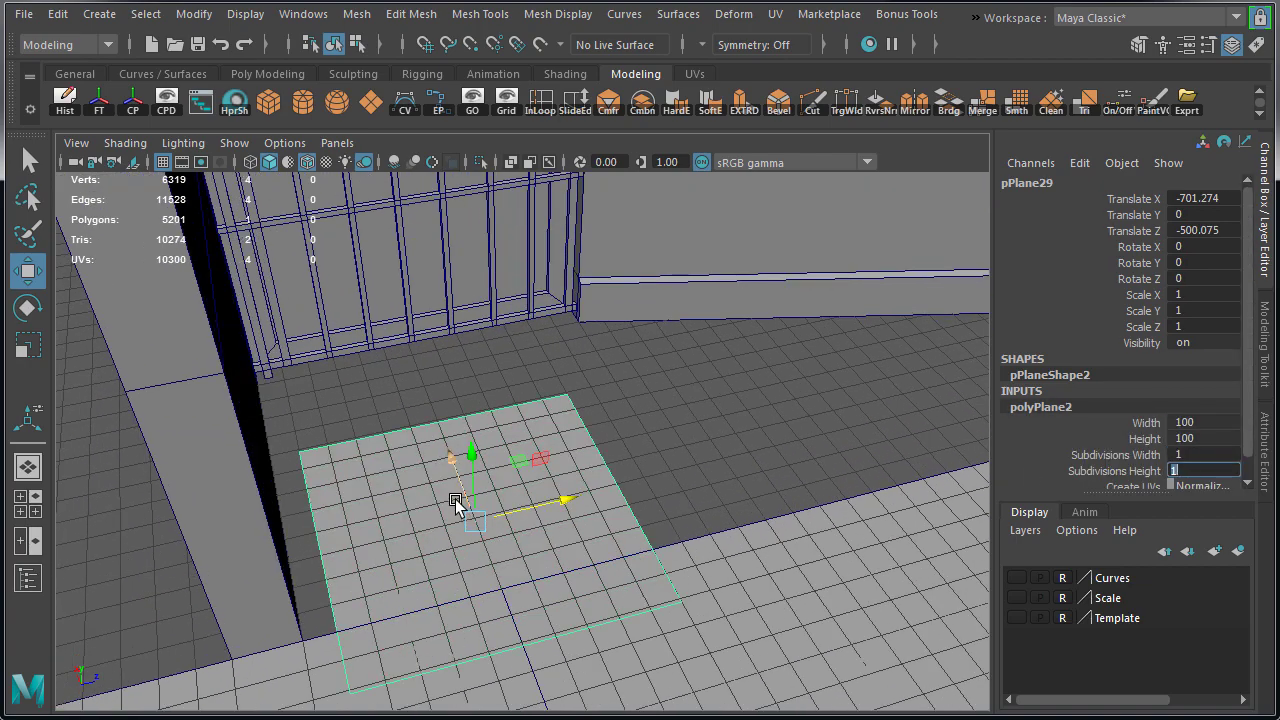
Snap the plane's pivot to one of its corners and place it at the gate's near corner, at X -650, Z -510.
{"action": "middle_click_drag", "start_coordinate": [457, 506], "coordinate": [553, 490], "text": "alt"}
{"action": "left_click_drag", "start_coordinate": [371, 472], "coordinate": [407, 440], "text": "alt"}
{"action": "key", "text": "d"}
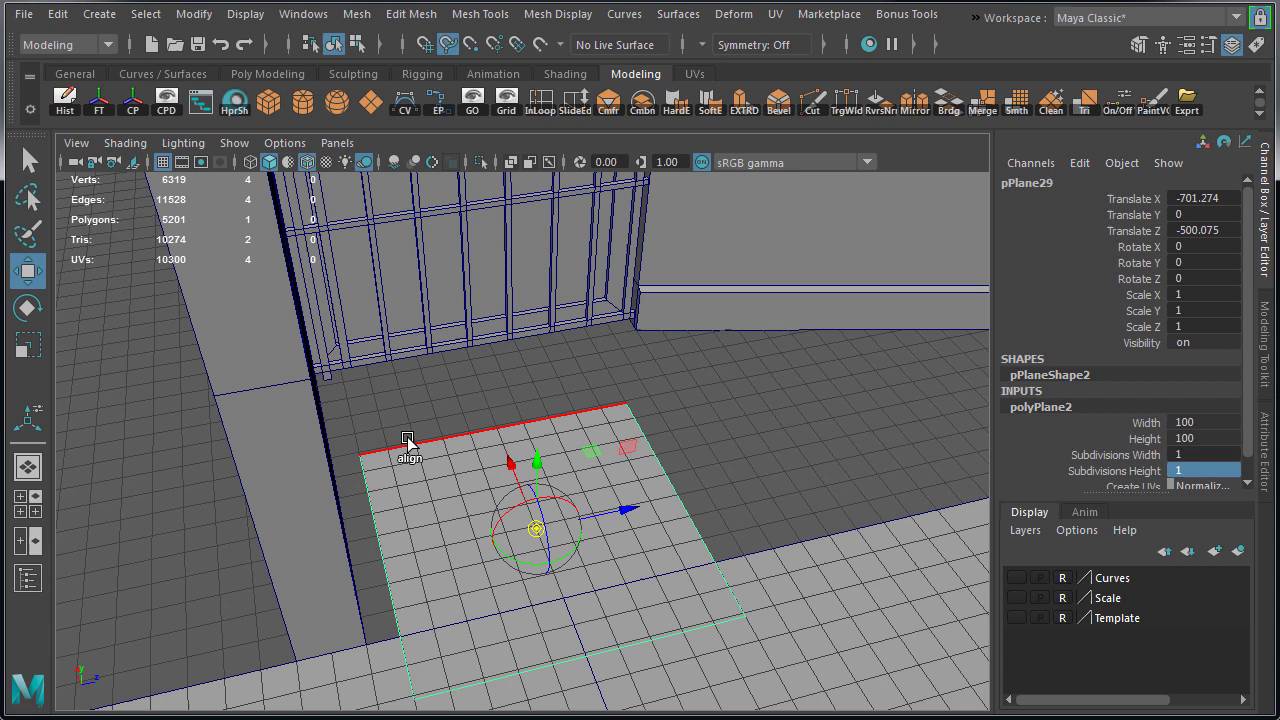
{"action": "middle_click_drag", "start_coordinate": [404, 446], "coordinate": [331, 466]}
{"action": "left_click_drag", "start_coordinate": [331, 466], "coordinate": [296, 370], "text": "alt"}
{"action": "key", "text": "x"}
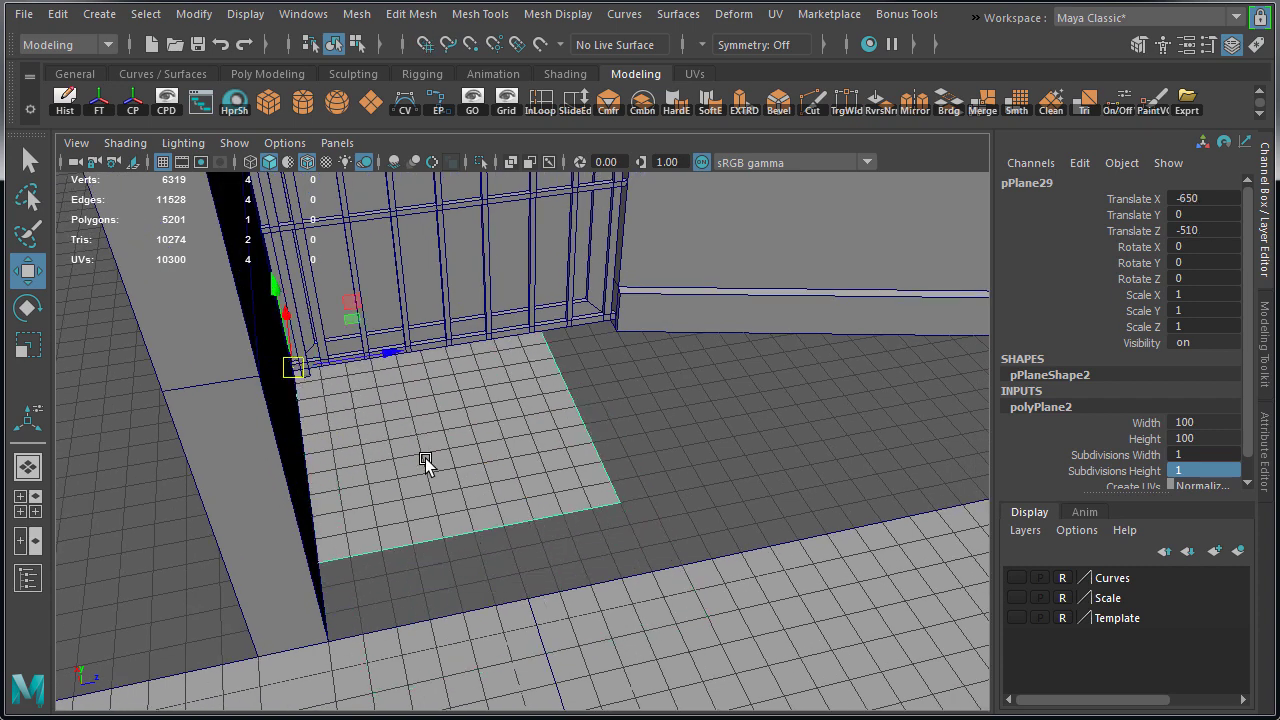
Move the plane's vertices with grid snapping to cover the full gate width and reach the sidewalk edge.
{"action": "right_click_drag", "start_coordinate": [423, 414], "coordinate": [329, 420]}
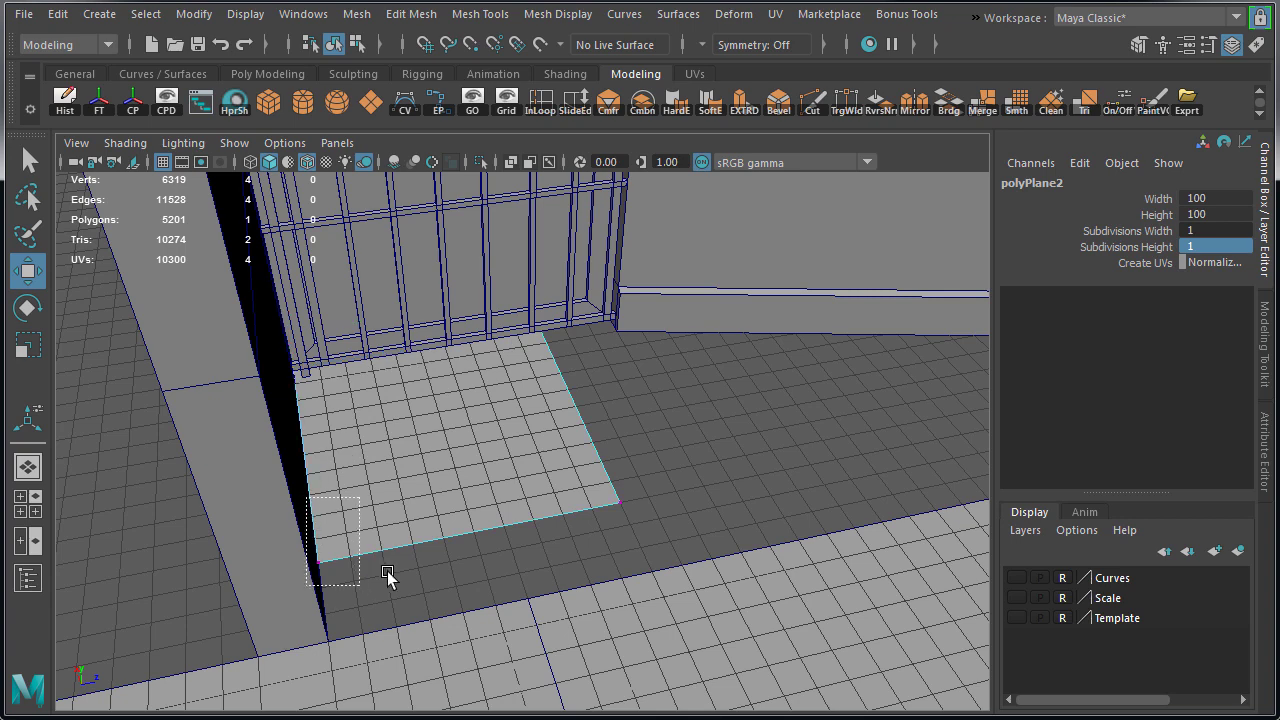
{"action": "left_click_drag", "start_coordinate": [387, 571], "coordinate": [389, 573]}
{"action": "left_click_drag", "start_coordinate": [597, 452], "coordinate": [659, 526]}
{"action": "left_click_drag", "start_coordinate": [456, 483], "coordinate": [503, 597]}
{"action": "left_click_drag", "start_coordinate": [345, 479], "coordinate": [332, 479], "text": "alt"}
{"action": "left_click_drag", "start_coordinate": [402, 278], "coordinate": [609, 655]}
{"action": "key", "text": "x"}
{"action": "left_click_drag", "start_coordinate": [544, 430], "coordinate": [590, 430]}
Extrude the plane's free side edge along the angled wall towards the wall's far end.
{"action": "key", "text": "F10"}
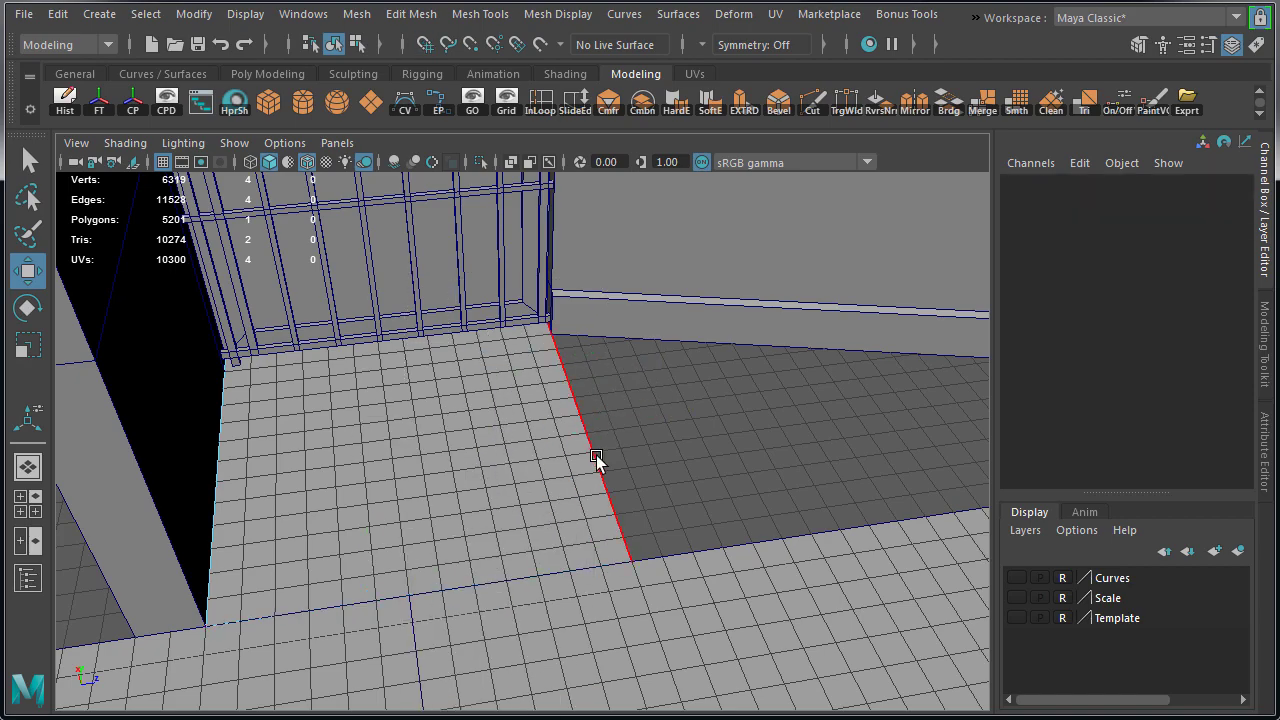
{"action": "left_click", "coordinate": [596, 455]}
{"action": "left_click_drag", "start_coordinate": [714, 475], "coordinate": [258, 435], "text": "alt"}
{"action": "right_click_drag", "start_coordinate": [248, 405], "coordinate": [252, 405], "text": "shift"}
{"action": "left_click_drag", "start_coordinate": [265, 410], "coordinate": [800, 475]}
{"action": "right_click_drag", "start_coordinate": [640, 480], "coordinate": [711, 500], "text": "alt"}
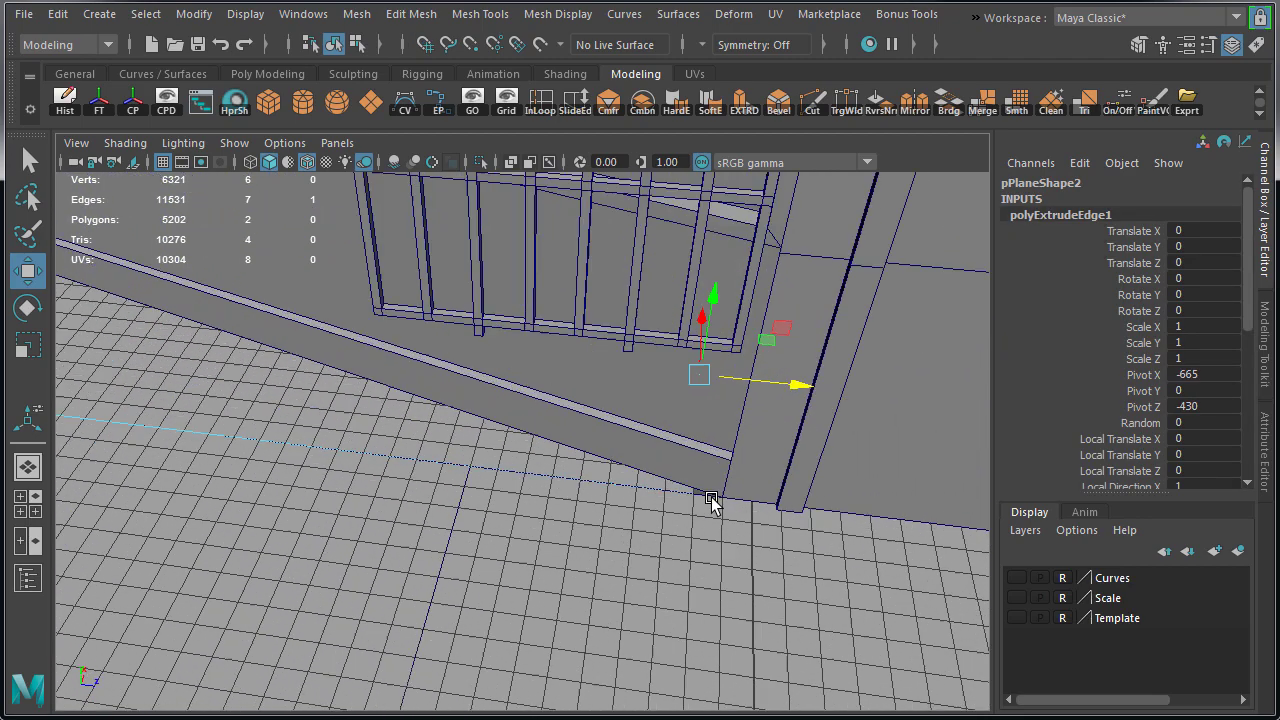
{"action": "middle_click_drag", "start_coordinate": [711, 500], "coordinate": [640, 326], "text": "alt"}
{"action": "left_click_drag", "start_coordinate": [588, 285], "coordinate": [643, 291]}
{"action": "middle_click_drag", "start_coordinate": [273, 347], "coordinate": [488, 414], "text": "alt"}
{"action": "key", "text": "bracketleft"}
{"action": "key", "text": "bracketleft"}
{"action": "key", "text": "bracketleft"}
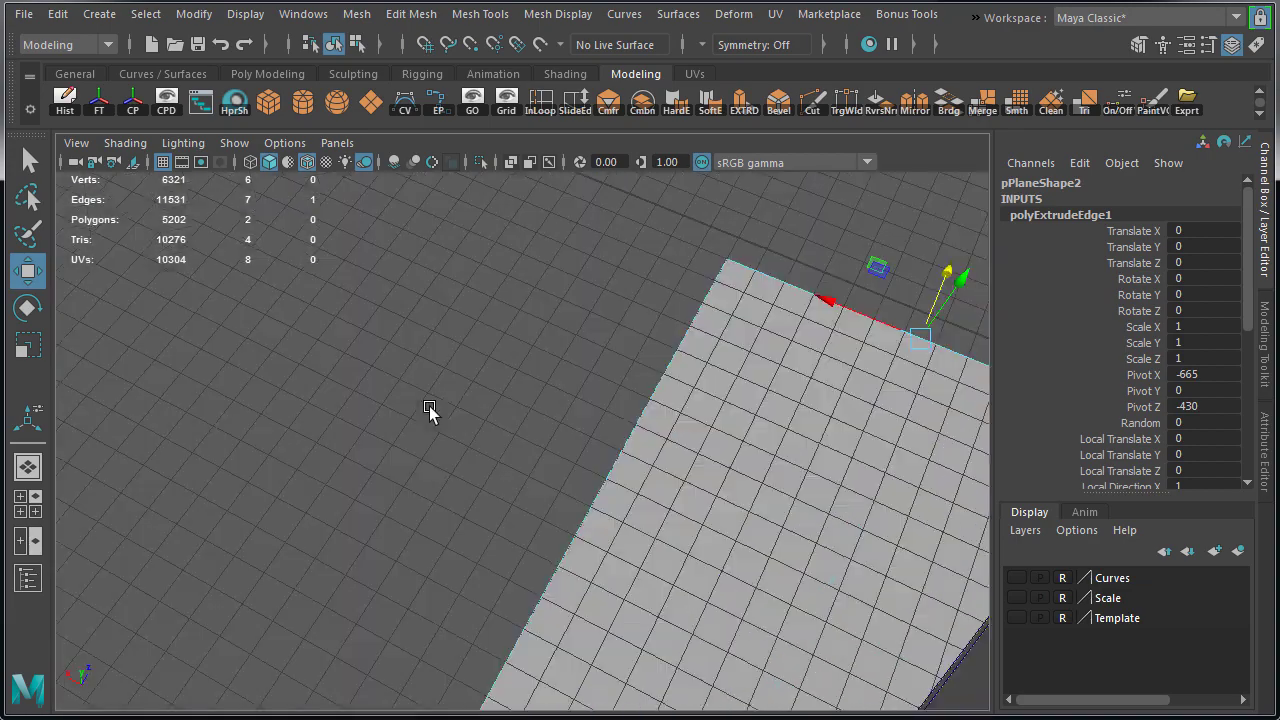
Snap the extruded edge's vertices together at the point where the angled wall meets the sidewalk.
{"action": "right_click_drag", "start_coordinate": [606, 297], "coordinate": [534, 297]}
{"action": "left_click", "coordinate": [554, 403]}
{"action": "key", "text": "x"}
{"action": "left_click_drag", "start_coordinate": [534, 401], "coordinate": [605, 405]}
{"action": "key", "text": "f"}
{"action": "left_click_drag", "start_coordinate": [598, 470], "coordinate": [412, 460], "text": "alt"}
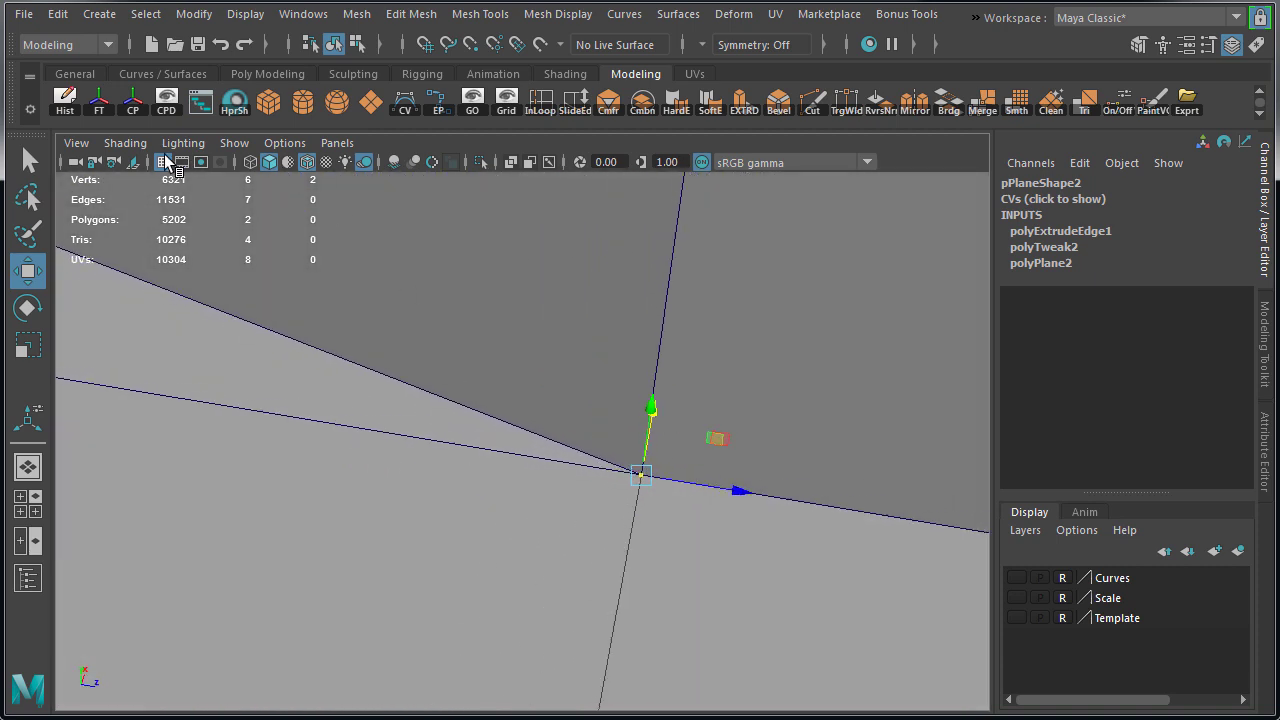
Merge the gate plane's two overlapping vertices at the wall corner, checking the joint with the grid and wireframe hidden.
{"action": "left_click_drag", "start_coordinate": [243, 306], "coordinate": [194, 290], "text": "alt"}
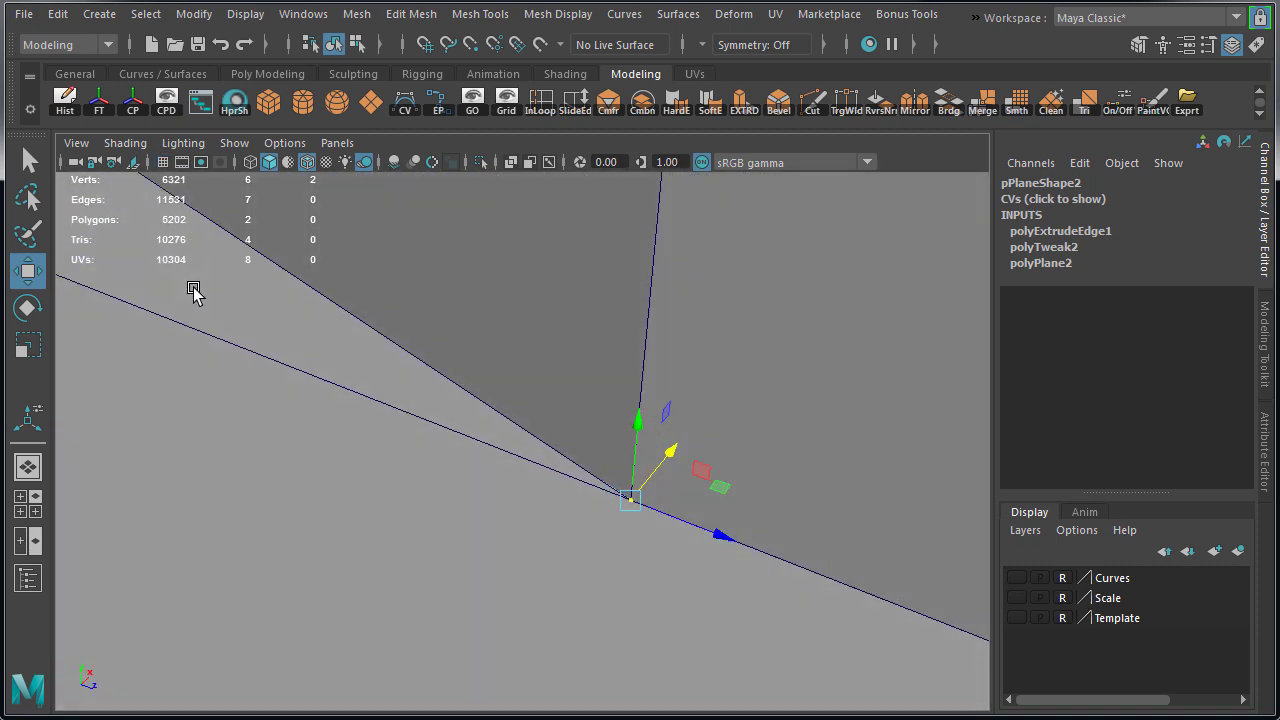
{"action": "left_click", "coordinate": [307, 165]}
{"action": "mouse_move", "coordinate": [309, 209]}
{"action": "left_mouse_down", "text": "alt"}
{"action": "mouse_move", "coordinate": [423, 371]}
{"action": "mouse_move", "coordinate": [323, 311]}
{"action": "mouse_move", "coordinate": [431, 334]}
{"action": "mouse_move", "coordinate": [540, 400]}
{"action": "mouse_move", "coordinate": [337, 437]}
{"action": "mouse_move", "coordinate": [432, 435]}
{"action": "left_mouse_up", "text": "alt"}
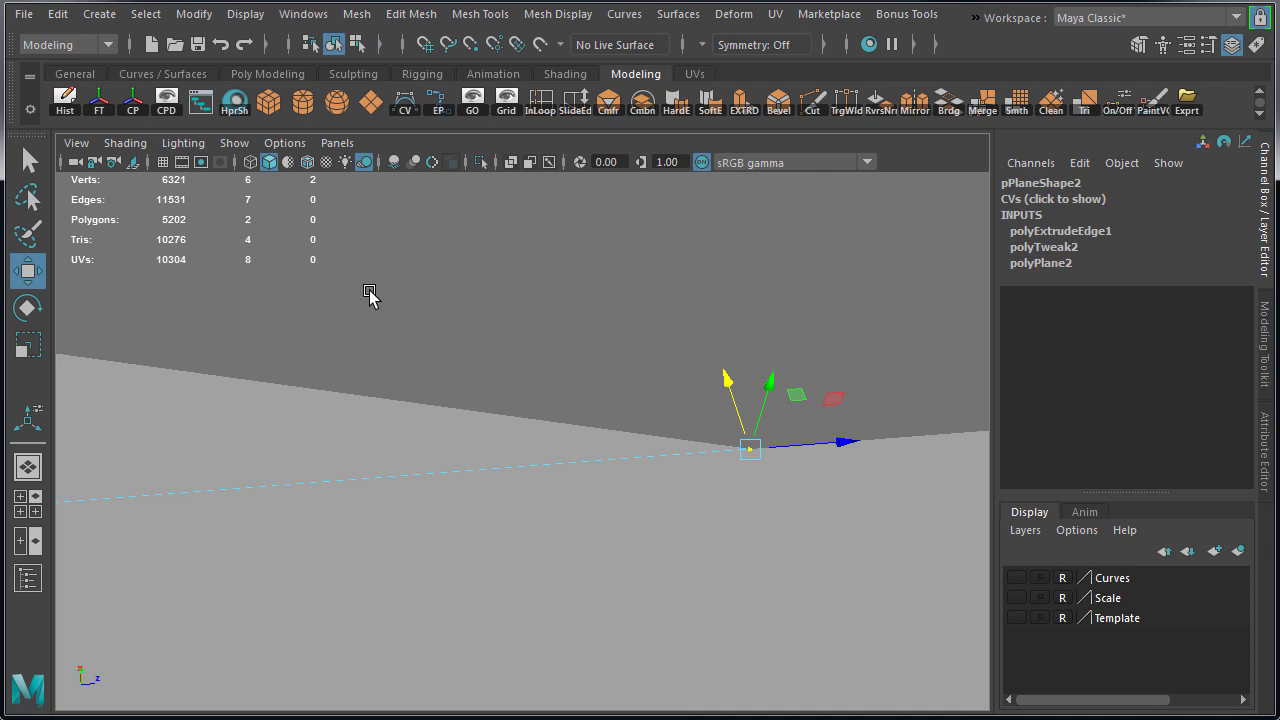
{"action": "left_click", "coordinate": [307, 170]}
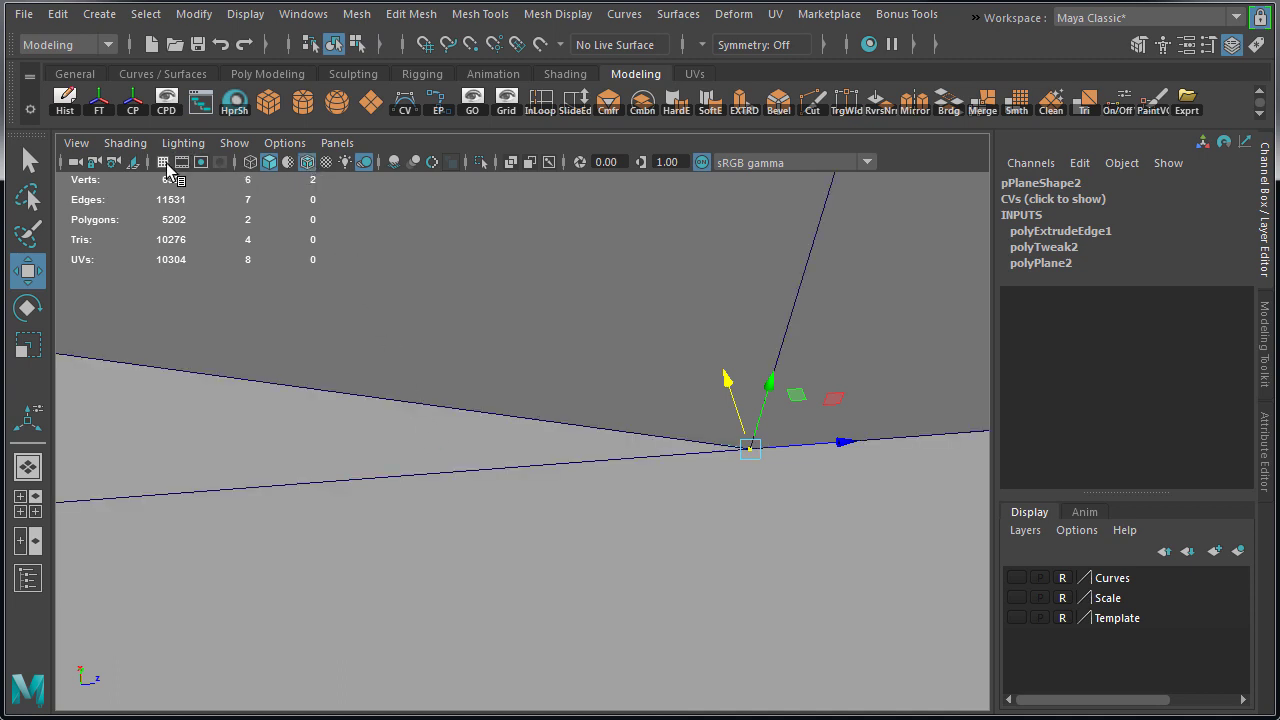
{"action": "left_click_drag", "start_coordinate": [400, 385], "coordinate": [610, 465], "text": "alt"}
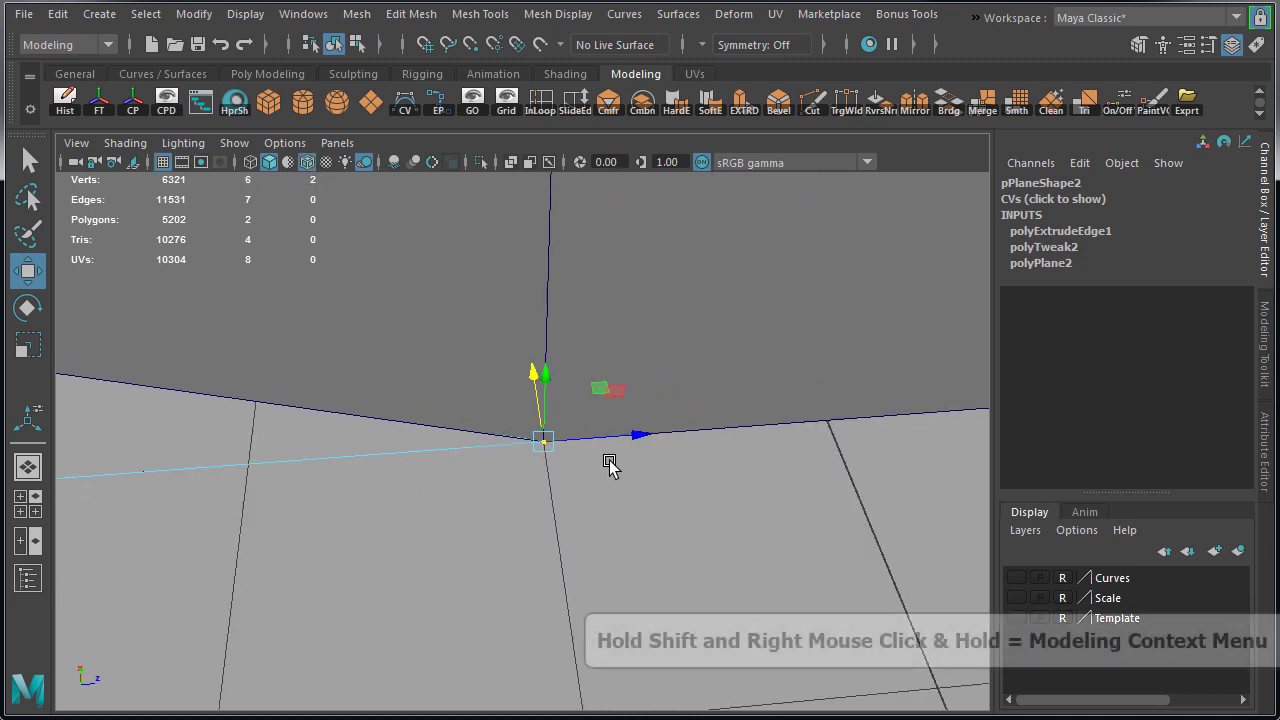
{"action": "right_click_drag", "start_coordinate": [624, 224], "coordinate": [686, 157], "text": "shift"}
{"action": "key", "text": "w"}
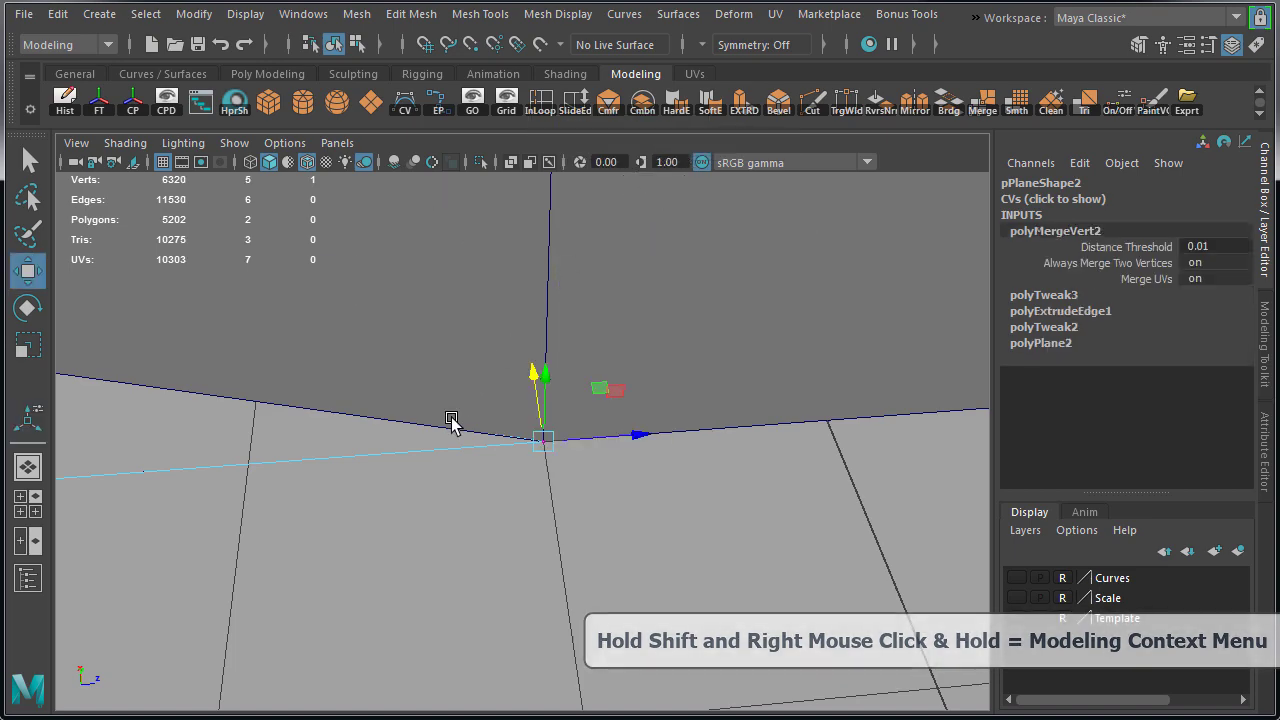
Return to object mode, delete the gate plane's history and freeze its transformations.
{"action": "left_click_drag", "start_coordinate": [451, 420], "coordinate": [358, 480], "text": "alt"}
{"action": "middle_click_drag", "start_coordinate": [358, 480], "coordinate": [691, 486], "text": "alt"}
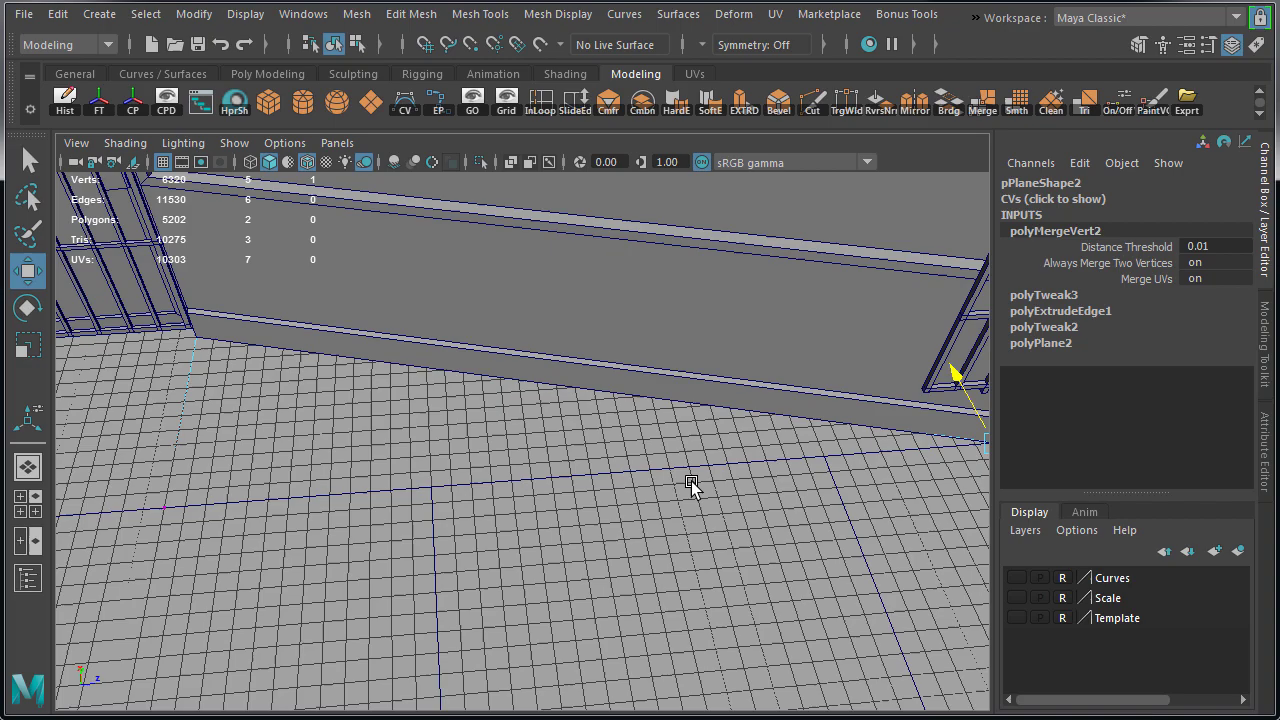
{"action": "right_click_drag", "start_coordinate": [691, 486], "coordinate": [240, 436], "text": "alt"}
{"action": "left_click", "coordinate": [242, 418]}
{"action": "left_click_drag", "start_coordinate": [380, 455], "coordinate": [398, 424], "text": "alt"}
{"action": "right_click_drag", "start_coordinate": [432, 435], "coordinate": [510, 398]}
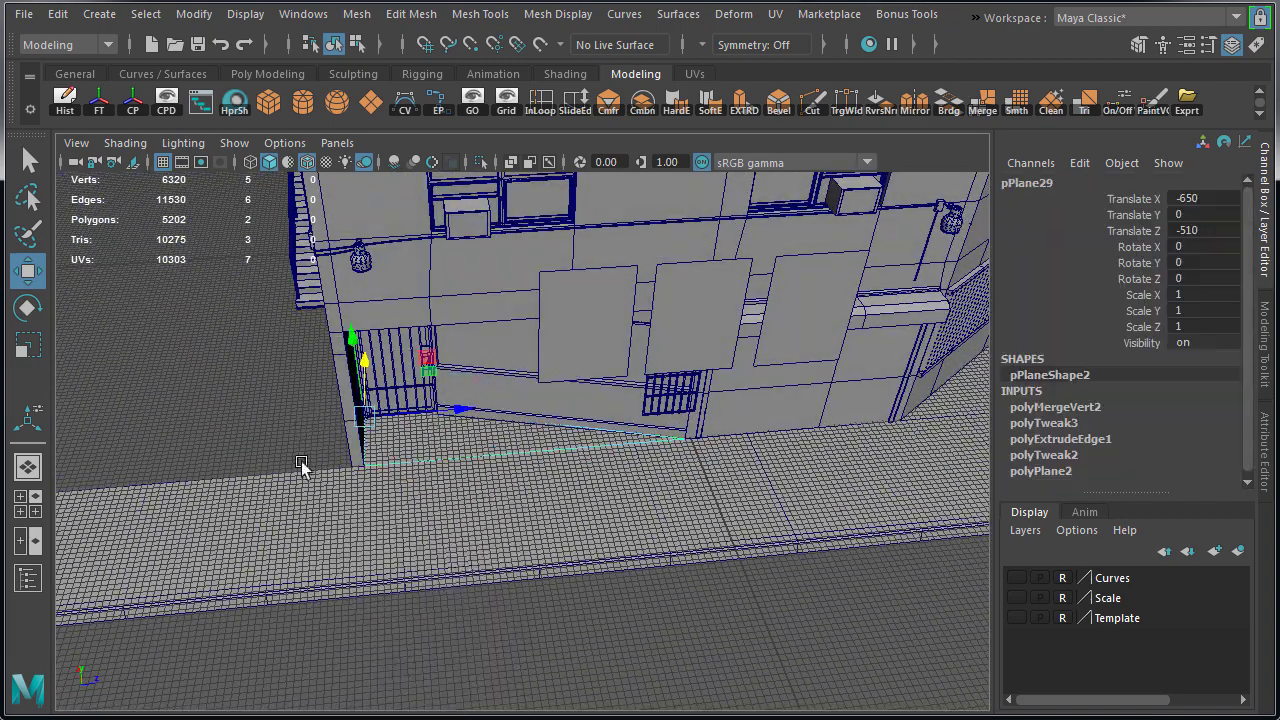
{"action": "middle_click_drag", "start_coordinate": [300, 466], "coordinate": [371, 491], "text": "alt"}
{"action": "left_click", "coordinate": [66, 103]}
{"action": "middle_click_drag", "start_coordinate": [700, 355], "coordinate": [442, 398], "text": "alt"}
{"action": "left_click", "coordinate": [826, 428]}
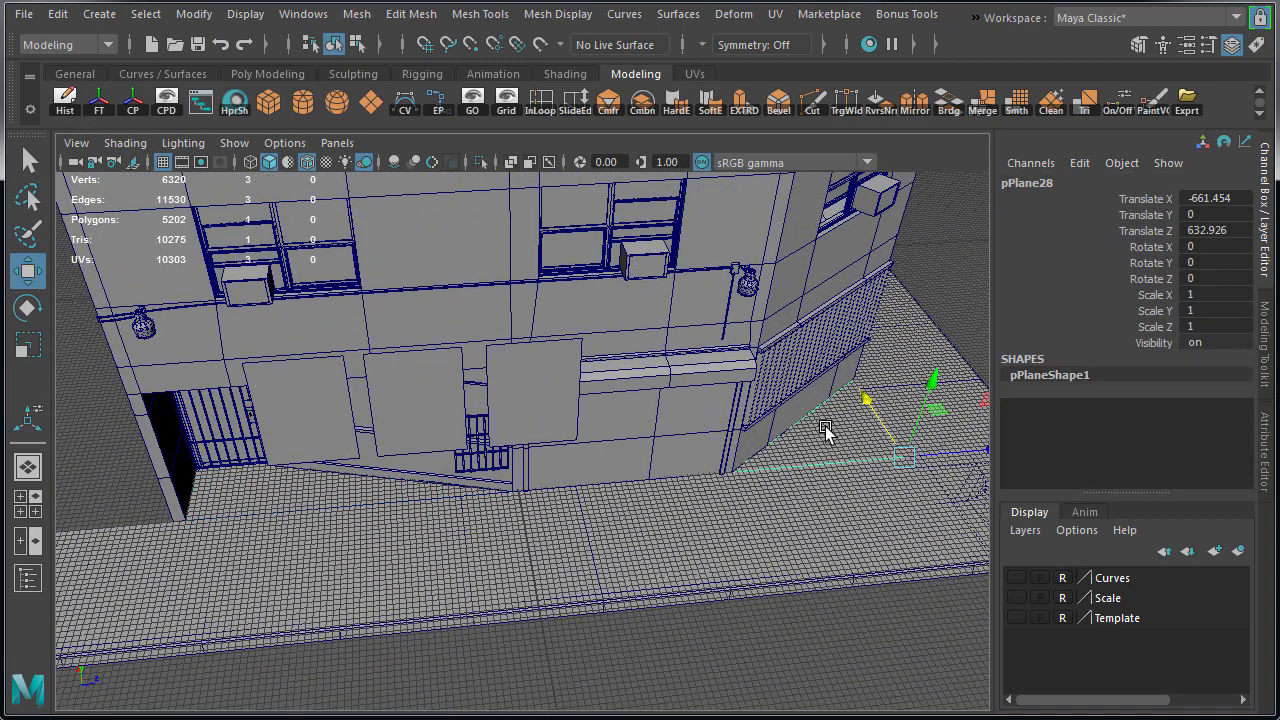
{"action": "left_click", "coordinate": [219, 511]}
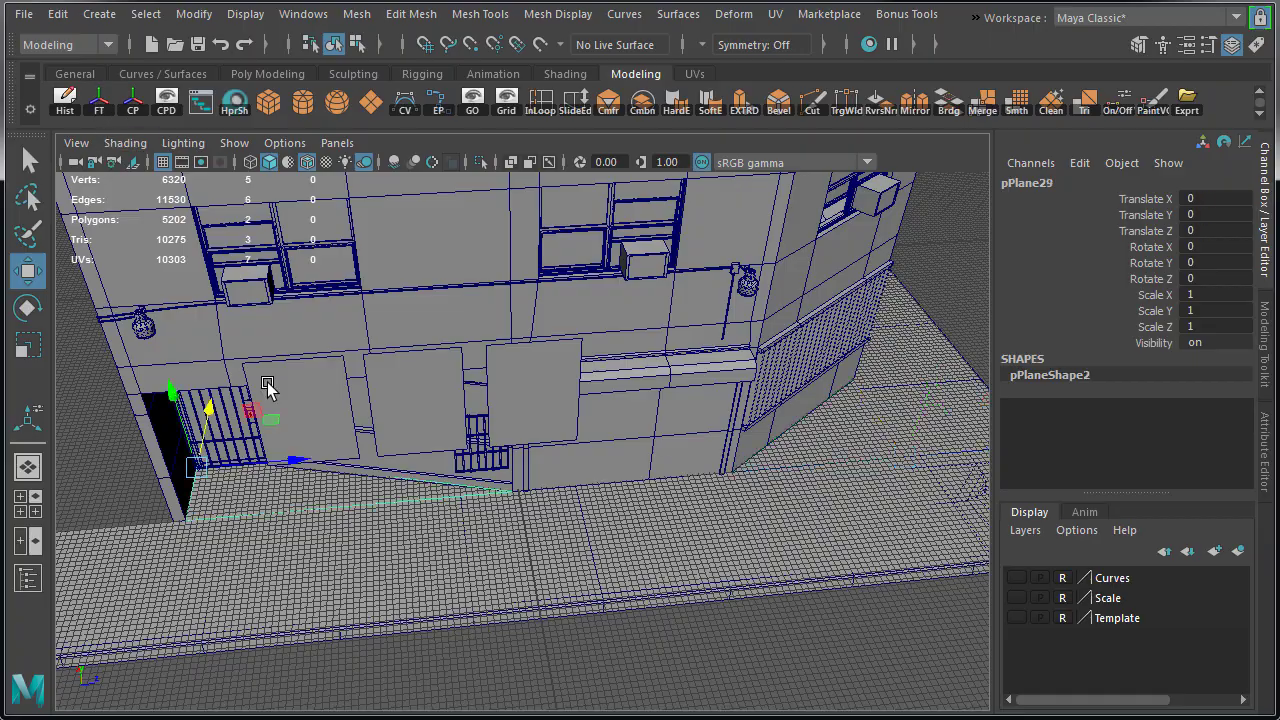
Create another polygon plane on the ground beside the staircase, at about X -481, Z -1075.
{"action": "left_click_drag", "start_coordinate": [268, 388], "coordinate": [400, 517], "text": "alt"}
{"action": "left_click", "coordinate": [531, 517]}
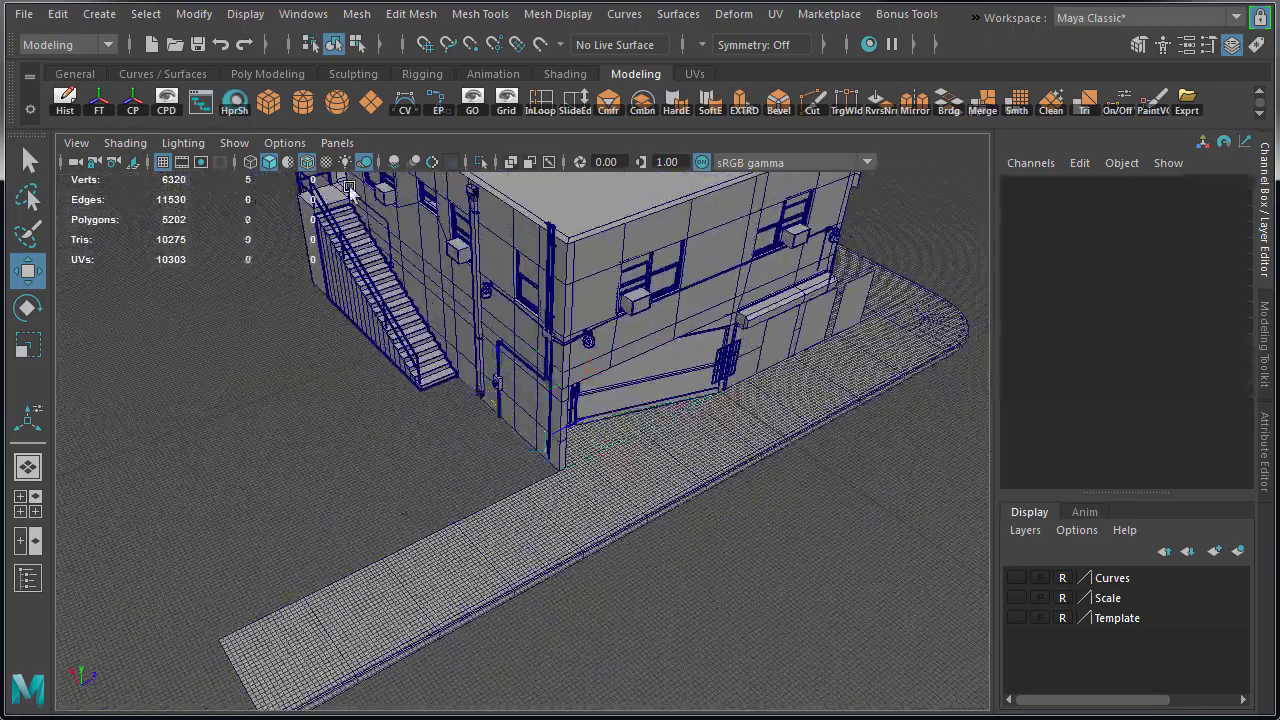
{"action": "left_click", "coordinate": [367, 104]}
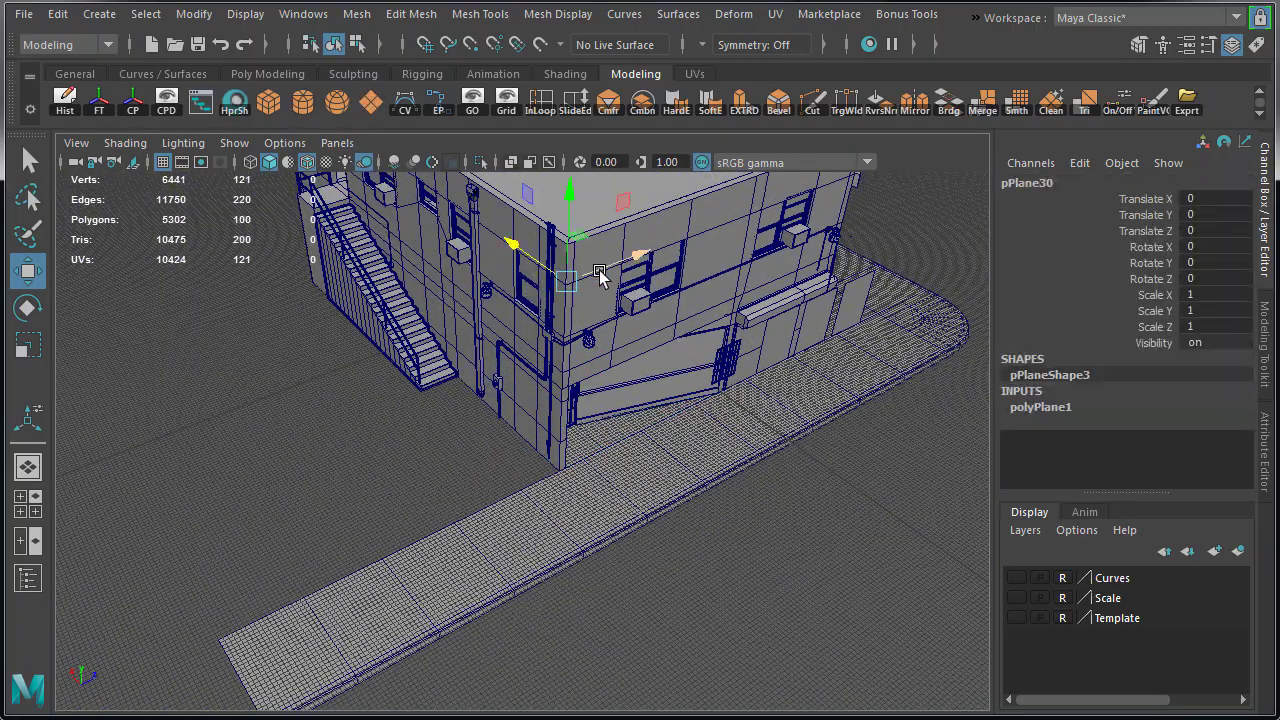
{"action": "left_click_drag", "start_coordinate": [405, 355], "coordinate": [249, 372]}
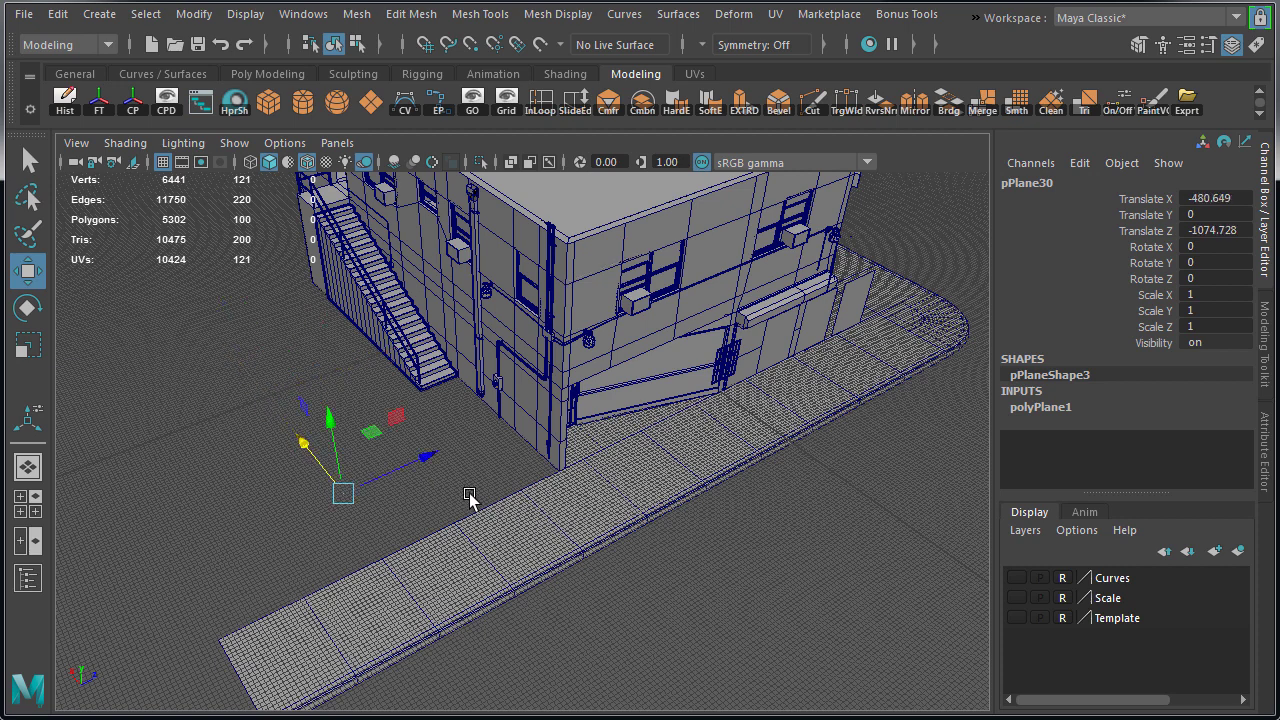
Set the staircase-side plane's width and height to 500 with 1 subdivision in each direction.
{"action": "left_click", "coordinate": [1073, 406]}
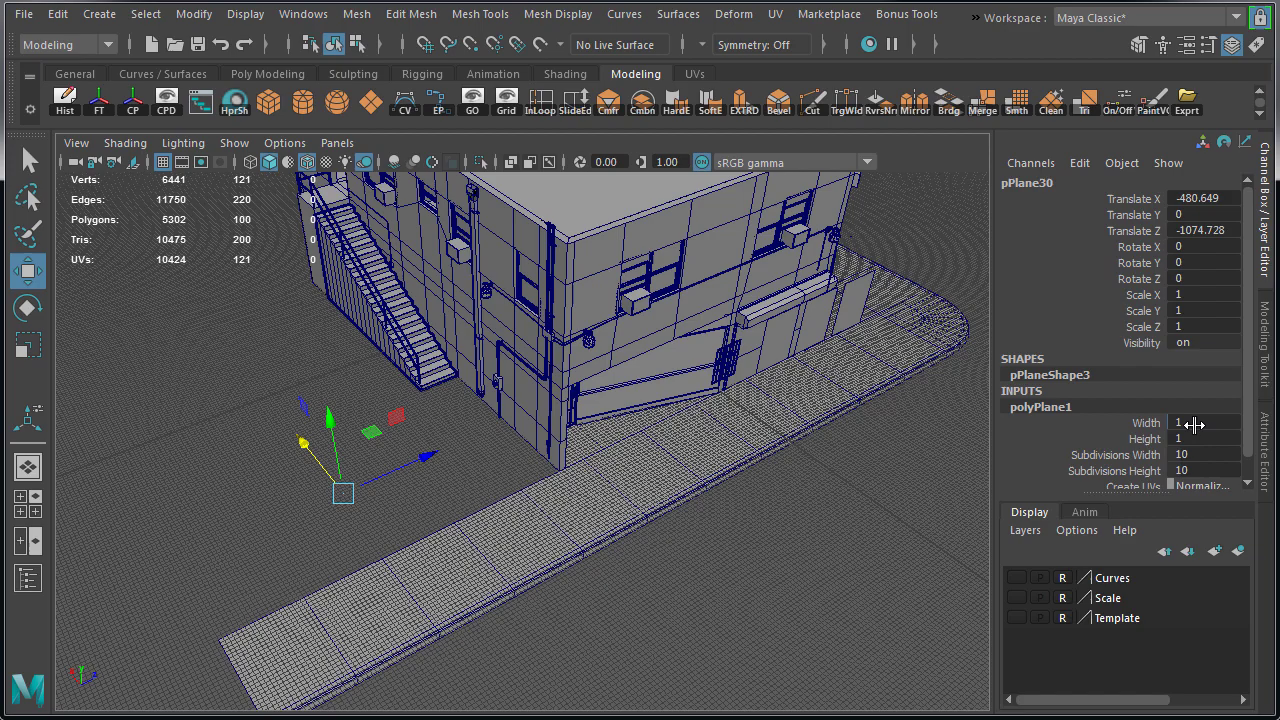
{"action": "left_click_drag", "start_coordinate": [1190, 423], "coordinate": [1196, 438]}
{"action": "type", "text": "500"}
{"action": "key", "text": "Tab"}
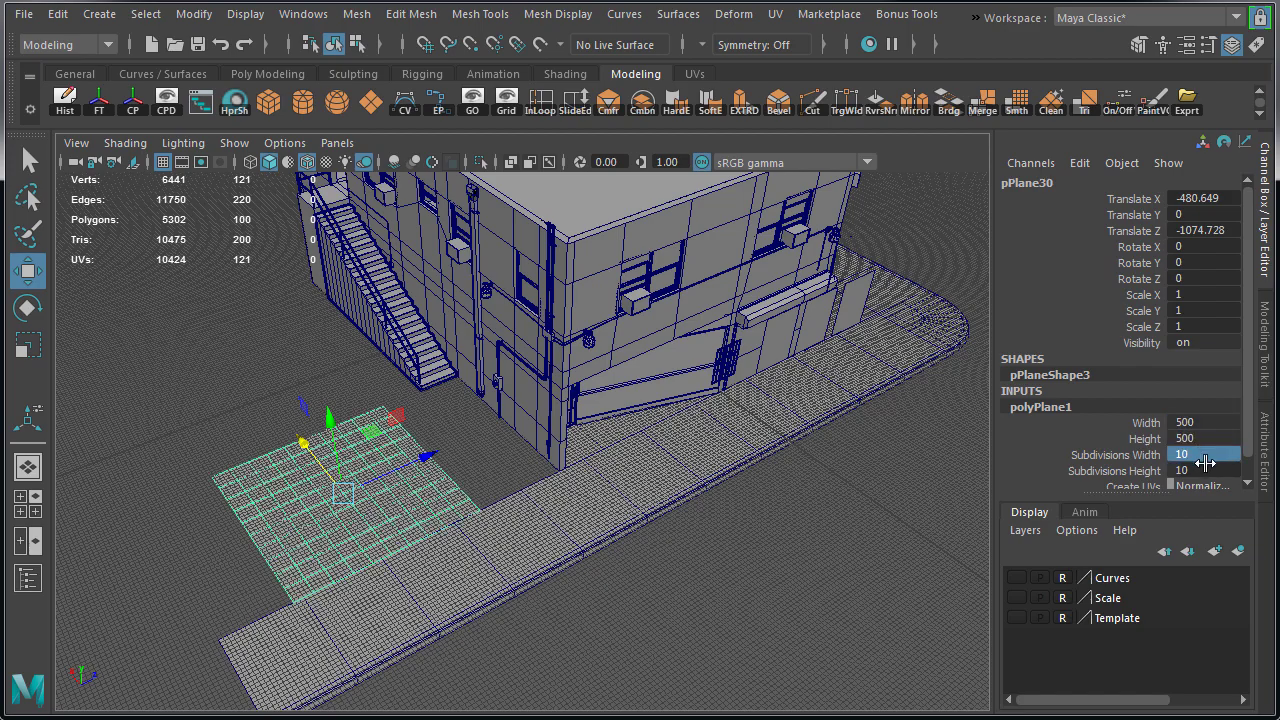
{"action": "left_click", "coordinate": [1205, 467]}
{"action": "type", "text": "1"}
{"action": "key", "text": "Return"}
Extend the plane's two end edges to the building's side wall and the sidewalk's outer end using grid snapping.
{"action": "middle_click_drag", "start_coordinate": [475, 489], "coordinate": [546, 467], "text": "alt"}
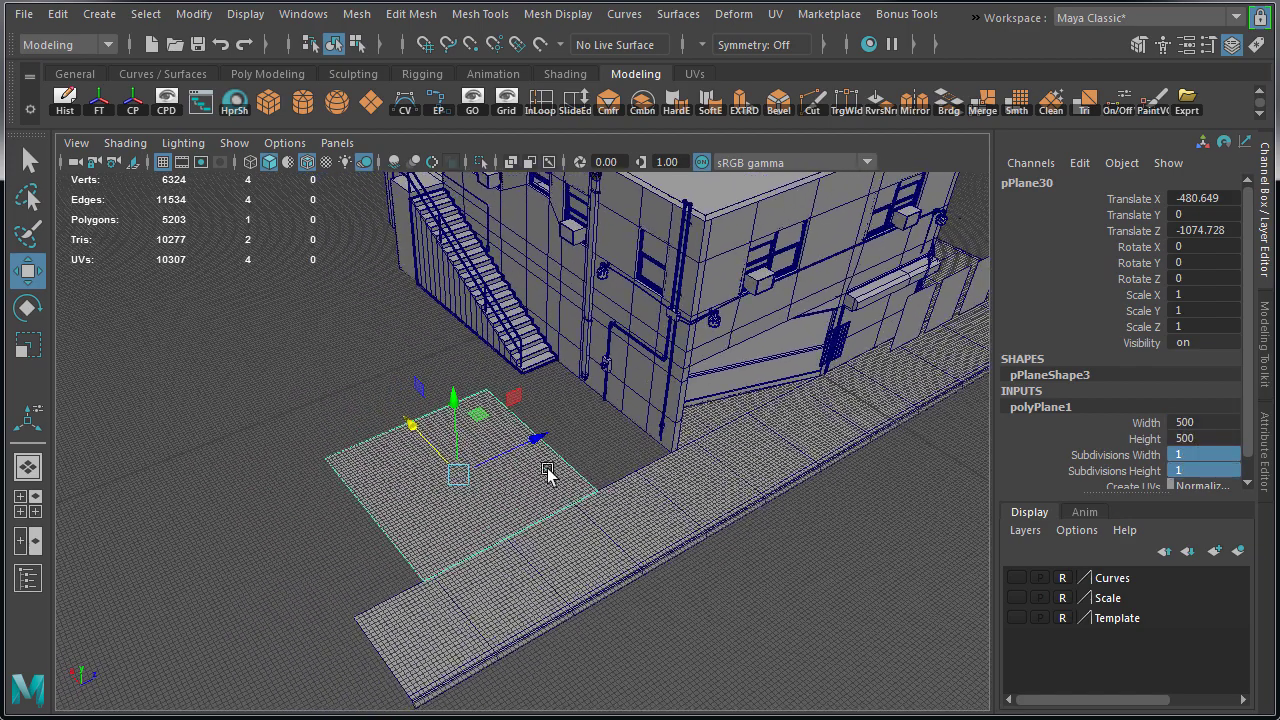
{"action": "right_click_drag", "start_coordinate": [546, 467], "coordinate": [478, 416], "text": "alt"}
{"action": "mouse_move", "coordinate": [478, 416]}
{"action": "left_mouse_down", "text": "alt"}
{"action": "mouse_move", "coordinate": [557, 443]}
{"action": "mouse_move", "coordinate": [486, 430]}
{"action": "left_mouse_up", "text": "alt"}
{"action": "left_click_drag", "start_coordinate": [622, 578], "coordinate": [622, 578]}
{"action": "left_click_drag", "start_coordinate": [622, 578], "coordinate": [547, 570], "text": "alt"}
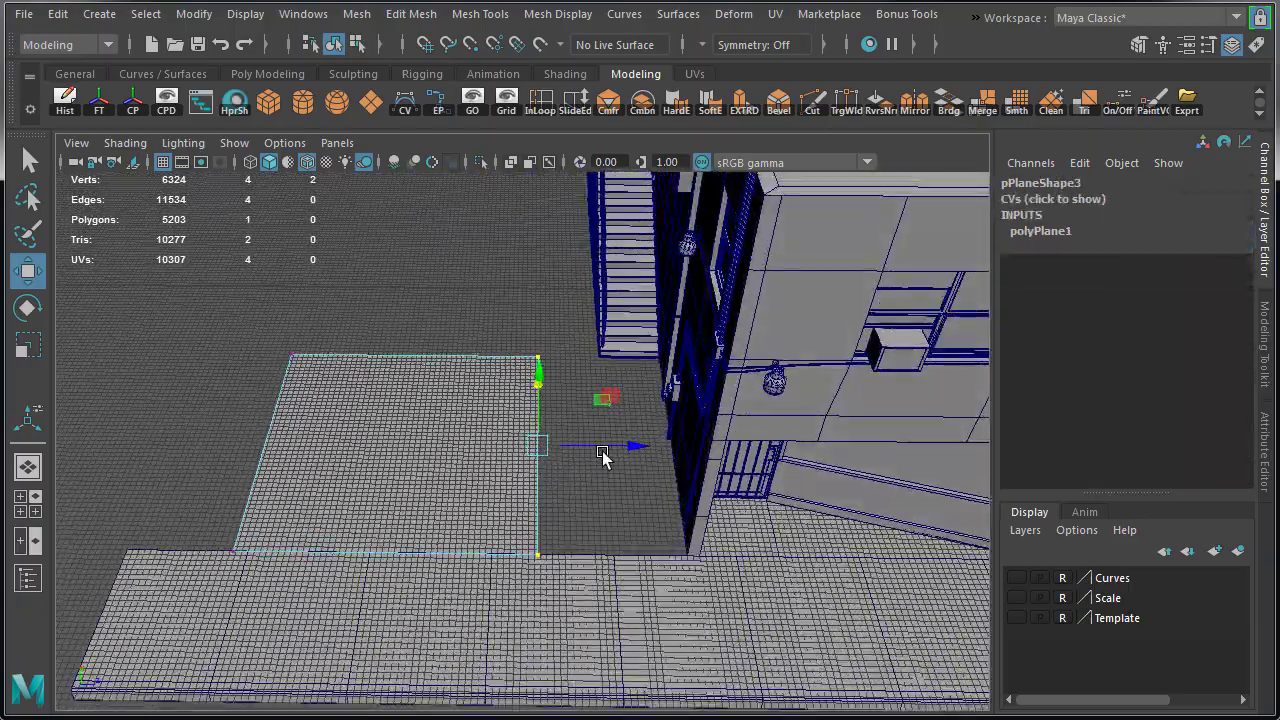
{"action": "left_click_drag", "start_coordinate": [603, 457], "coordinate": [657, 453]}
{"action": "right_click_drag", "start_coordinate": [670, 452], "coordinate": [372, 385], "text": "alt"}
{"action": "left_click_drag", "start_coordinate": [375, 322], "coordinate": [486, 527]}
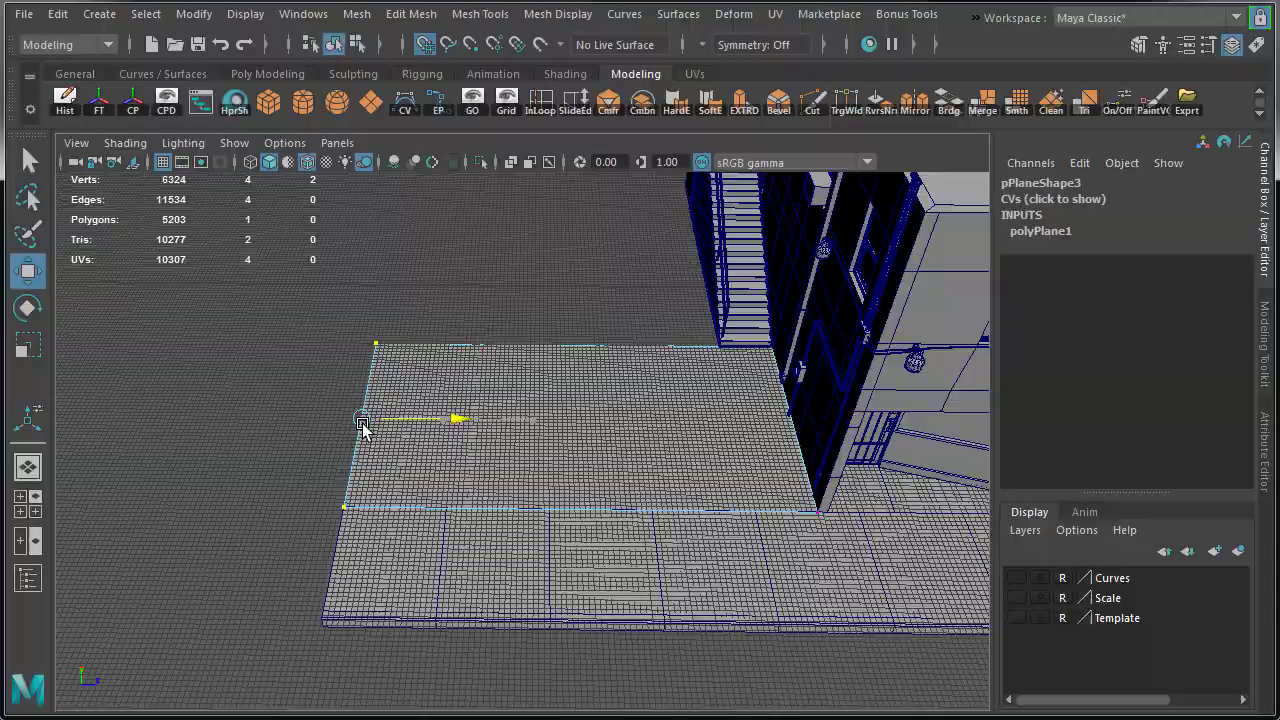
{"action": "right_click_drag", "start_coordinate": [362, 427], "coordinate": [659, 463], "text": "alt"}
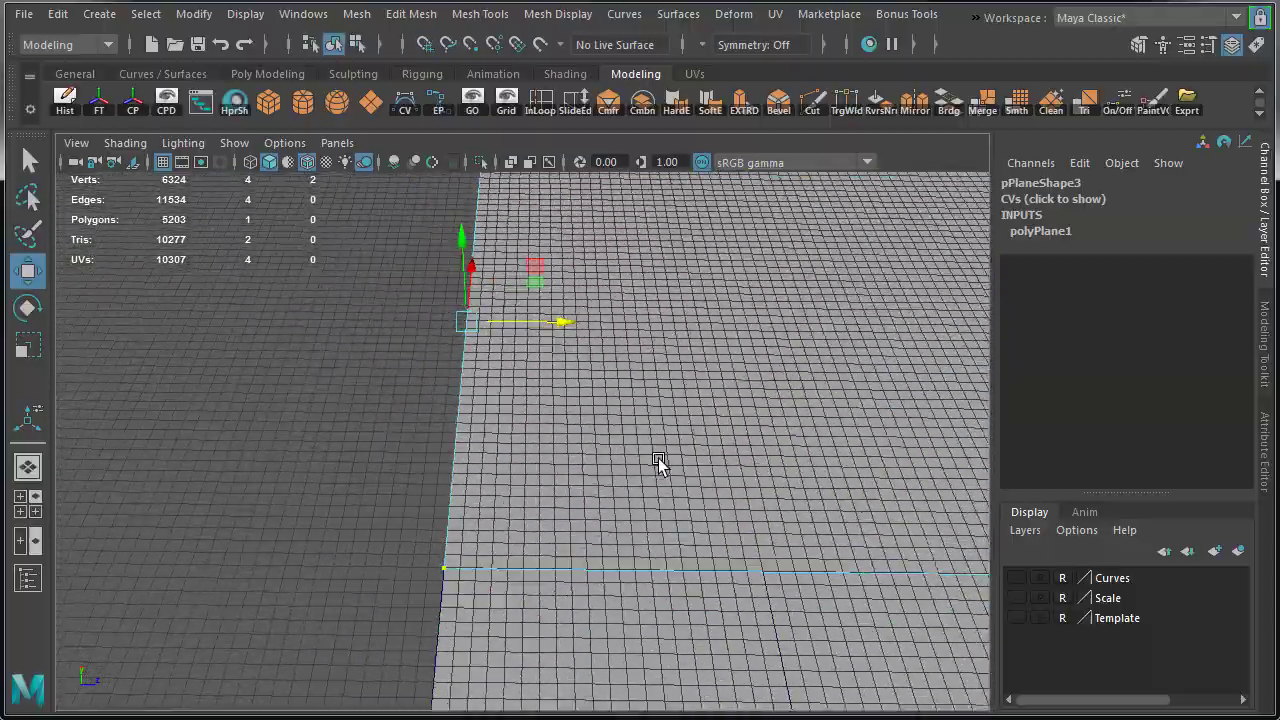
Extend the plane's rear vertices with grid snapping past the staircase to the back of its side wall.
{"action": "left_click_drag", "start_coordinate": [500, 440], "coordinate": [720, 446], "text": "alt"}
{"action": "right_click_drag", "start_coordinate": [380, 434], "coordinate": [300, 420], "text": "alt"}
{"action": "middle_click_drag", "start_coordinate": [425, 440], "coordinate": [585, 550], "text": "alt"}
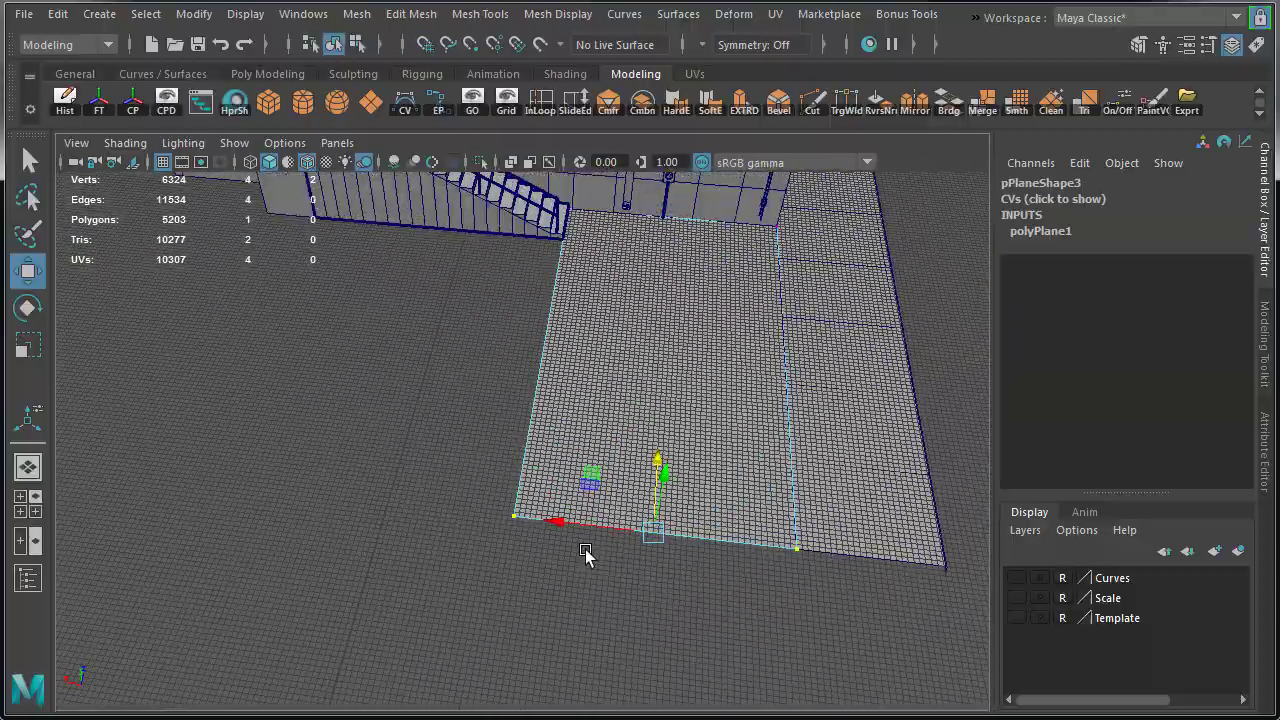
{"action": "left_click_drag", "start_coordinate": [586, 556], "coordinate": [455, 258], "text": "alt"}
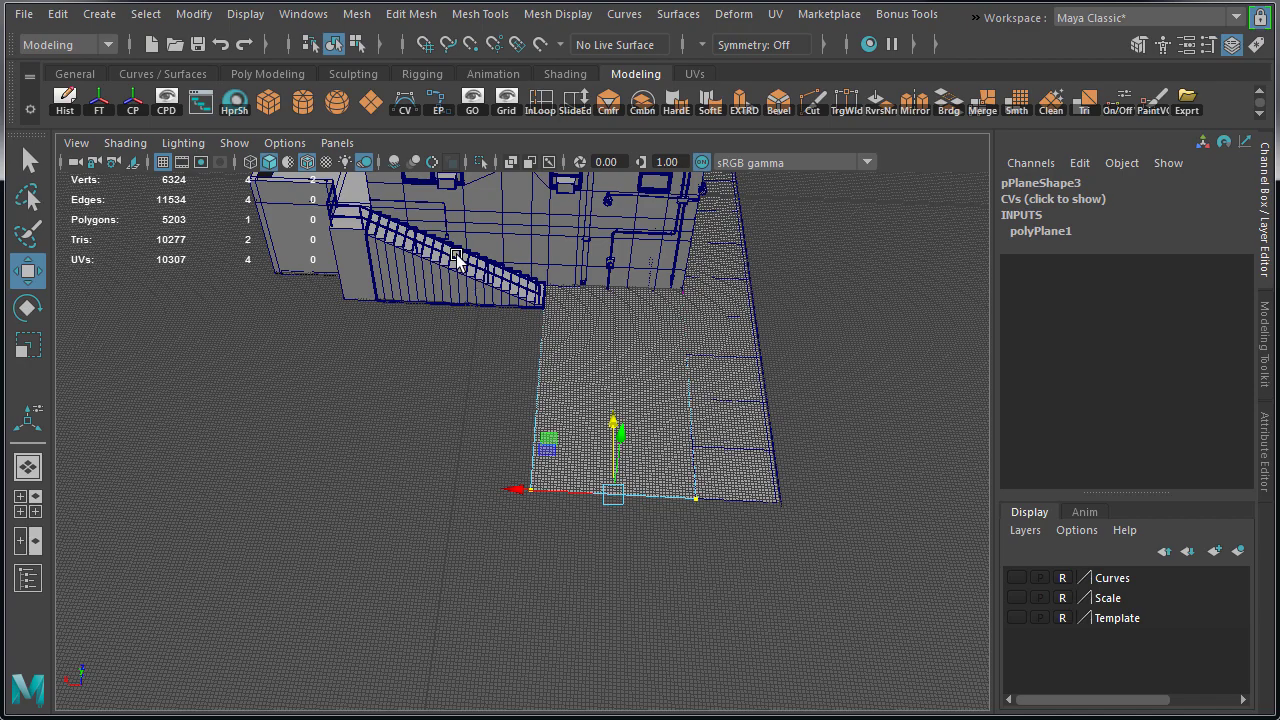
{"action": "left_click_drag", "start_coordinate": [391, 468], "coordinate": [405, 448], "text": "alt"}
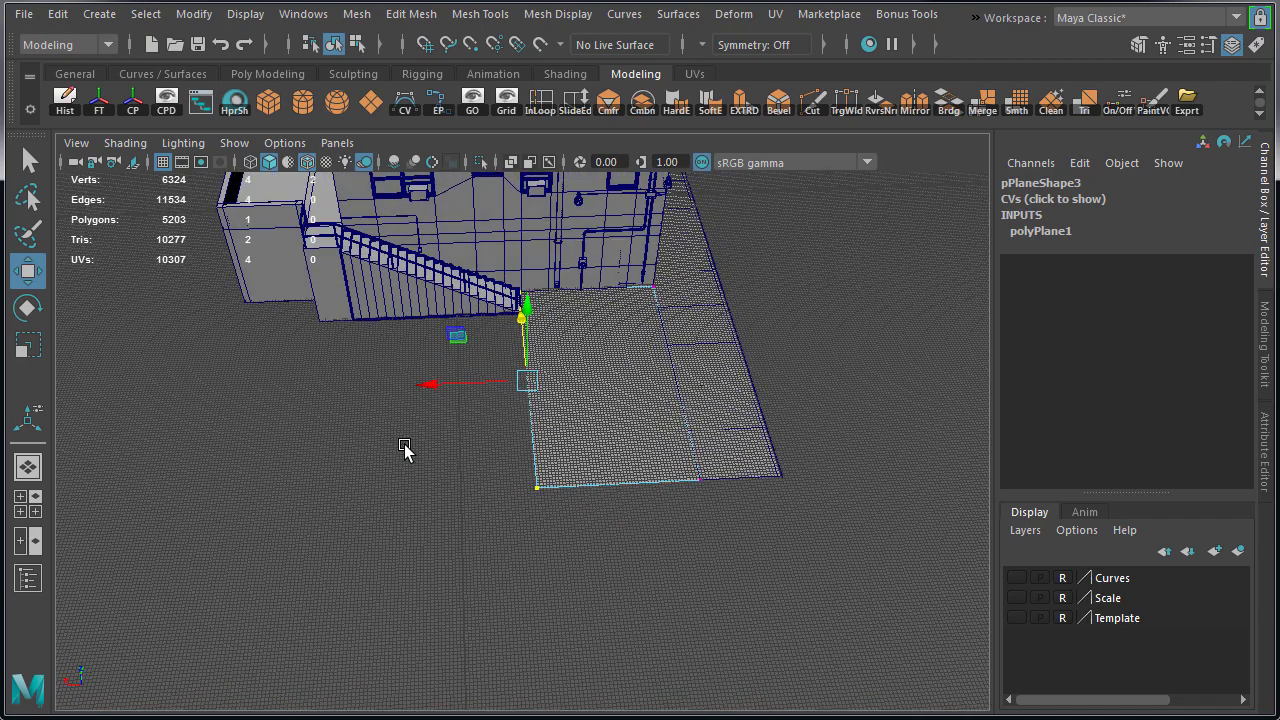
{"action": "middle_click_drag", "start_coordinate": [405, 448], "coordinate": [598, 466], "text": "alt"}
{"action": "key", "text": "x"}
{"action": "left_click_drag", "start_coordinate": [626, 406], "coordinate": [480, 404]}
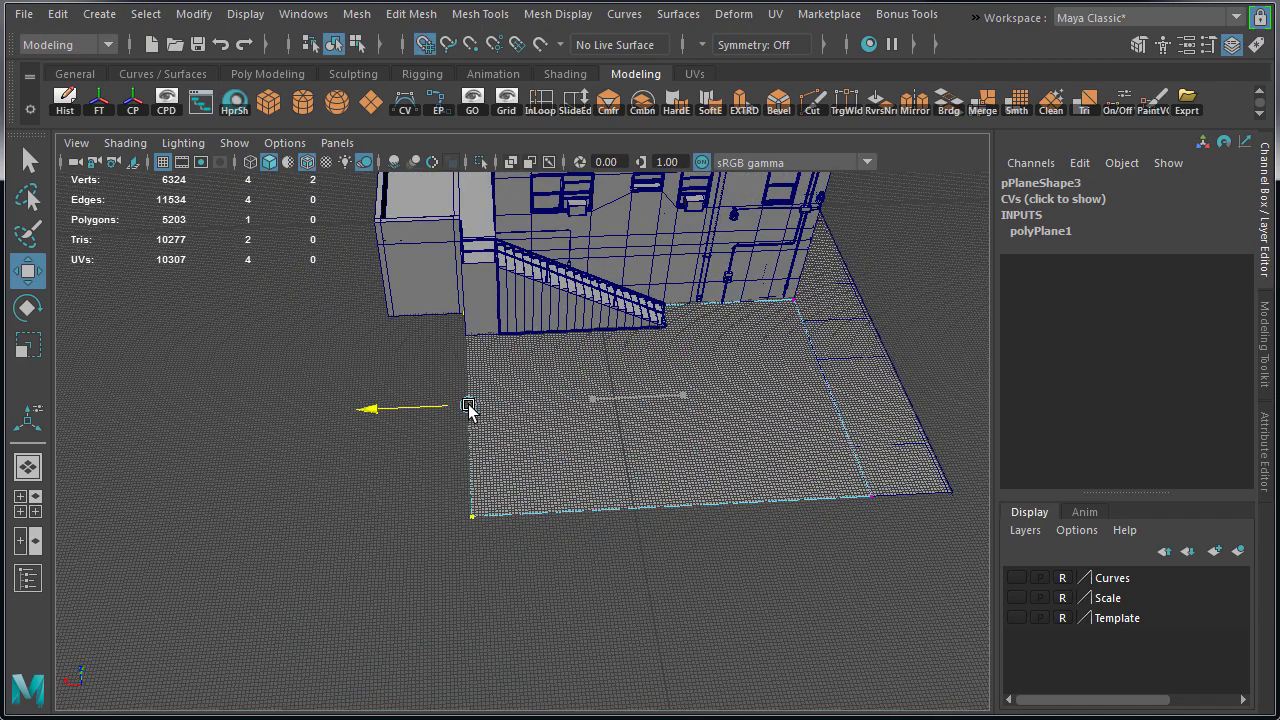
Extend the same rear vertices further with grid snapping to the outer corner of the building's low rear section.
{"action": "left_click_drag", "start_coordinate": [383, 403], "coordinate": [531, 432], "text": "alt"}
{"action": "key", "text": "x"}
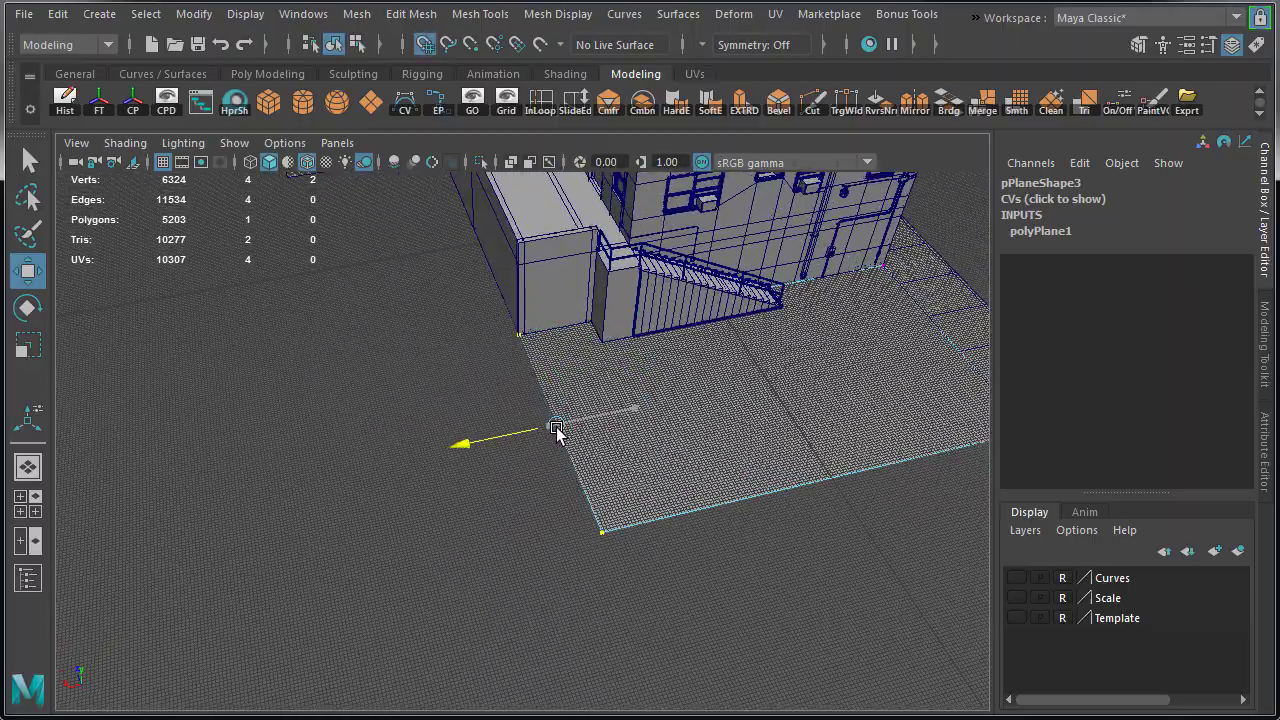
{"action": "right_click_drag", "start_coordinate": [388, 380], "coordinate": [594, 377], "text": "alt"}
{"action": "middle_click_drag", "start_coordinate": [594, 377], "coordinate": [574, 494], "text": "alt"}
{"action": "right_click_drag", "start_coordinate": [311, 431], "coordinate": [594, 294], "text": "alt"}
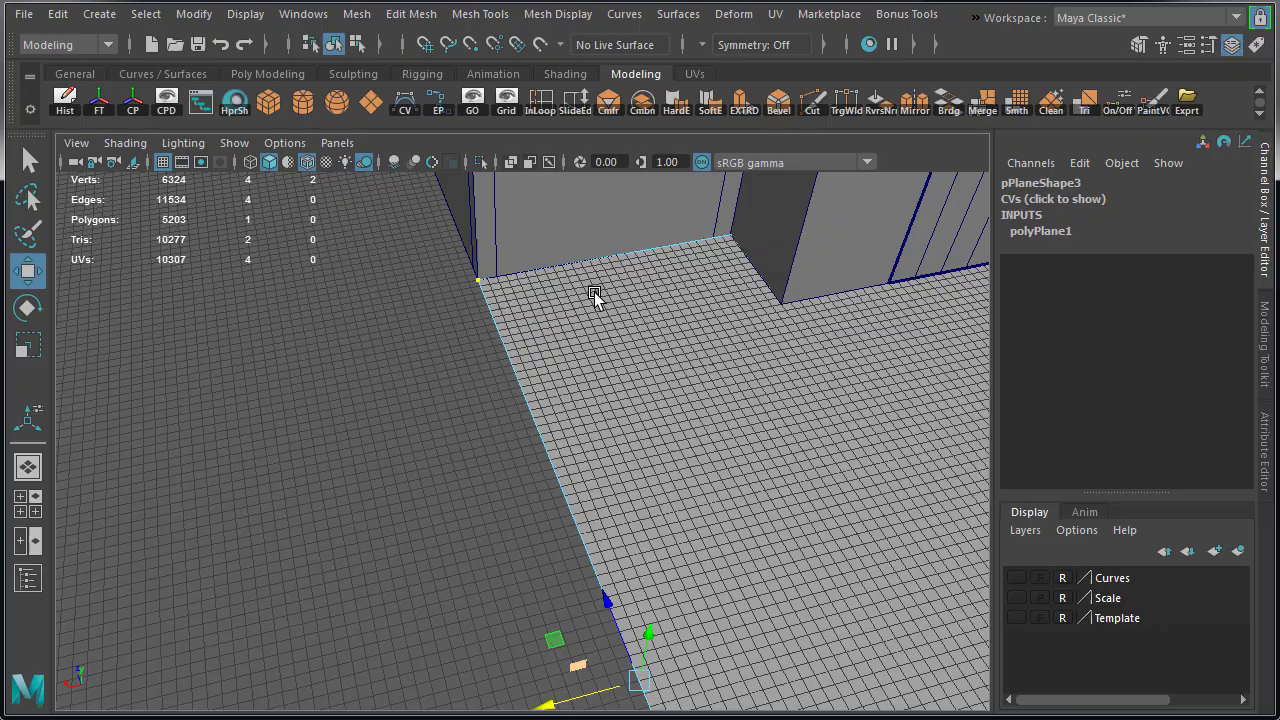
{"action": "middle_click_drag", "start_coordinate": [513, 322], "coordinate": [546, 400], "text": "alt"}
Extrude the staircase-side ground plane's rear edge in the top view with grid snapping, out to the sidewalk's far end.
{"action": "right_click_drag", "start_coordinate": [516, 385], "coordinate": [517, 331]}
{"action": "scroll", "coordinate": [677, 457], "scroll_direction": "down", "scroll_amount": 1}
{"action": "left_click", "coordinate": [566, 514]}
{"action": "scroll", "coordinate": [688, 502], "scroll_direction": "down", "scroll_amount": 4}
{"action": "key", "text": "space"}
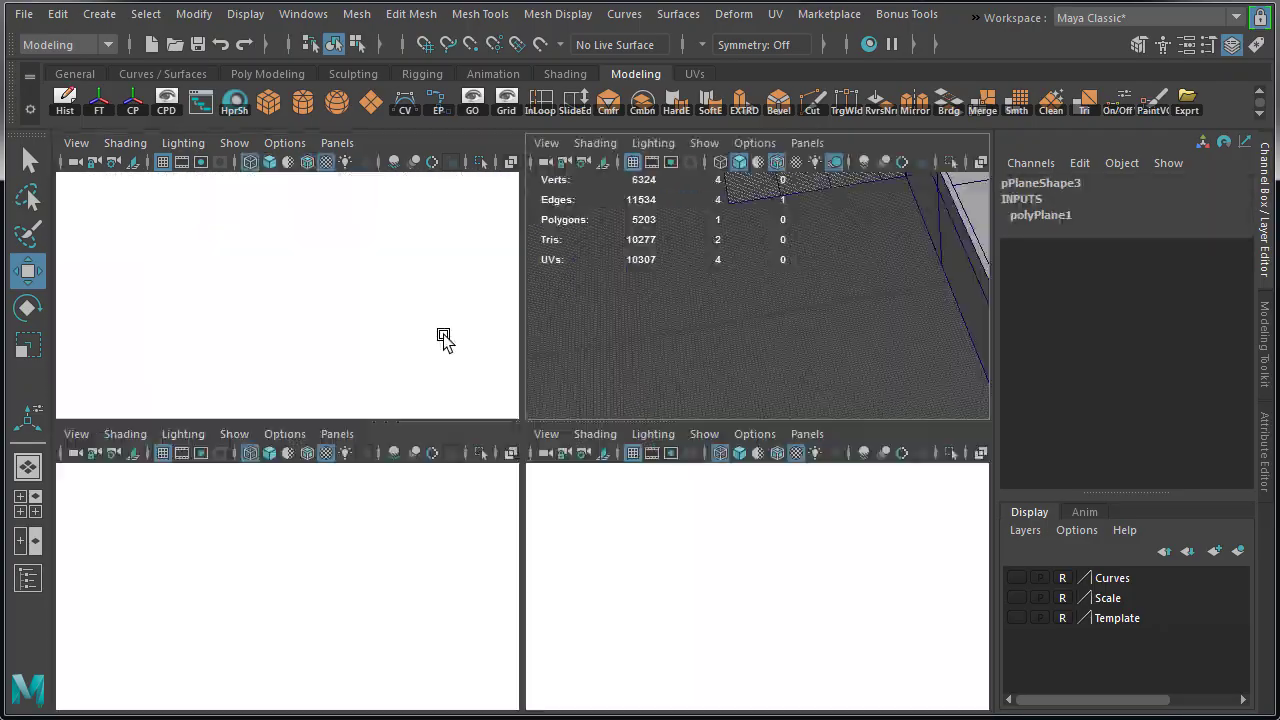
{"action": "key", "text": "space"}
{"action": "key", "text": "space"}
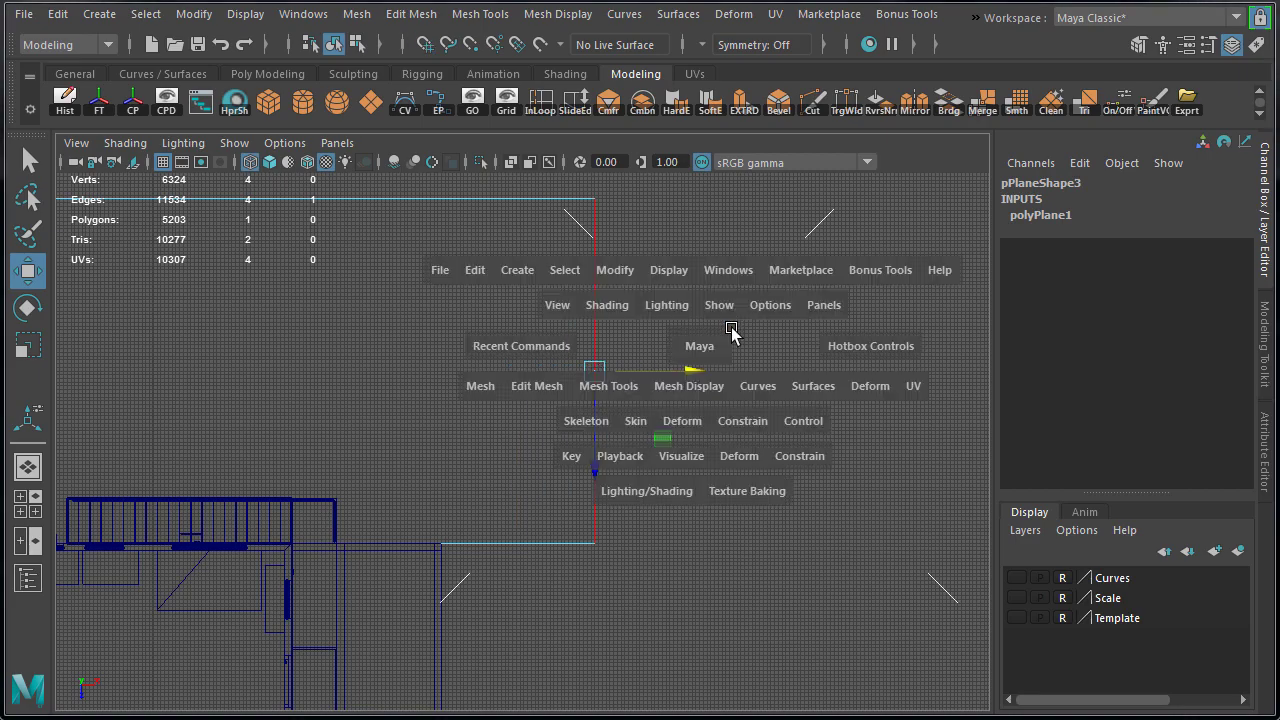
{"action": "key", "text": "space"}
{"action": "left_click_drag", "start_coordinate": [541, 514], "coordinate": [395, 560]}
{"action": "key", "text": "space"}
{"action": "key", "text": "space"}
{"action": "key", "text": "x"}
{"action": "left_click_drag", "start_coordinate": [649, 373], "coordinate": [674, 377]}
{"action": "scroll", "coordinate": [600, 500], "scroll_direction": "down", "scroll_amount": 2}
{"action": "middle_click_drag", "start_coordinate": [600, 500], "coordinate": [617, 281], "text": "alt"}
{"action": "scroll", "coordinate": [724, 313], "scroll_direction": "down", "scroll_amount": 1}
{"action": "key", "text": "x"}
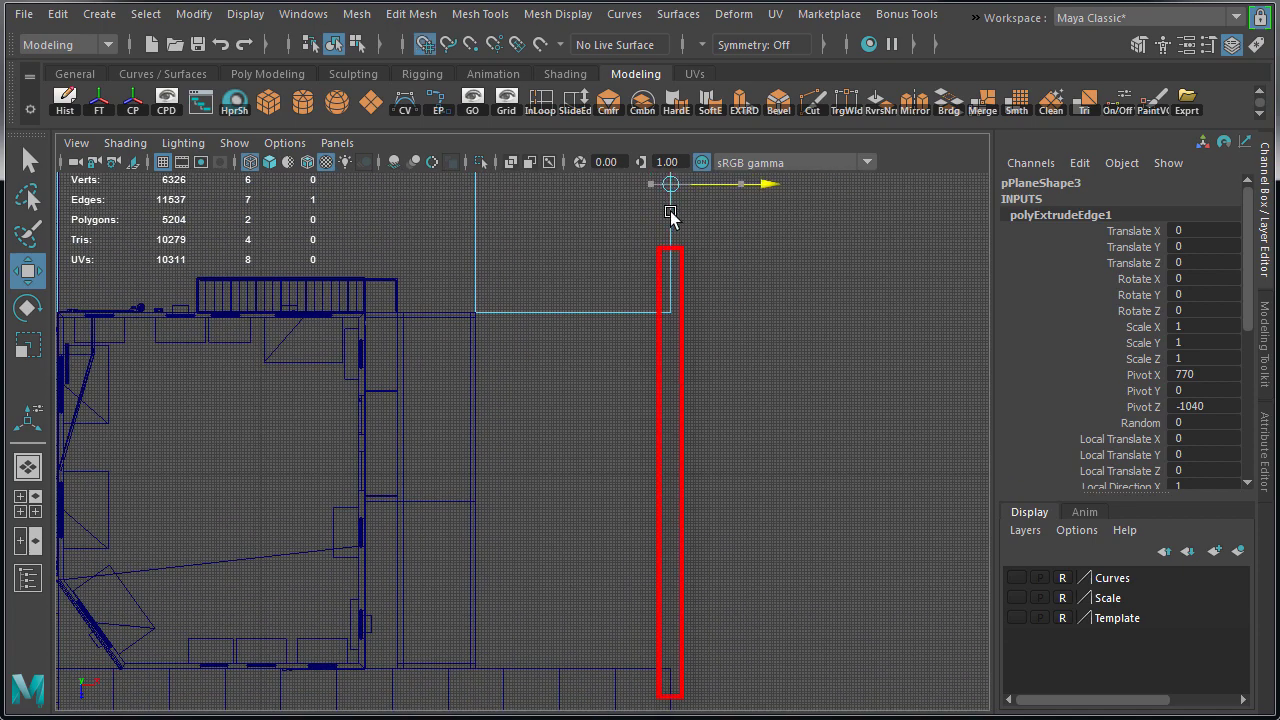
Extrude the new section's lower edge beside the low rear section until it meets the inner edge of the sidewalk.
{"action": "right_click_drag", "start_coordinate": [621, 265], "coordinate": [622, 220]}
{"action": "left_click", "coordinate": [611, 311]}
{"action": "left_click_drag", "start_coordinate": [574, 397], "coordinate": [574, 405], "text": "shift"}
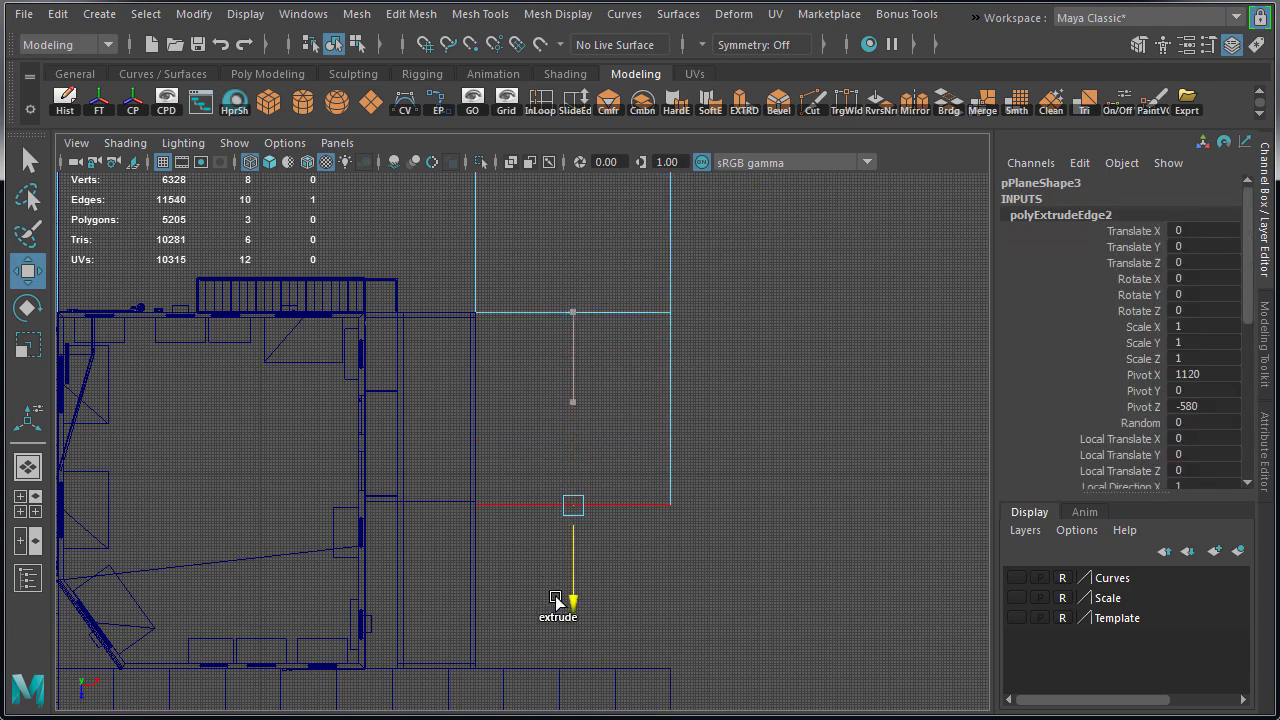
{"action": "middle_click_drag", "start_coordinate": [596, 573], "coordinate": [574, 391], "text": "alt"}
{"action": "scroll", "coordinate": [580, 400], "scroll_direction": "up", "scroll_amount": 2}
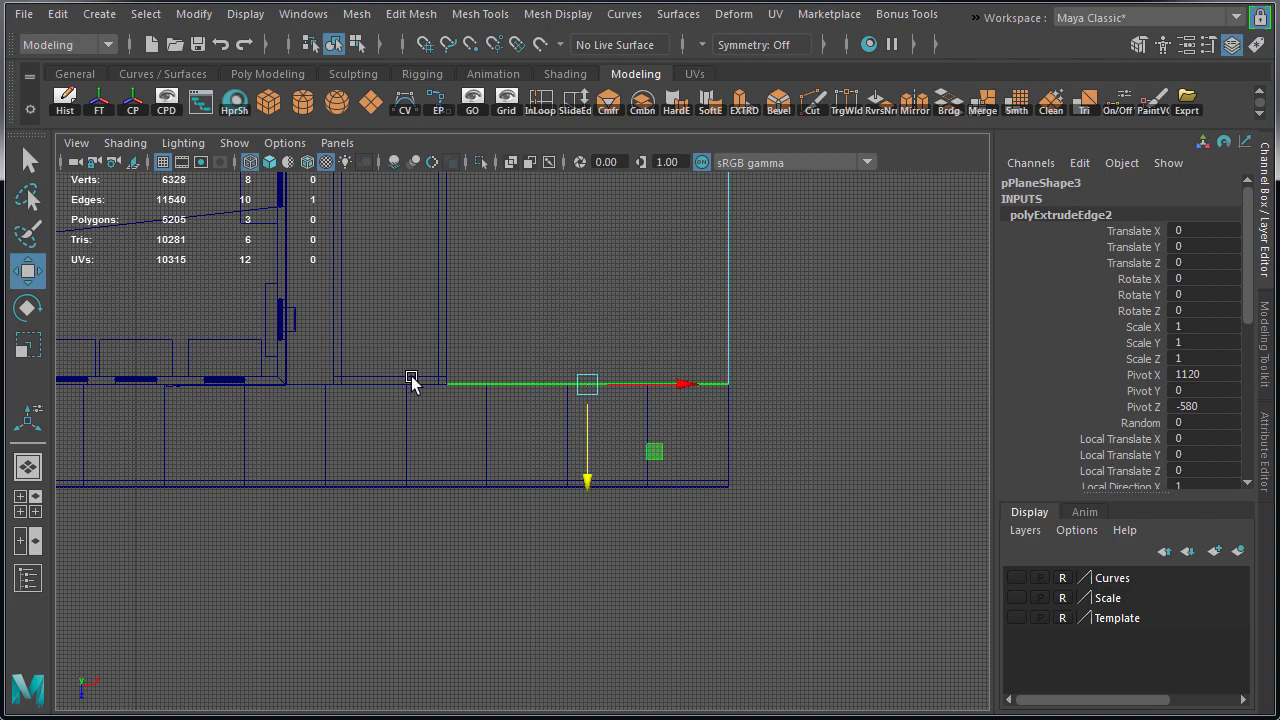
Return the L-shaped ground plane to object mode and place its pivot at the outer front corner beside the sidewalk.
{"action": "right_click_drag", "start_coordinate": [411, 377], "coordinate": [806, 414], "text": "alt"}
{"action": "middle_click_drag", "start_coordinate": [806, 414], "coordinate": [634, 529], "text": "alt"}
{"action": "key", "text": "space"}
{"action": "key", "text": "space"}
{"action": "left_click_drag", "start_coordinate": [557, 406], "coordinate": [515, 375], "text": "alt"}
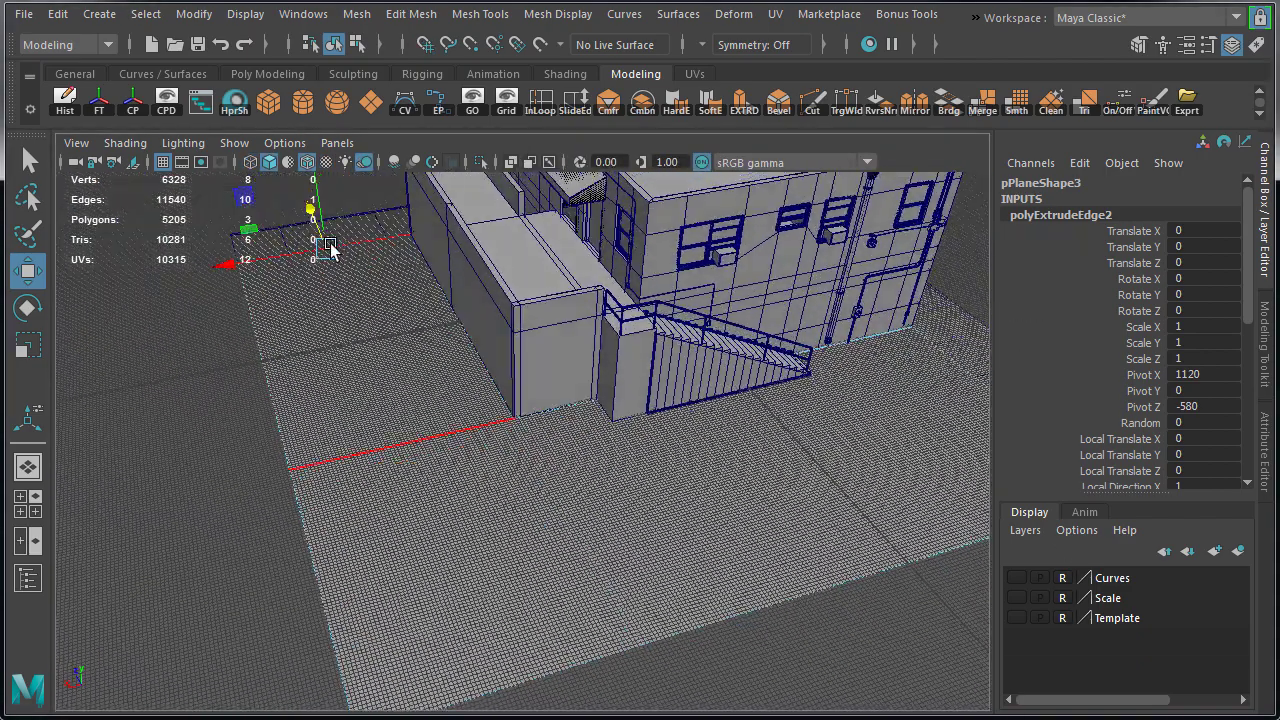
{"action": "left_click", "coordinate": [159, 165]}
{"action": "left_click_drag", "start_coordinate": [214, 423], "coordinate": [354, 463], "text": "alt"}
{"action": "right_click_drag", "start_coordinate": [354, 420], "coordinate": [451, 381]}
{"action": "left_click", "coordinate": [195, 480]}
{"action": "left_click_drag", "start_coordinate": [194, 511], "coordinate": [95, 480], "text": "alt"}
{"action": "left_click", "coordinate": [535, 575]}
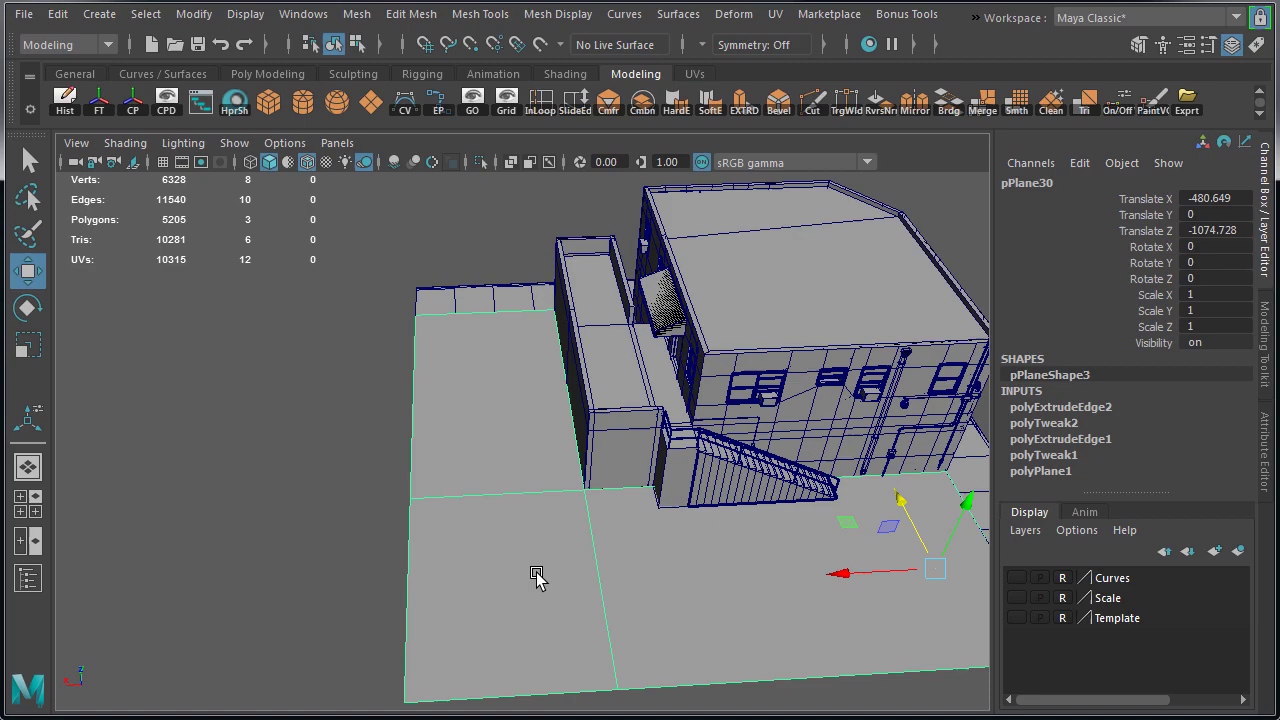
{"action": "left_click_drag", "start_coordinate": [535, 575], "coordinate": [480, 543], "text": "alt"}
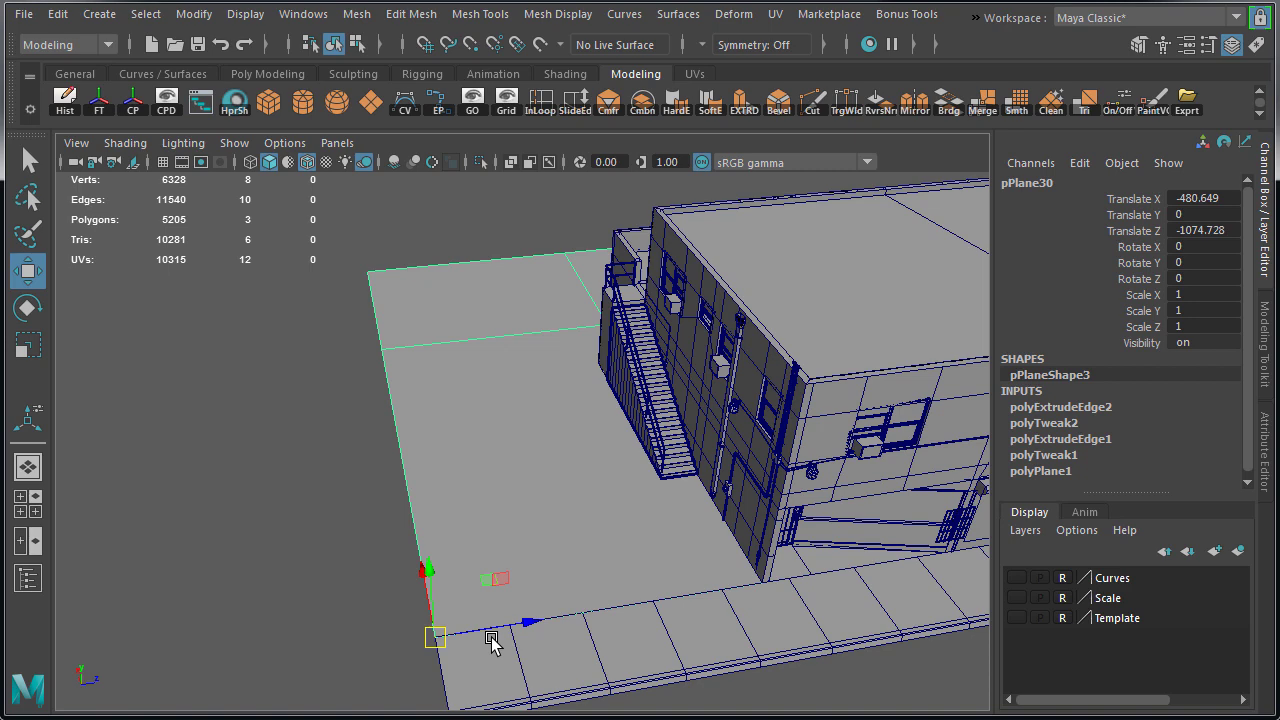
Delete the ground plane's construction history, freeze its transformations, and deselect it.
{"action": "left_click", "coordinate": [66, 104]}
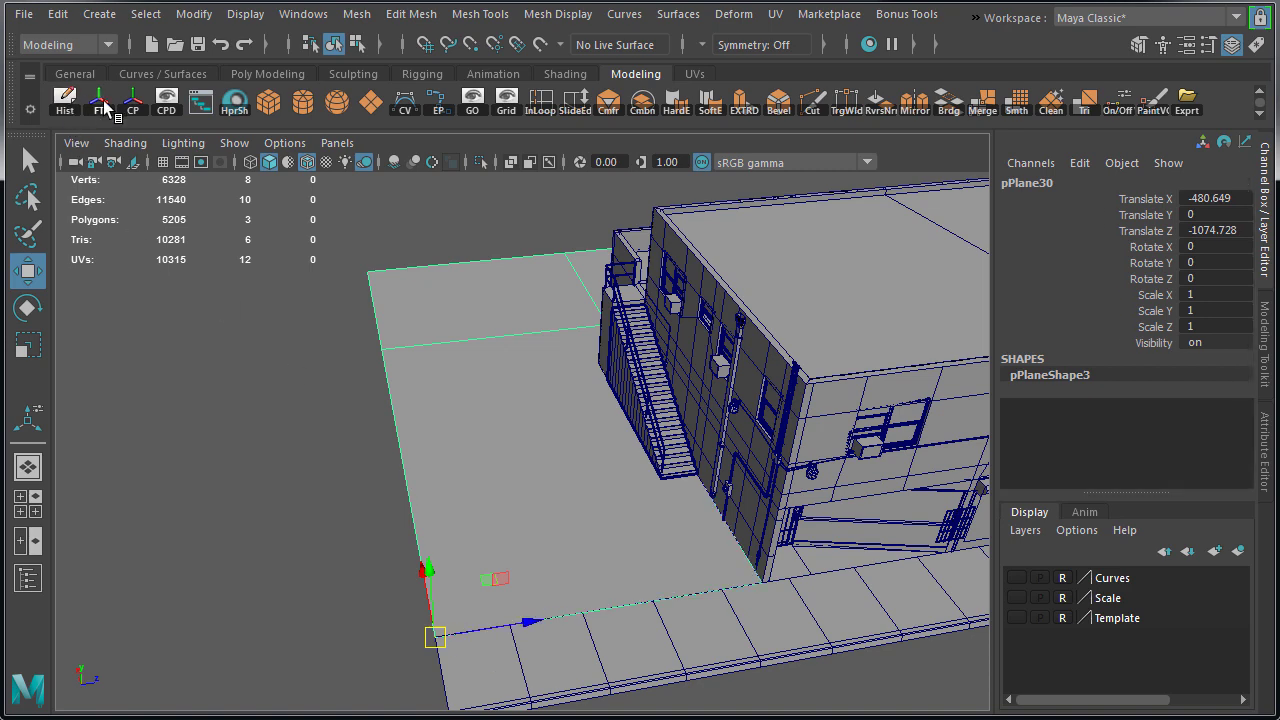
{"action": "left_click", "coordinate": [255, 453]}
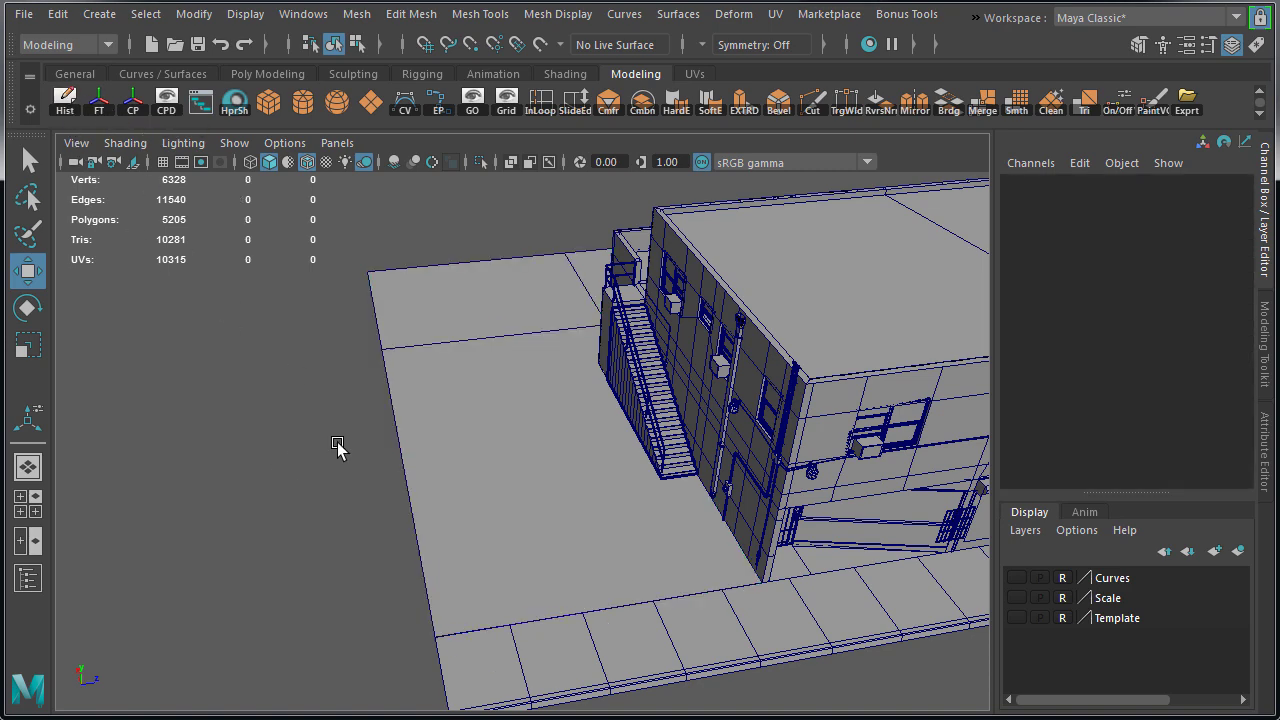
Delete the straight sidewalk segments along both street sides of the building, leaving the rounded corner piece.
{"action": "left_click_drag", "start_coordinate": [623, 470], "coordinate": [278, 510], "text": "alt"}
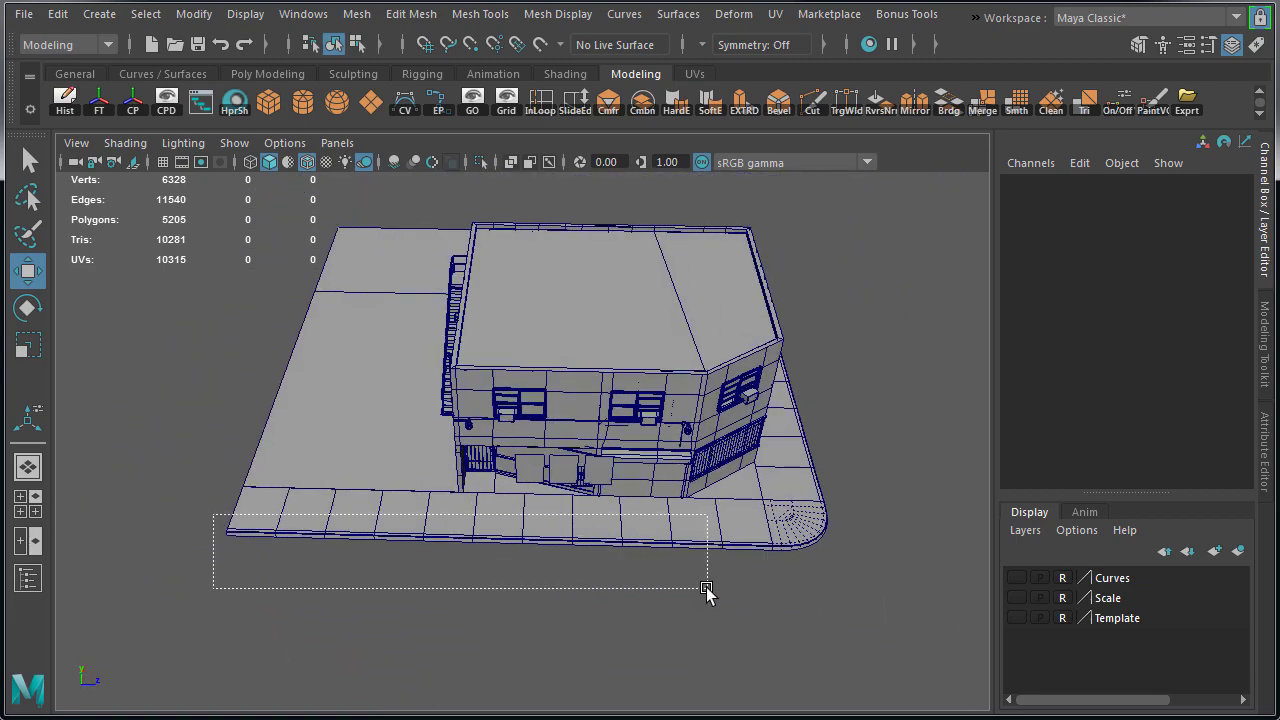
{"action": "left_click_drag", "start_coordinate": [706, 591], "coordinate": [706, 590]}
{"action": "key", "text": "Delete"}
{"action": "left_click_drag", "start_coordinate": [777, 523], "coordinate": [276, 535], "text": "alt"}
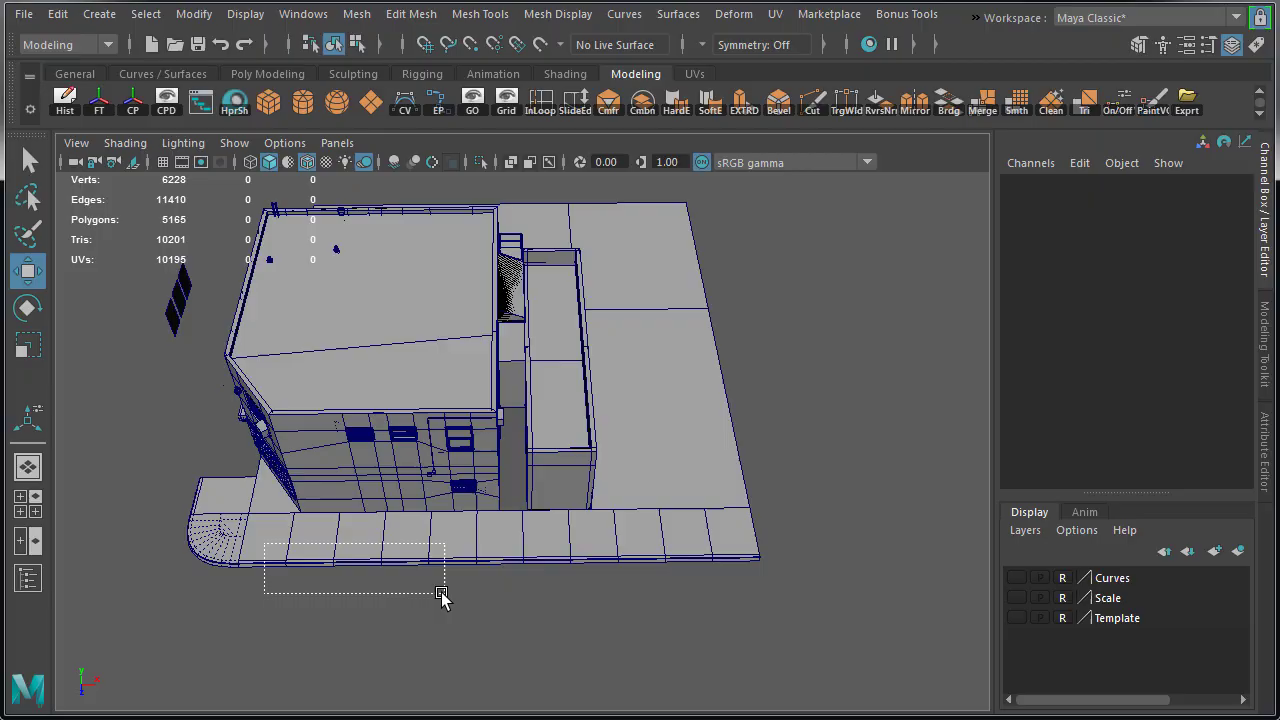
{"action": "key", "text": "Delete"}
{"action": "left_click_drag", "start_coordinate": [443, 596], "coordinate": [590, 567]}
Select all the building meshes, leaving out the corner sidewalk, the backside ground plane and the three loose panels.
{"action": "left_click_drag", "start_coordinate": [602, 627], "coordinate": [800, 540], "text": "alt"}
{"action": "right_click_drag", "start_coordinate": [810, 545], "coordinate": [414, 343], "text": "alt"}
{"action": "left_click_drag", "start_coordinate": [553, 403], "coordinate": [778, 504]}
{"action": "left_click_drag", "start_coordinate": [814, 543], "coordinate": [437, 523], "text": "alt"}
{"action": "right_click_drag", "start_coordinate": [437, 523], "coordinate": [707, 637], "text": "alt"}
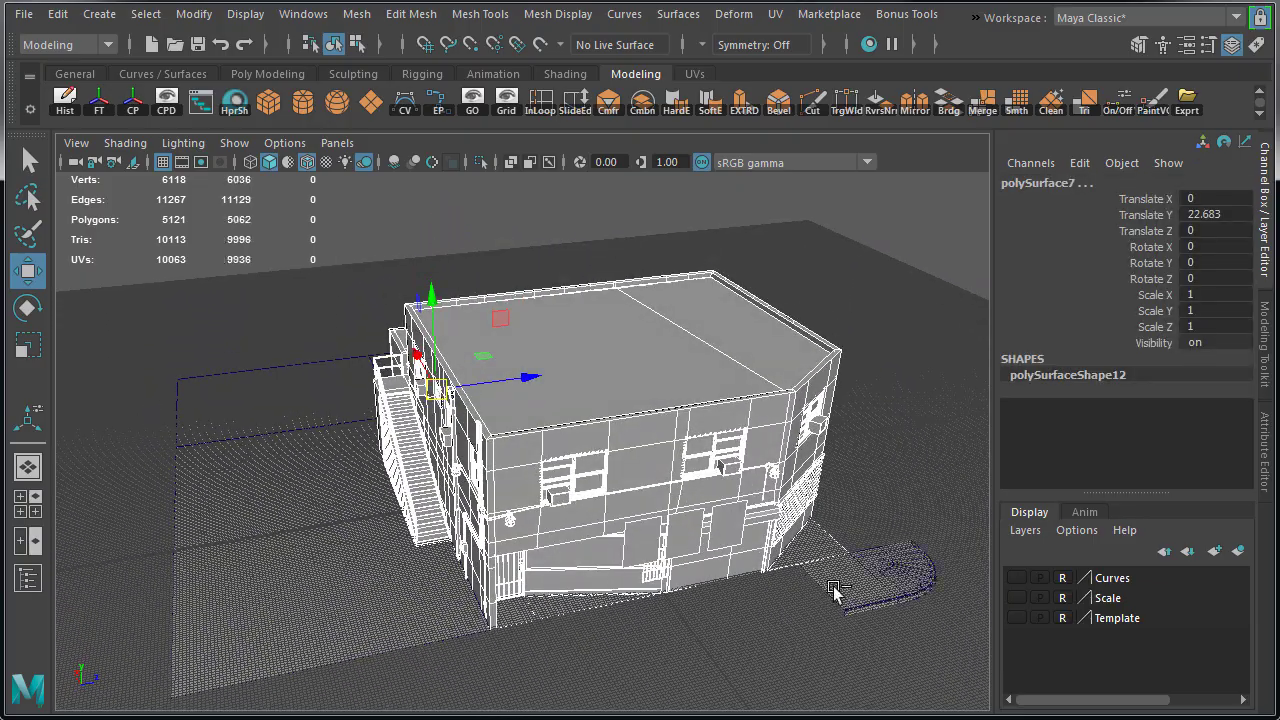
{"action": "left_click_drag", "start_coordinate": [835, 592], "coordinate": [491, 563], "text": "alt"}
{"action": "right_click_drag", "start_coordinate": [491, 563], "coordinate": [565, 567], "text": "alt"}
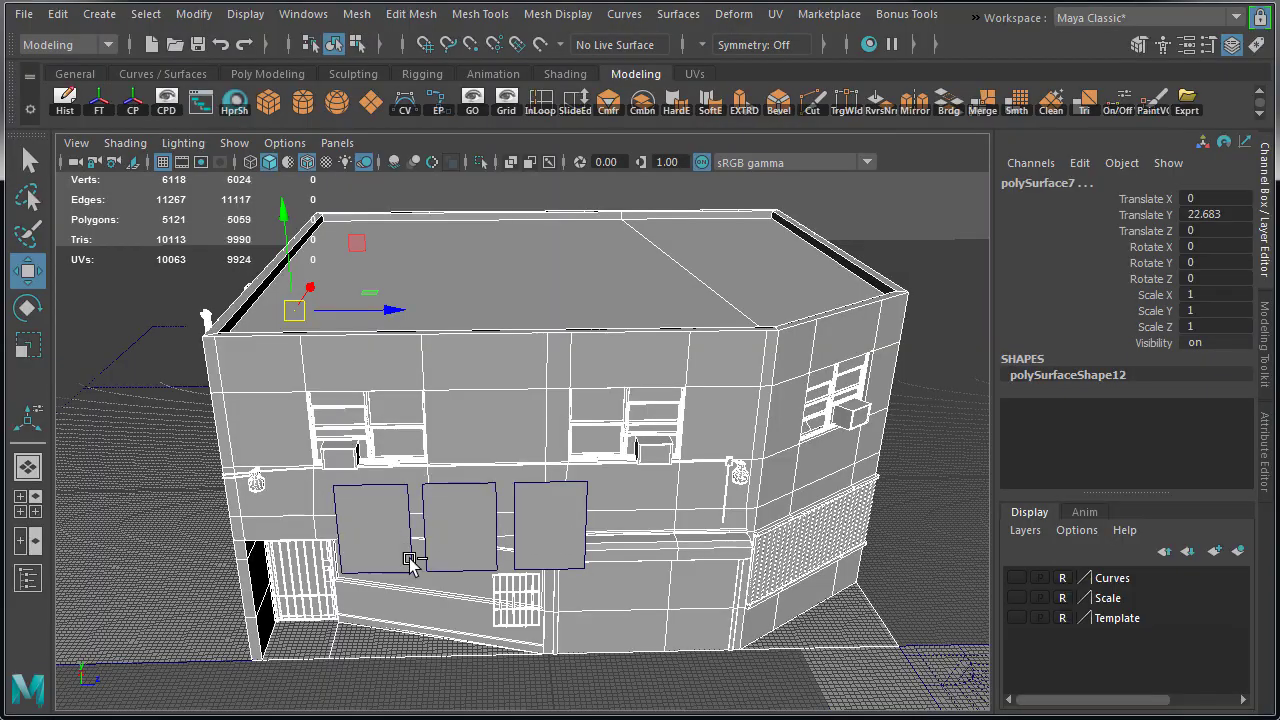
{"action": "left_click_drag", "start_coordinate": [615, 650], "coordinate": [684, 596], "text": "alt"}
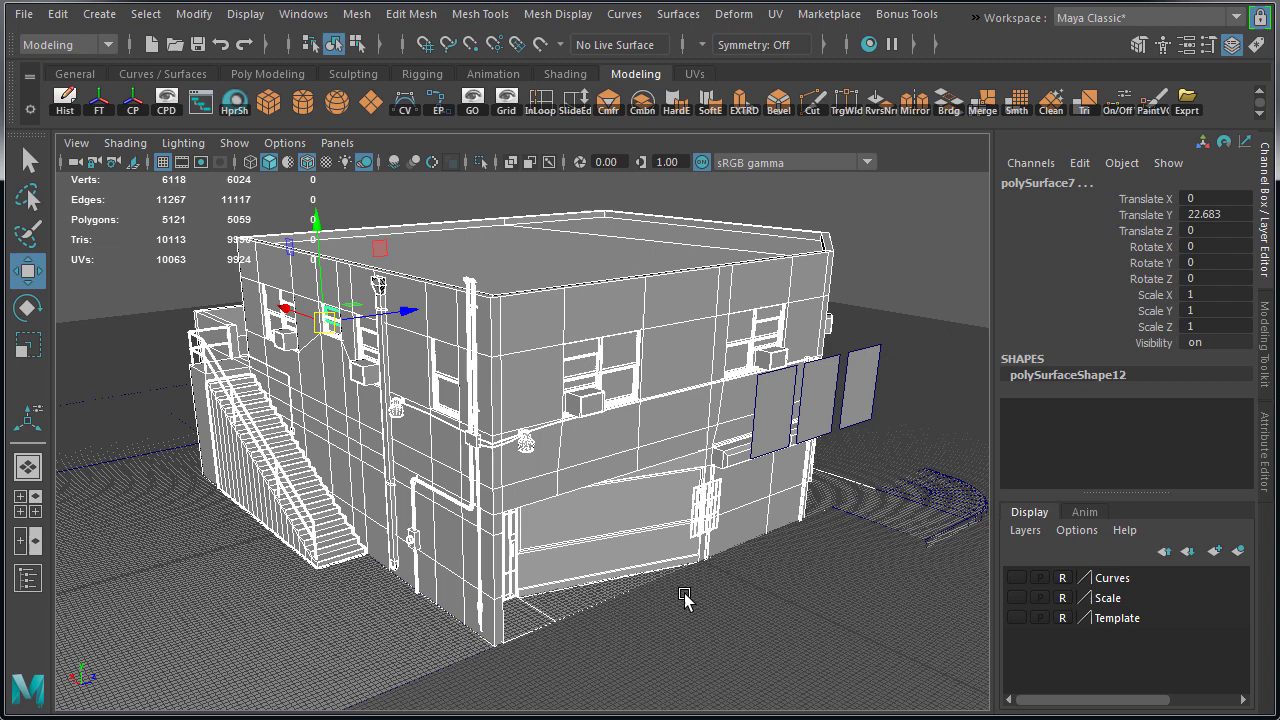
Export the selected building as FBX to the ExportedMeshes folder, overwriting MiamiCornerStore.fbx.
{"action": "left_click", "coordinate": [1185, 104]}
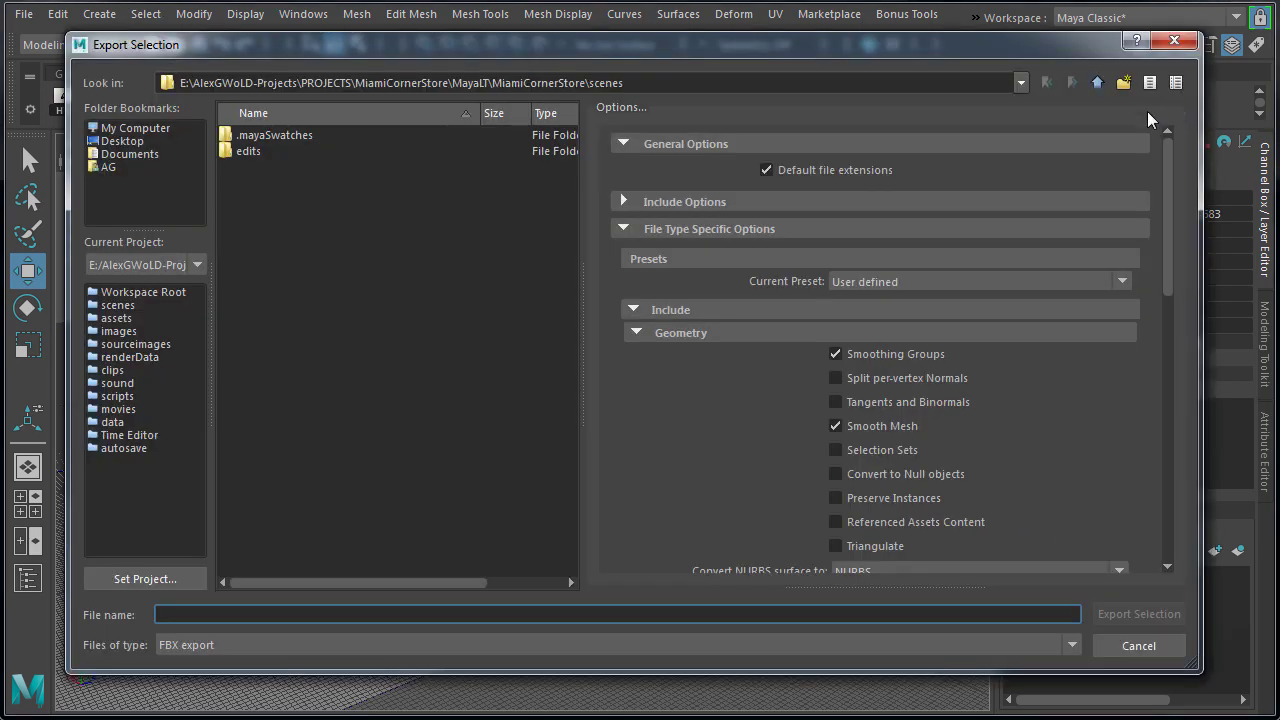
{"action": "left_click", "coordinate": [387, 366]}
{"action": "key", "text": "BackSpace"}
{"action": "double_click", "coordinate": [305, 213]}
{"action": "double_click", "coordinate": [319, 138]}
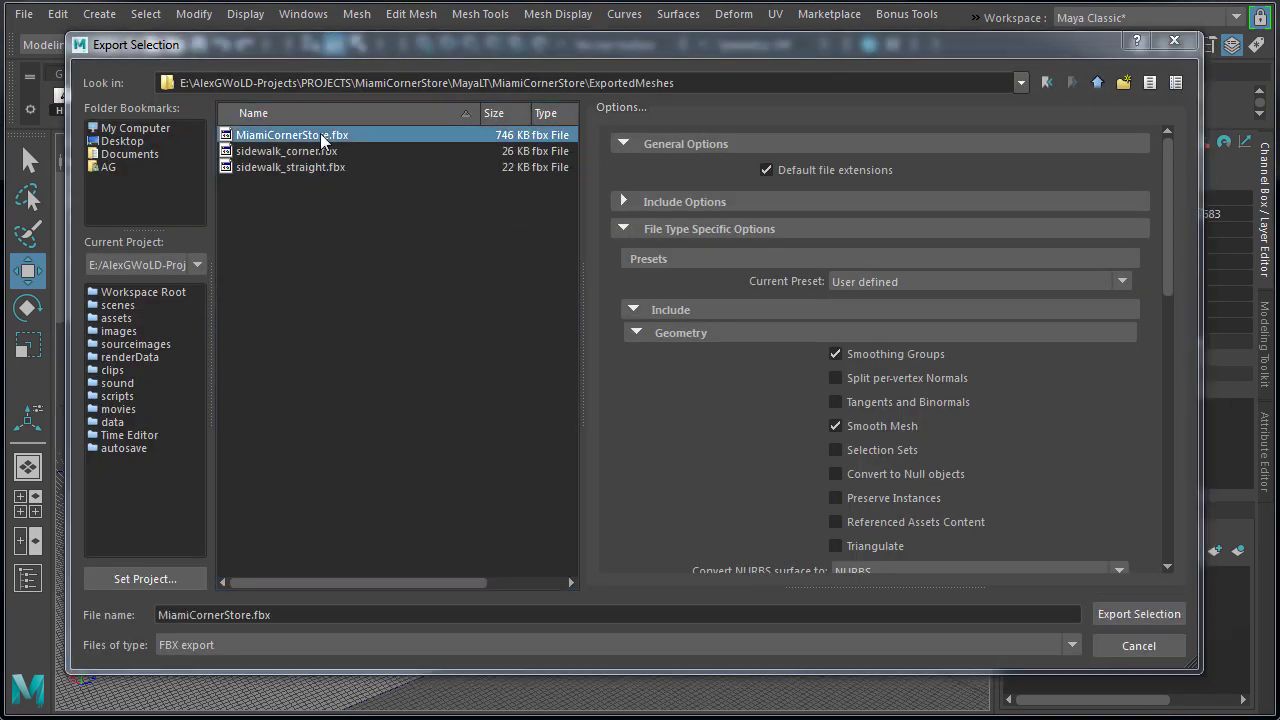
{"action": "left_click", "coordinate": [600, 388]}
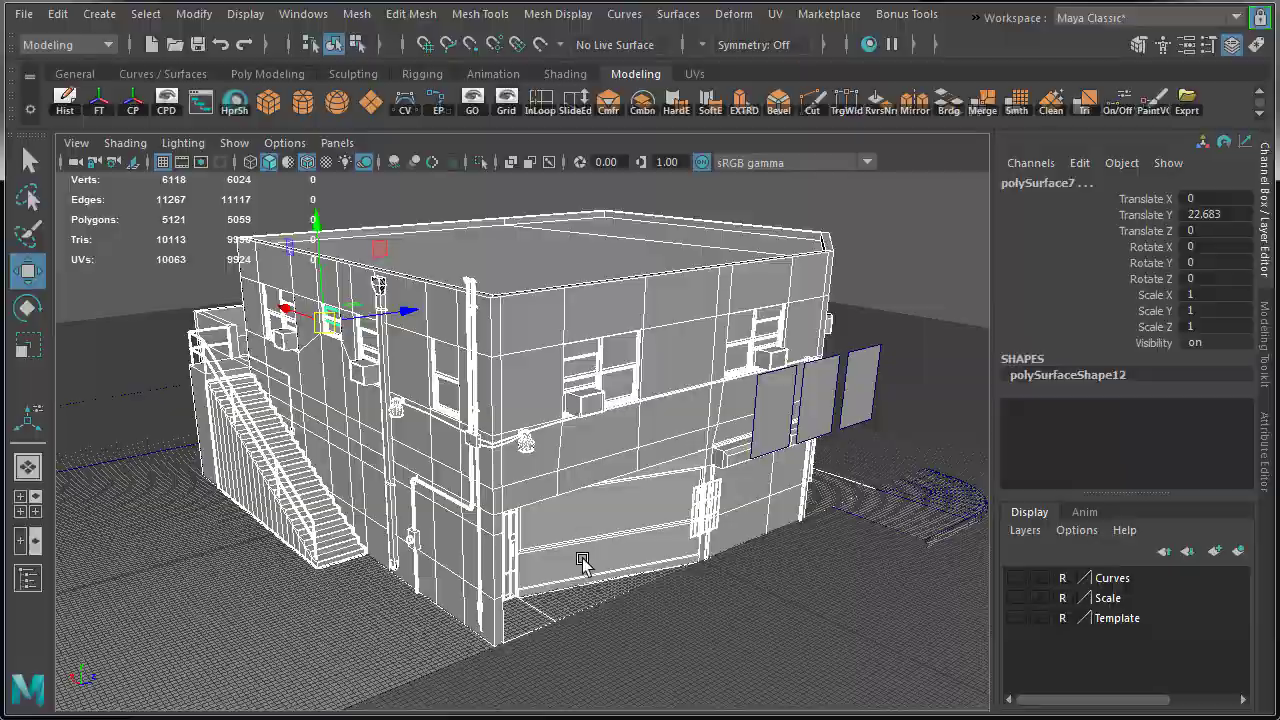
Isolate the backside ground plane and export it as the FBX file backside_lot in the ExportedMeshes folder.
{"action": "left_click_drag", "start_coordinate": [549, 602], "coordinate": [708, 561], "text": "alt"}
{"action": "left_click", "coordinate": [460, 560]}
{"action": "left_click_drag", "start_coordinate": [540, 315], "coordinate": [731, 363], "text": "alt"}
{"action": "right_click_drag", "start_coordinate": [515, 405], "coordinate": [583, 401], "text": "alt"}
{"action": "left_click_drag", "start_coordinate": [583, 404], "coordinate": [460, 467], "text": "alt"}
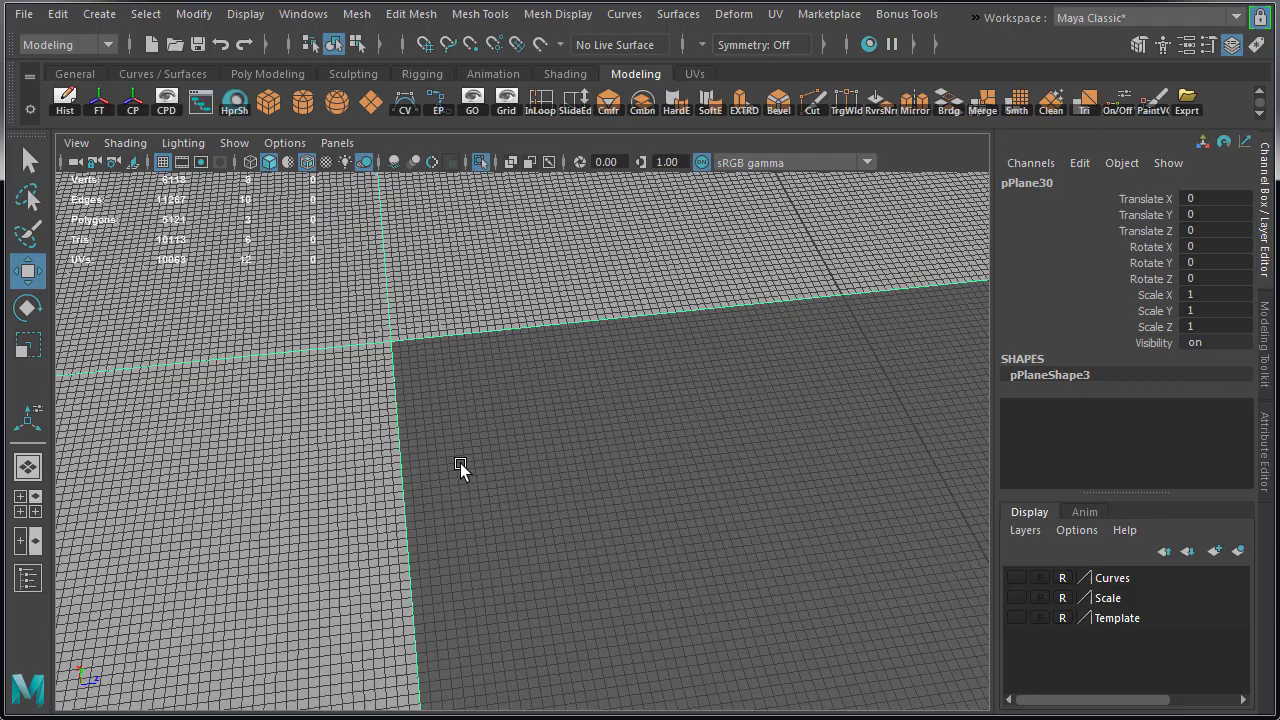
{"action": "scroll", "coordinate": [460, 467], "scroll_direction": "down", "scroll_amount": 6}
{"action": "middle_click_drag", "start_coordinate": [523, 474], "coordinate": [434, 434], "text": "alt"}
{"action": "left_click_drag", "start_coordinate": [434, 434], "coordinate": [398, 440], "text": "alt"}
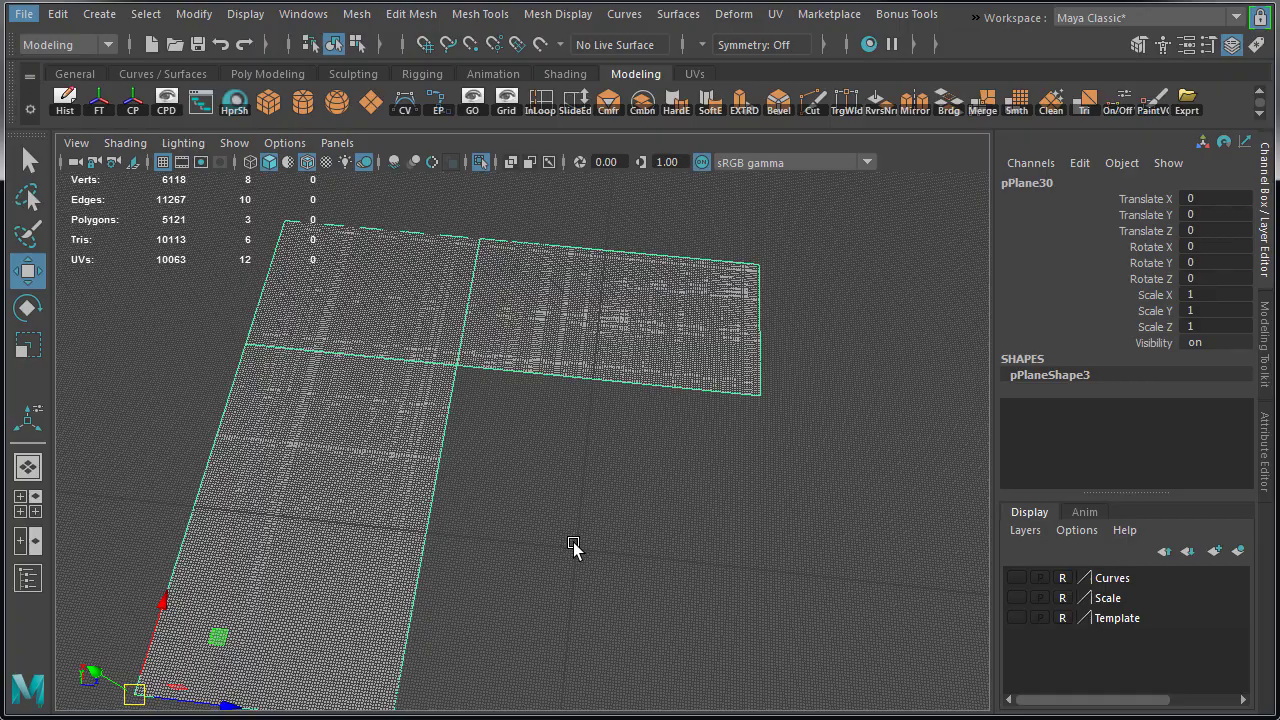
{"action": "left_click_drag", "start_coordinate": [476, 527], "coordinate": [420, 460], "text": "alt"}
{"action": "left_click", "coordinate": [1184, 102]}
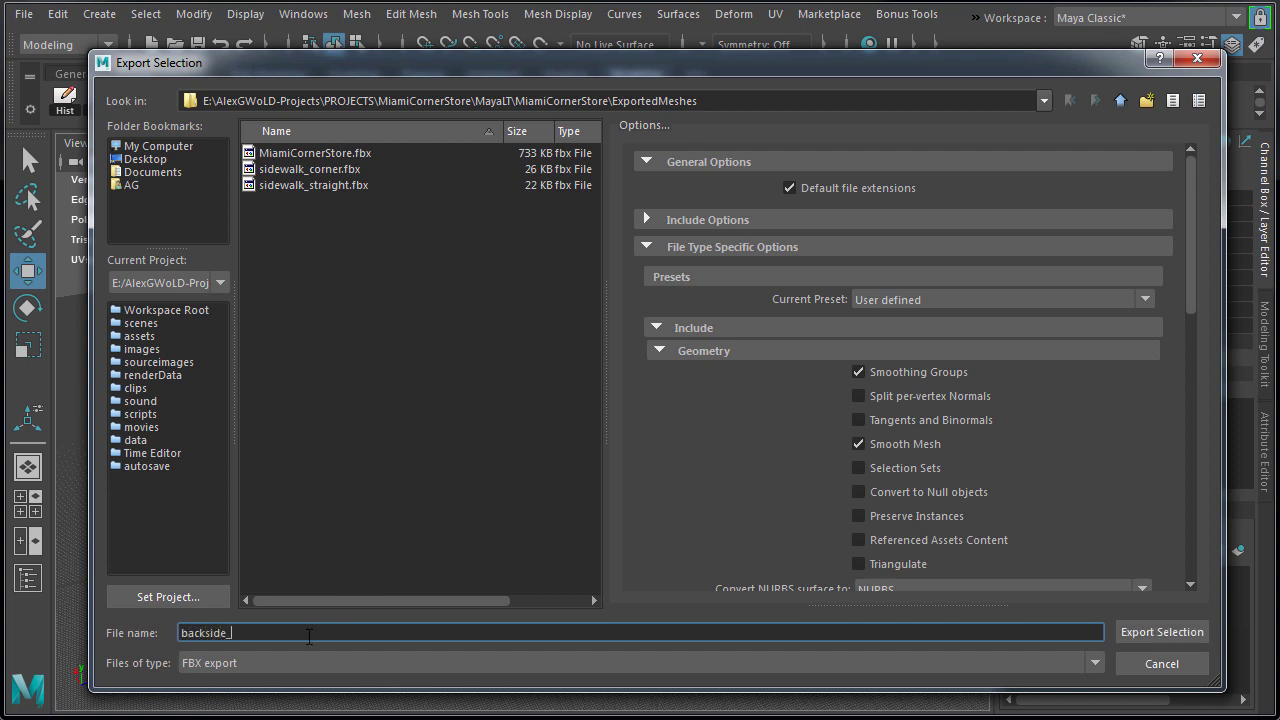
{"action": "left_click", "coordinate": [1146, 632]}
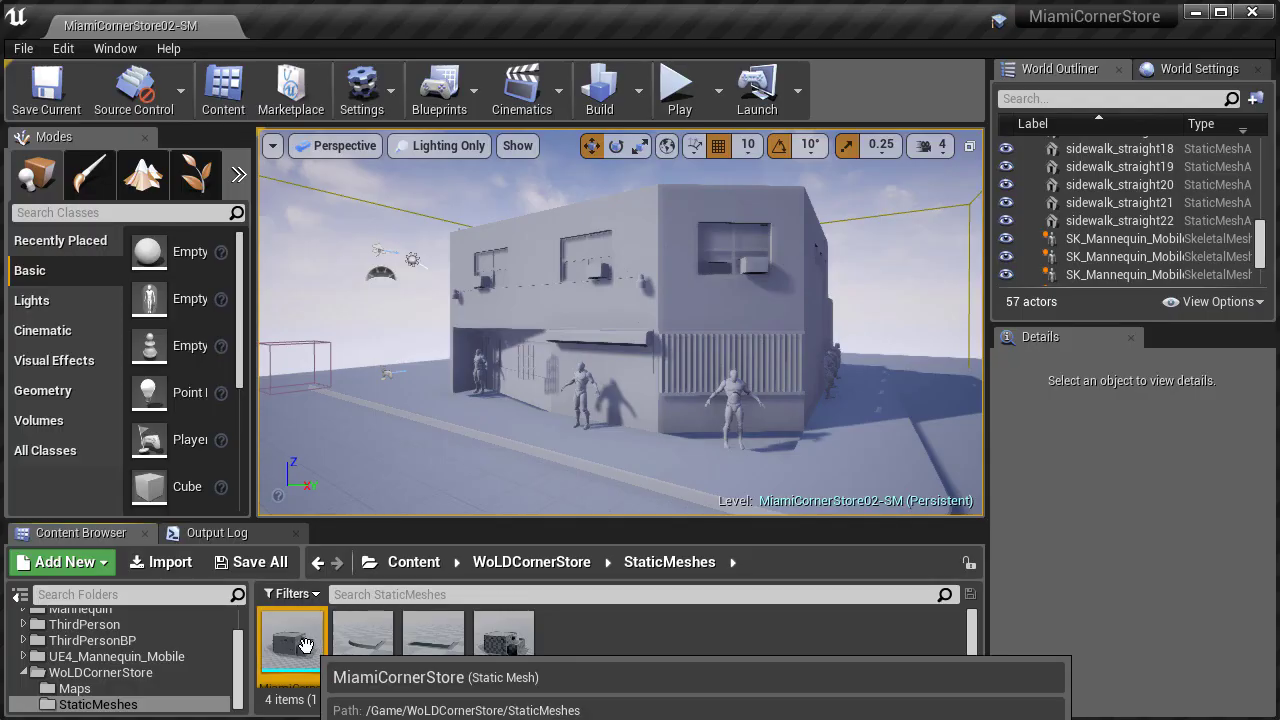
Switch to Unreal Editor and reimport the MiamiCornerStore static mesh.
{"action": "right_click", "coordinate": [290, 640]}
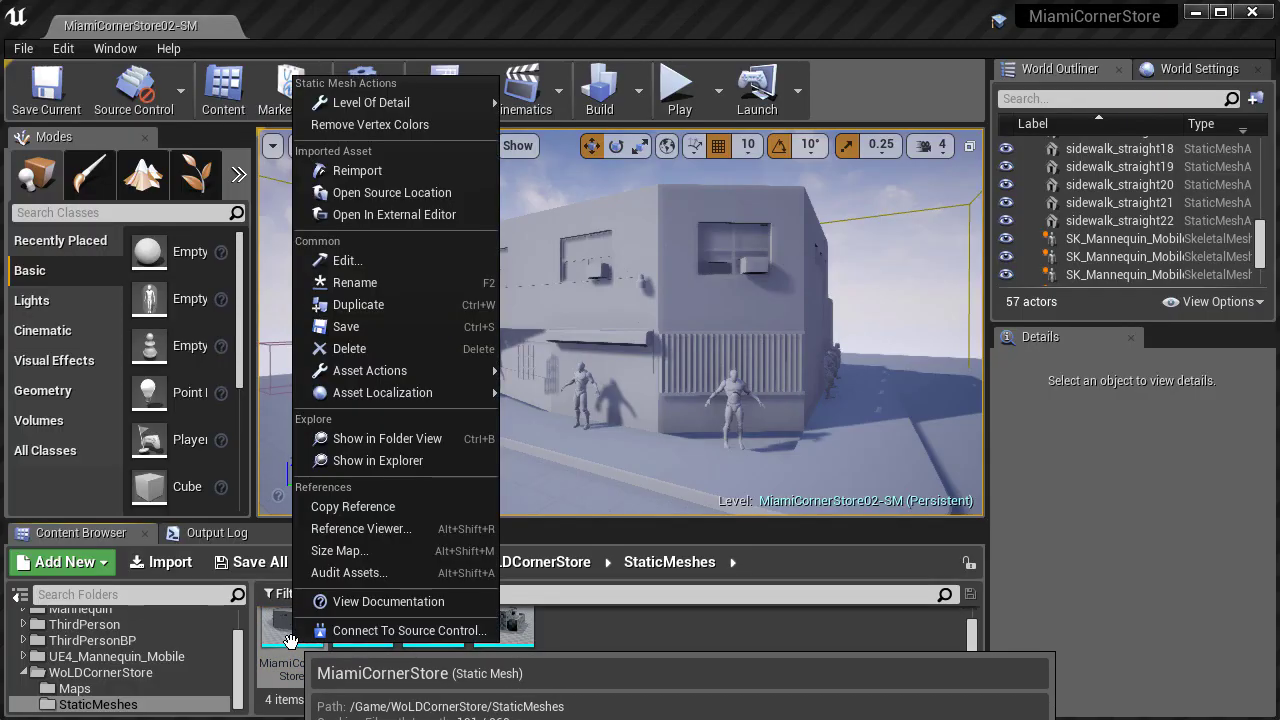
{"action": "left_click", "coordinate": [385, 170]}
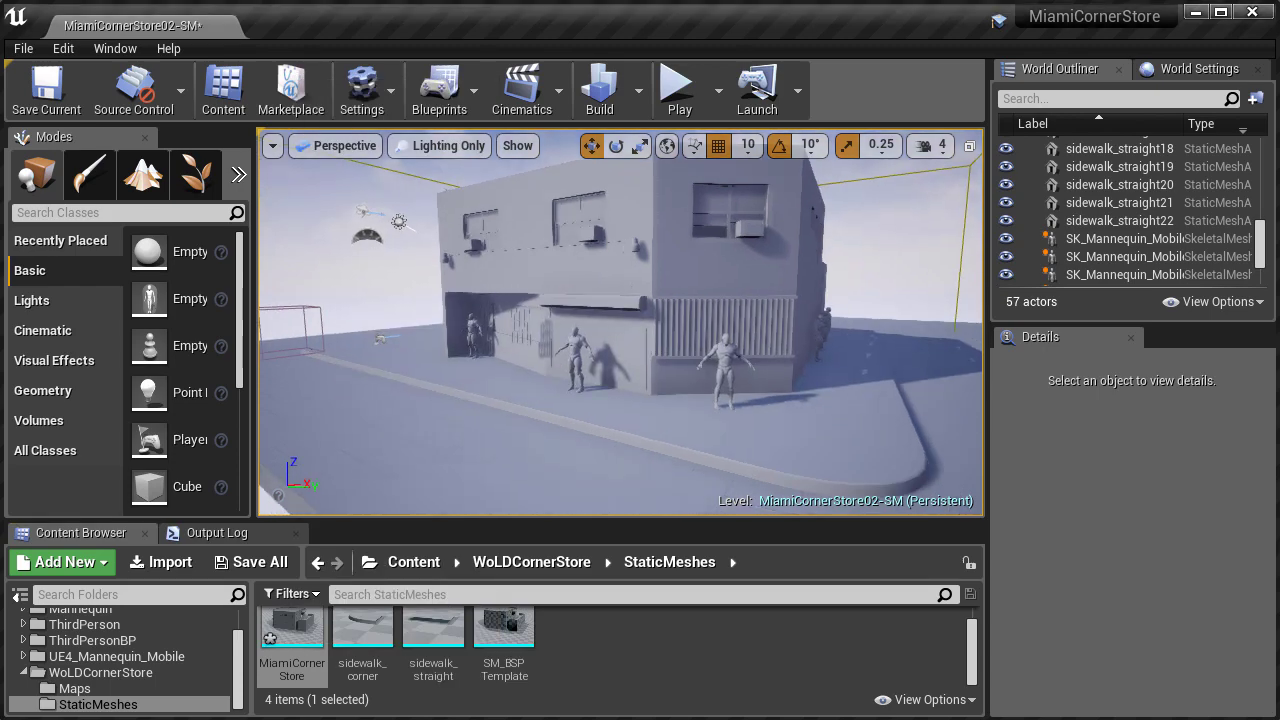
Examine the reimported store and the sidewalk near the staircase side in a full-screen viewport.
{"action": "key", "text": "F11"}
{"action": "right_click_drag", "start_coordinate": [686, 446], "coordinate": [800, 540]}
{"action": "key", "text": "w"}
{"action": "key", "text": "d"}
{"action": "right_click_drag", "start_coordinate": [790, 458], "coordinate": [590, 458]}
{"action": "key", "text": "a"}
{"action": "mouse_move", "coordinate": [650, 409]}
{"action": "right_mouse_down"}
{"action": "mouse_move", "coordinate": [940, 290]}
{"action": "mouse_move", "coordinate": [960, 330]}
{"action": "mouse_move", "coordinate": [930, 380]}
{"action": "mouse_move", "coordinate": [650, 409]}
{"action": "mouse_move", "coordinate": [668, 409]}
{"action": "right_mouse_up"}
{"action": "key", "text": "w"}
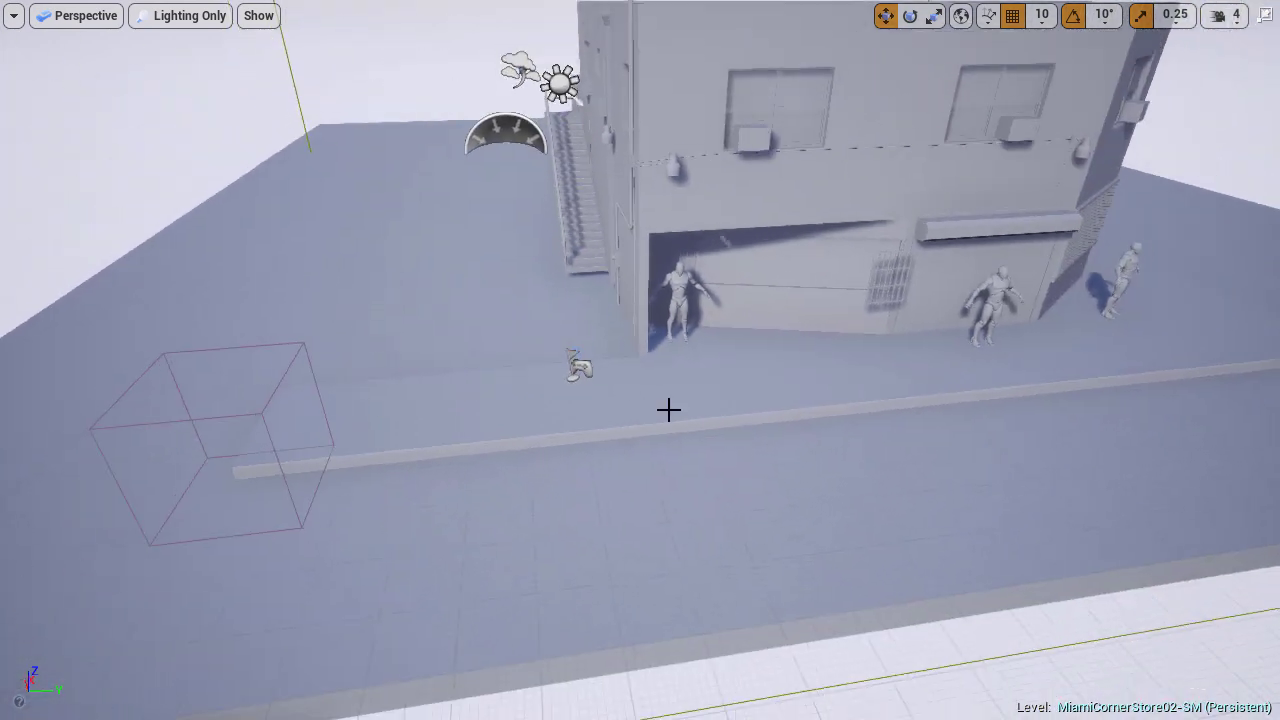
{"action": "key", "text": "F11"}
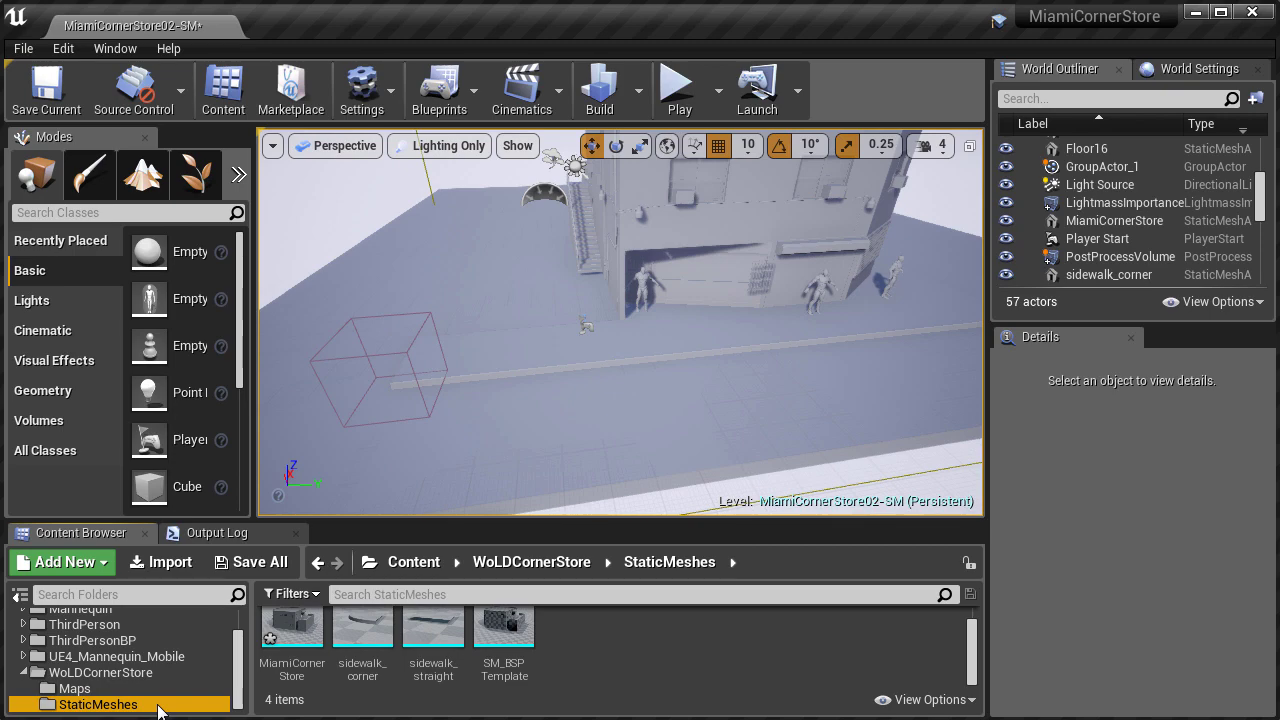
Import backside_lot.fbx into the StaticMeshes folder using Import All.
{"action": "left_click", "coordinate": [163, 562]}
{"action": "double_click", "coordinate": [316, 143]}
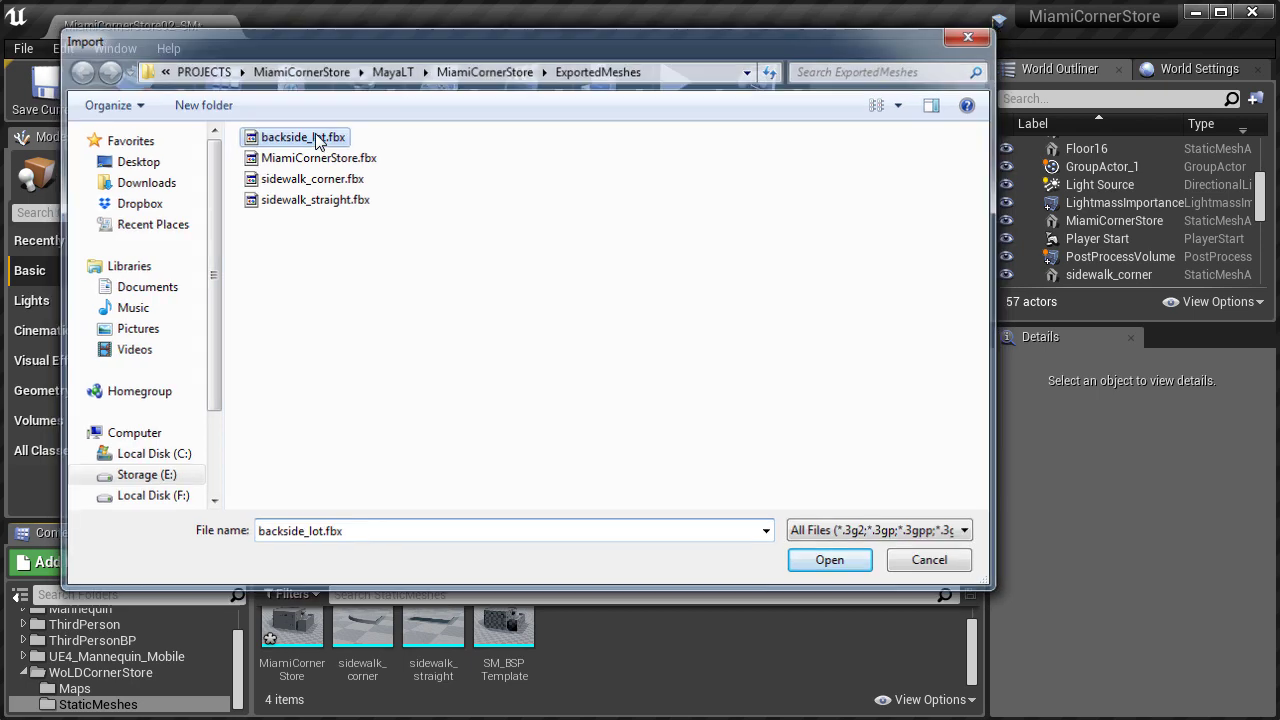
{"action": "left_click_drag", "start_coordinate": [848, 190], "coordinate": [849, 383]}
{"action": "left_click_drag", "start_coordinate": [693, 11], "coordinate": [699, 0]}
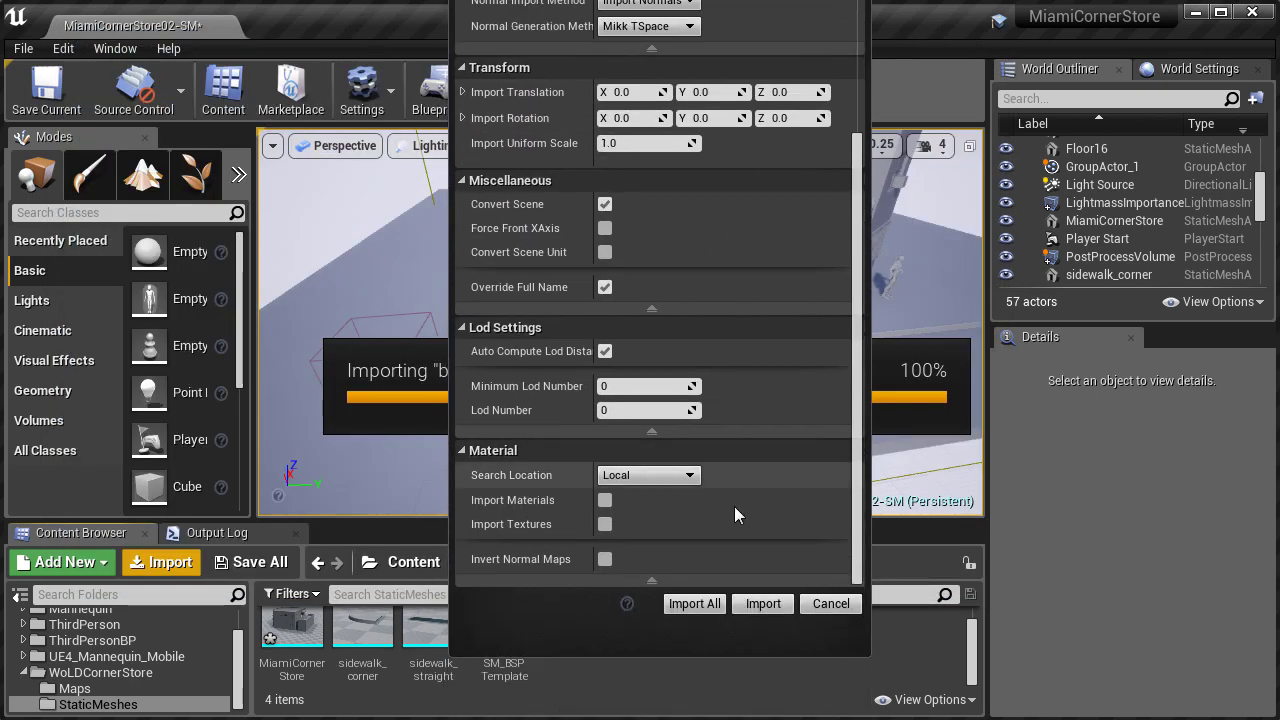
{"action": "left_click", "coordinate": [711, 605]}
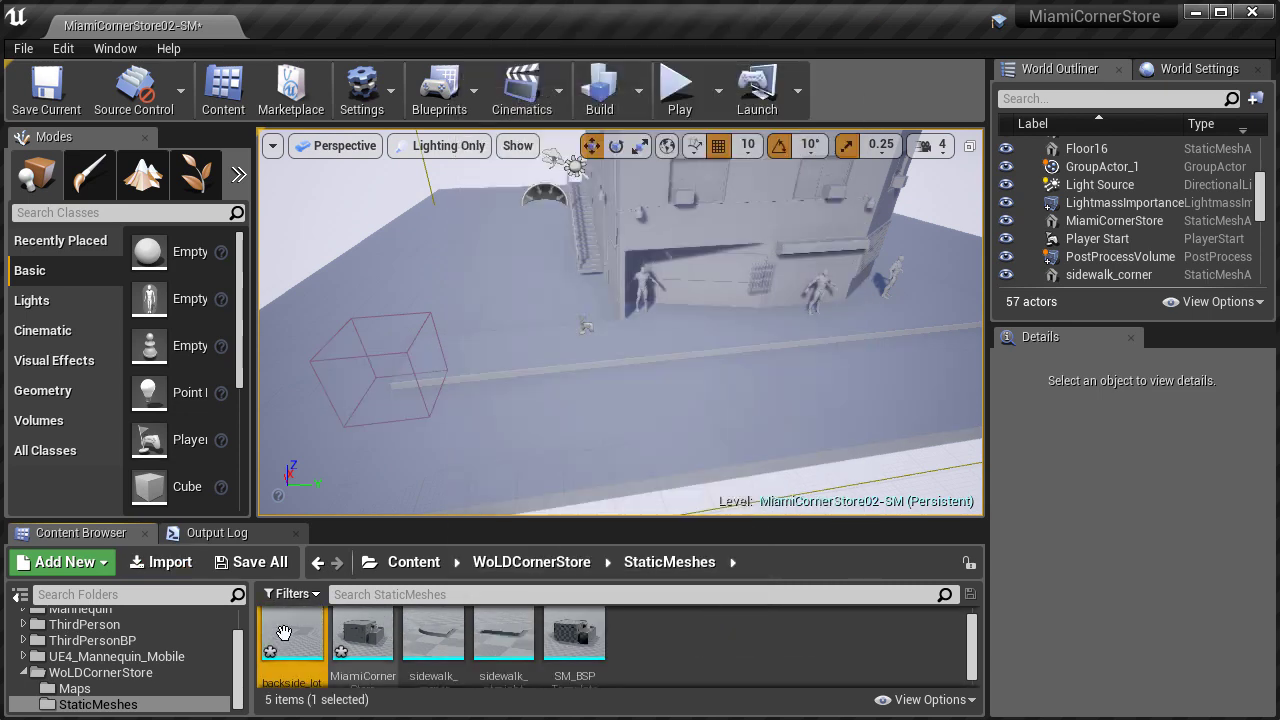
Place the backside_lot mesh in the level and move it along its axes to line up with the building and sidewalk.
{"action": "left_click_drag", "start_coordinate": [300, 634], "coordinate": [677, 270]}
{"action": "key", "text": "F11"}
{"action": "left_click_drag", "start_coordinate": [742, 222], "coordinate": [746, 274]}
{"action": "right_click_drag", "start_coordinate": [746, 274], "coordinate": [512, 246]}
{"action": "left_click_drag", "start_coordinate": [512, 246], "coordinate": [470, 243]}
{"action": "left_click_drag", "start_coordinate": [728, 184], "coordinate": [728, 171]}
{"action": "right_click_drag", "start_coordinate": [826, 223], "coordinate": [700, 223]}
{"action": "left_click_drag", "start_coordinate": [1125, 265], "coordinate": [1268, 280]}
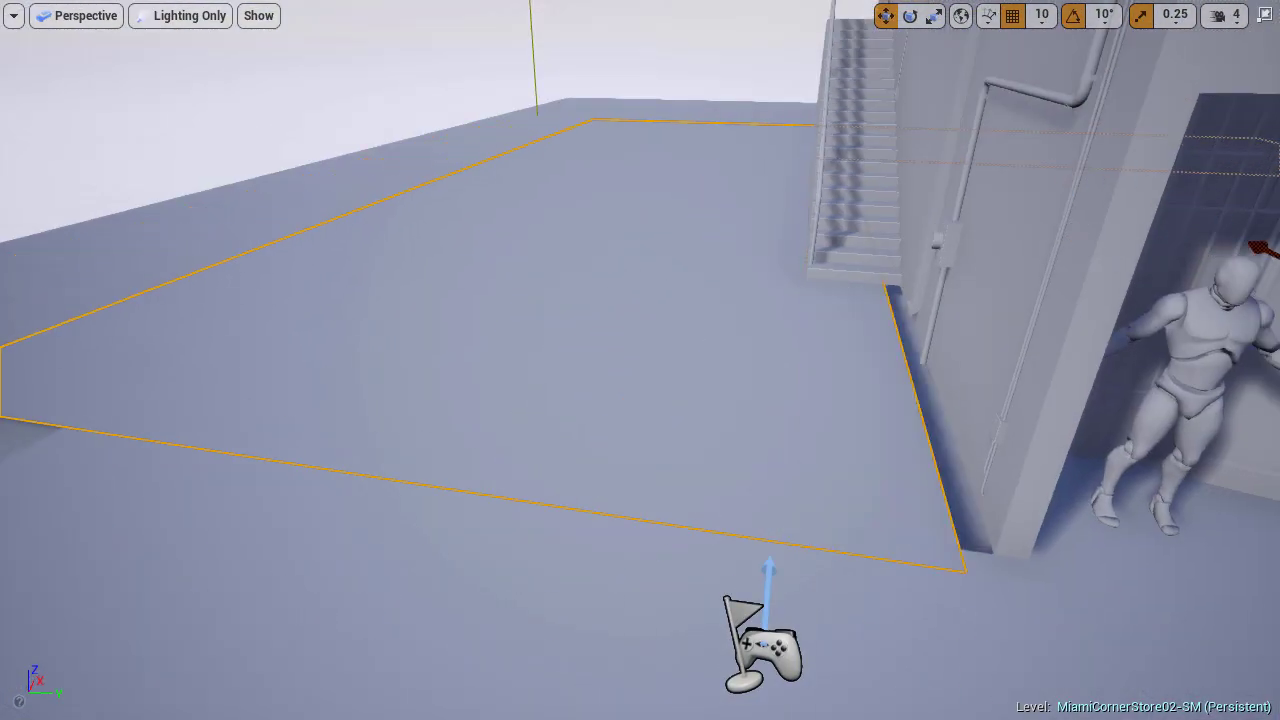
{"action": "right_click_drag", "start_coordinate": [866, 212], "coordinate": [1000, 212]}
{"action": "left_click_drag", "start_coordinate": [686, 156], "coordinate": [670, 153]}
{"action": "right_click_drag", "start_coordinate": [670, 153], "coordinate": [480, 153]}
{"action": "left_click_drag", "start_coordinate": [1131, 200], "coordinate": [1220, 205]}
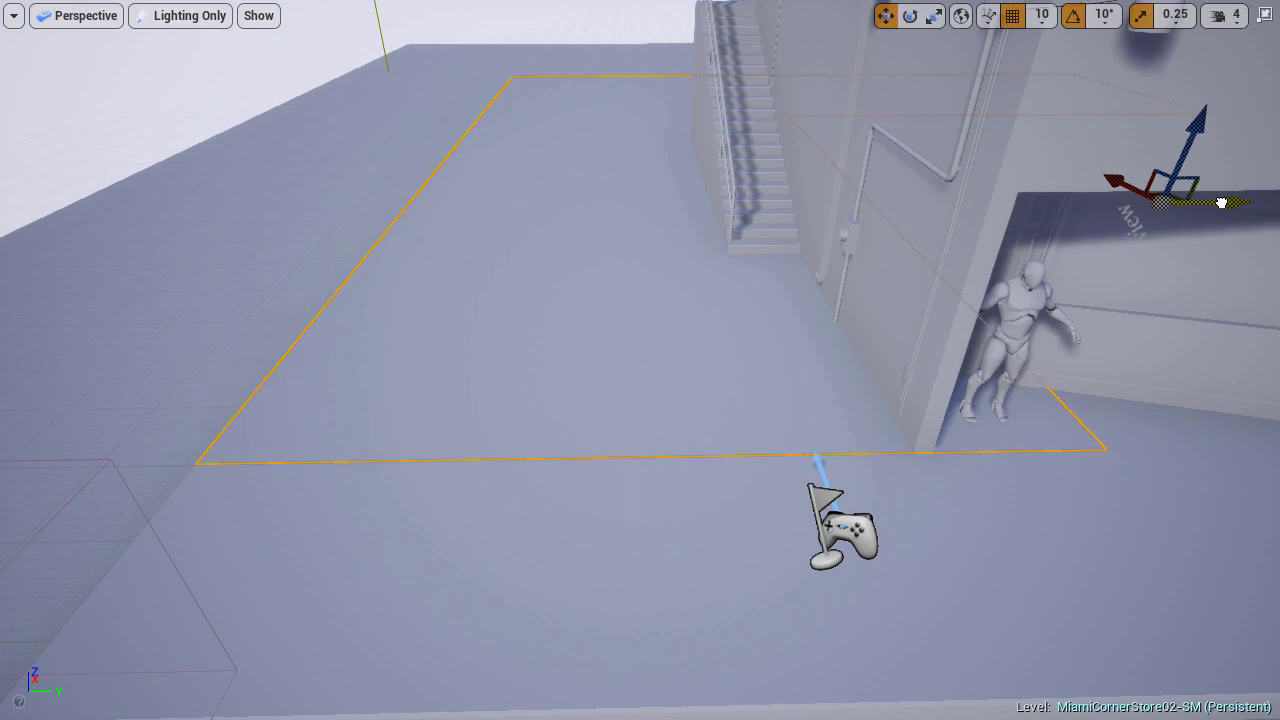
{"action": "key", "text": "Escape"}
Delete the surplus straight sidewalk piece that extends past the lot at the far end of the back-side street.
{"action": "right_click_drag", "start_coordinate": [1220, 205], "coordinate": [1150, 205]}
{"action": "right_click_drag", "start_coordinate": [640, 360], "coordinate": [480, 355]}
{"action": "right_click_drag", "start_coordinate": [840, 230], "coordinate": [903, 380]}
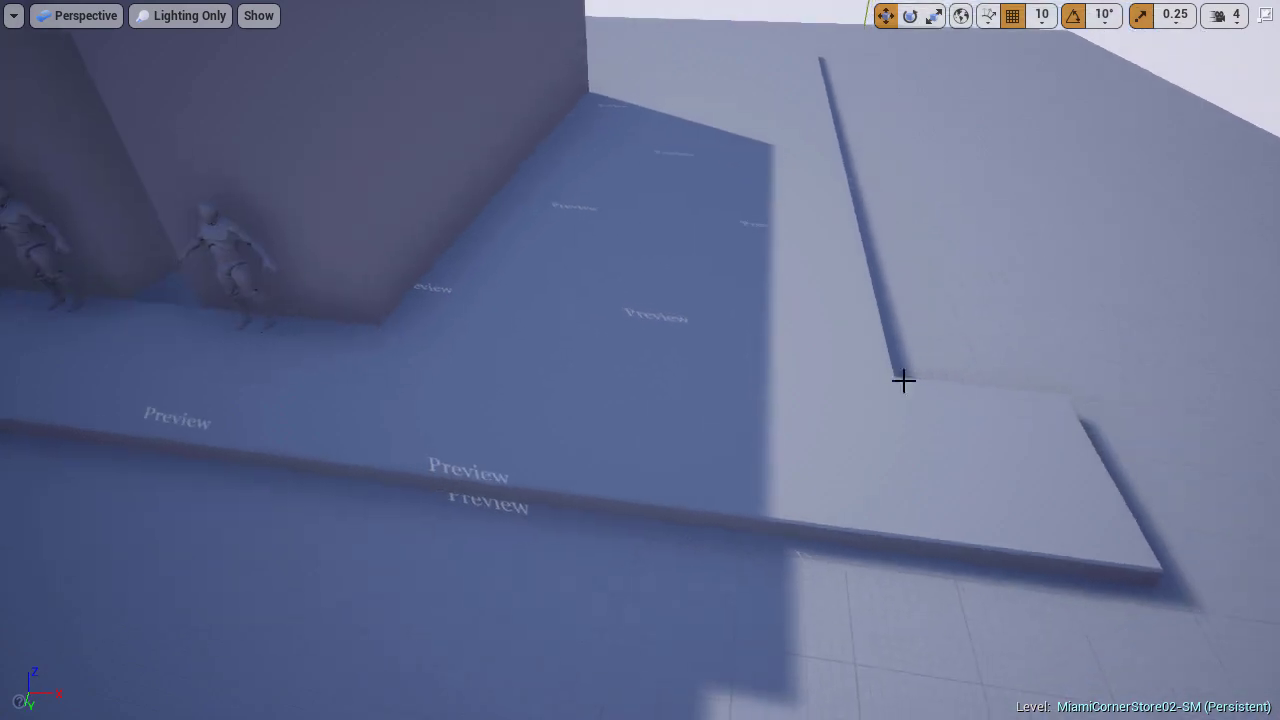
{"action": "left_click", "coordinate": [960, 434]}
{"action": "key", "text": "Delete"}
Duplicate the outermost straight sidewalk piece on the staircase side and place the copy at its outer end.
{"action": "right_click_drag", "start_coordinate": [443, 240], "coordinate": [479, 476]}
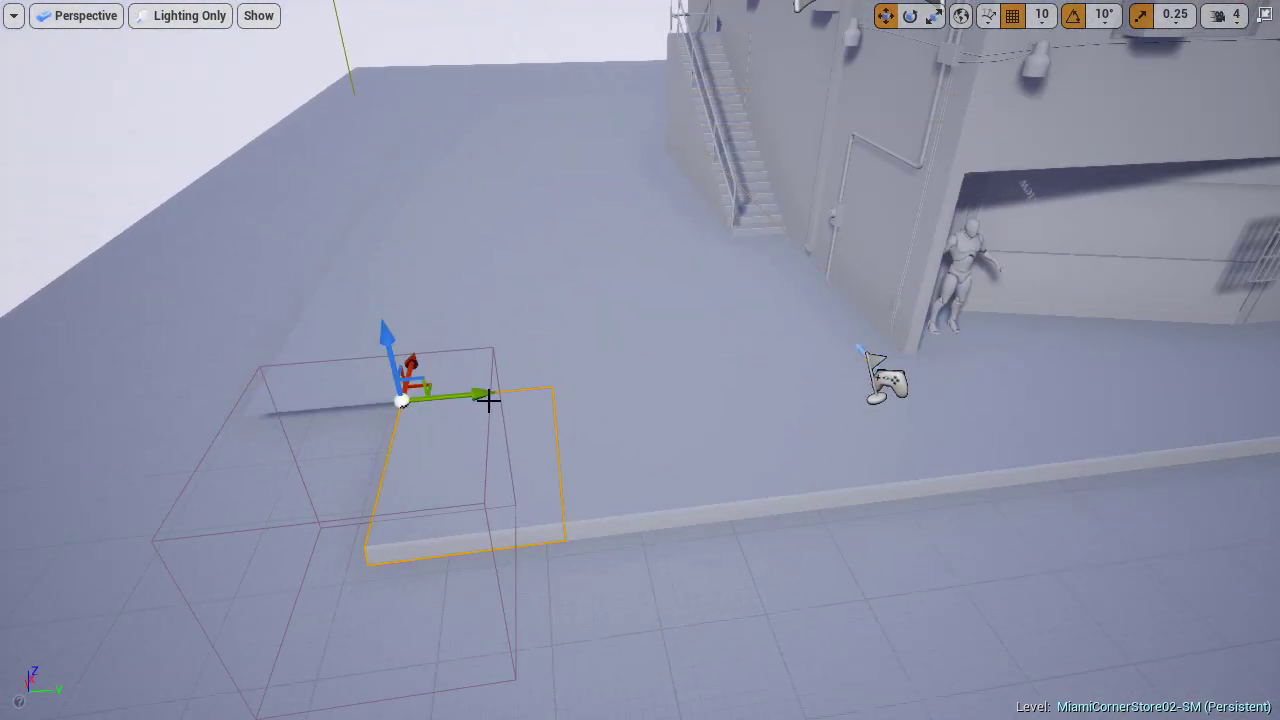
{"action": "left_click_drag", "start_coordinate": [487, 399], "coordinate": [312, 405]}
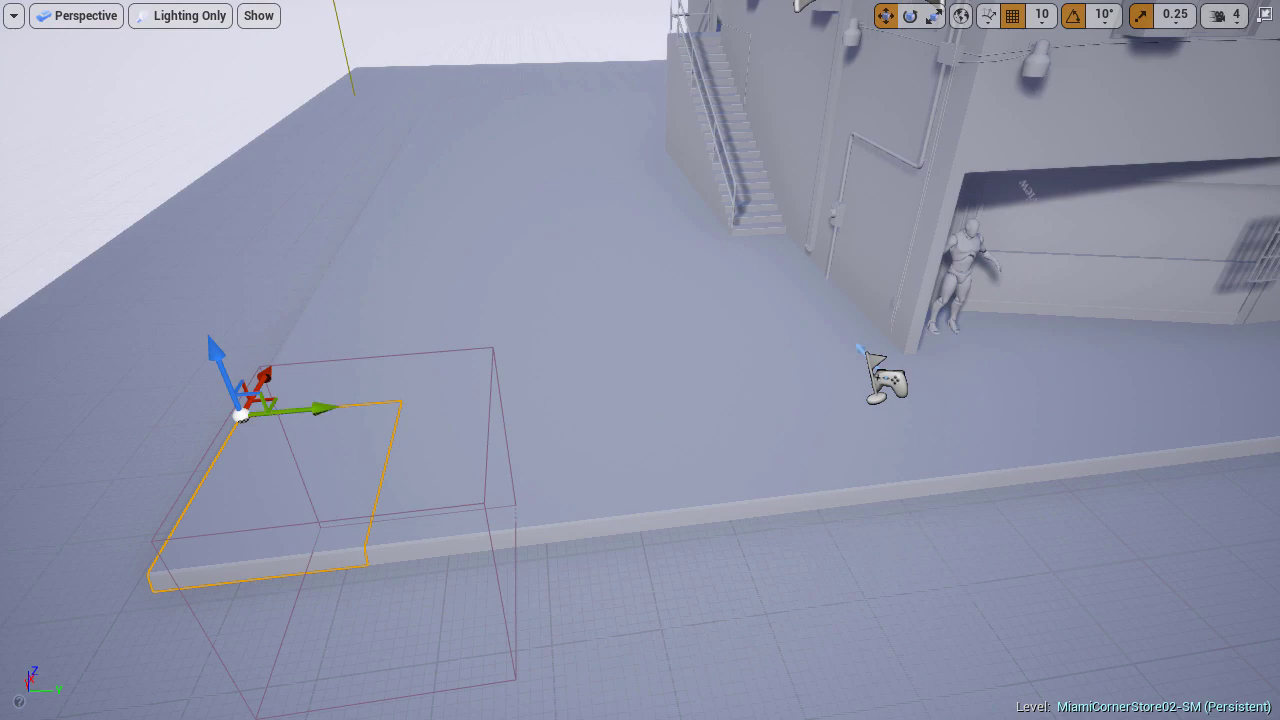
{"action": "right_click_drag", "start_coordinate": [640, 360], "coordinate": [640, 332]}
Set the viewport to Lit shading and save all modified levels and assets.
{"action": "right_click_drag", "start_coordinate": [312, 385], "coordinate": [1060, 292]}
{"action": "key", "text": "alt+4"}
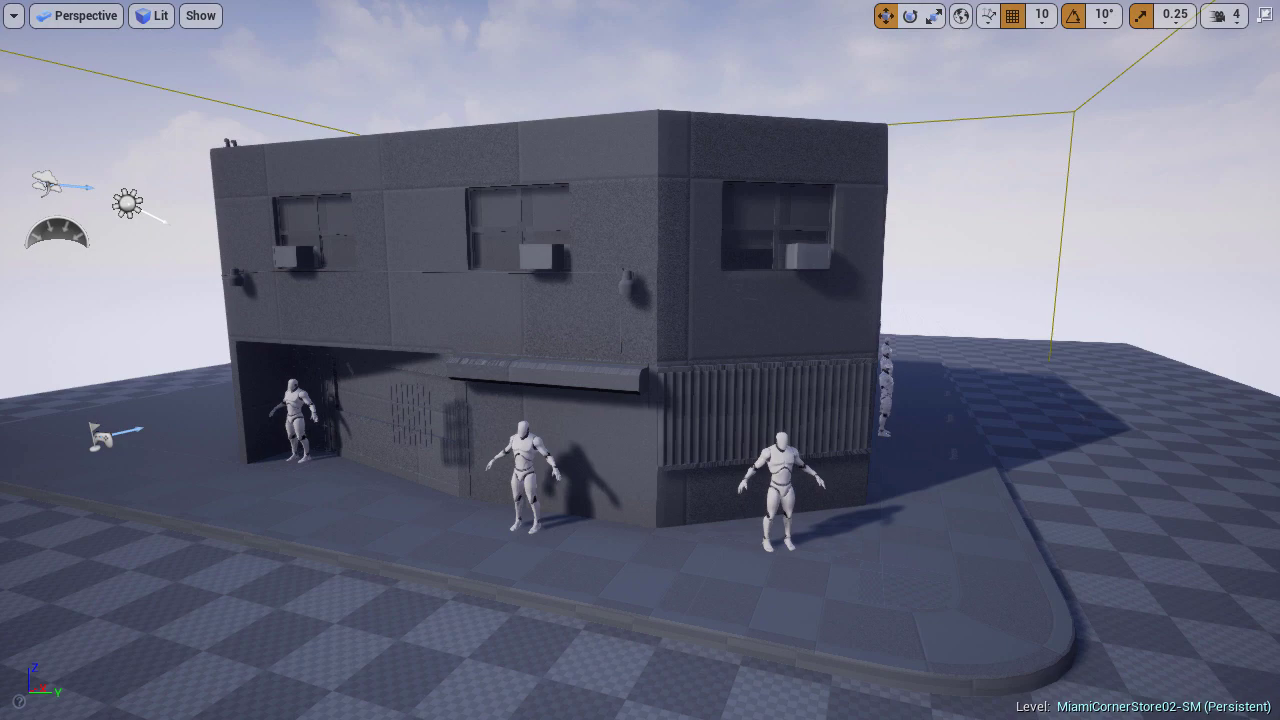
{"action": "key", "text": "F11"}
{"action": "left_click", "coordinate": [22, 49]}
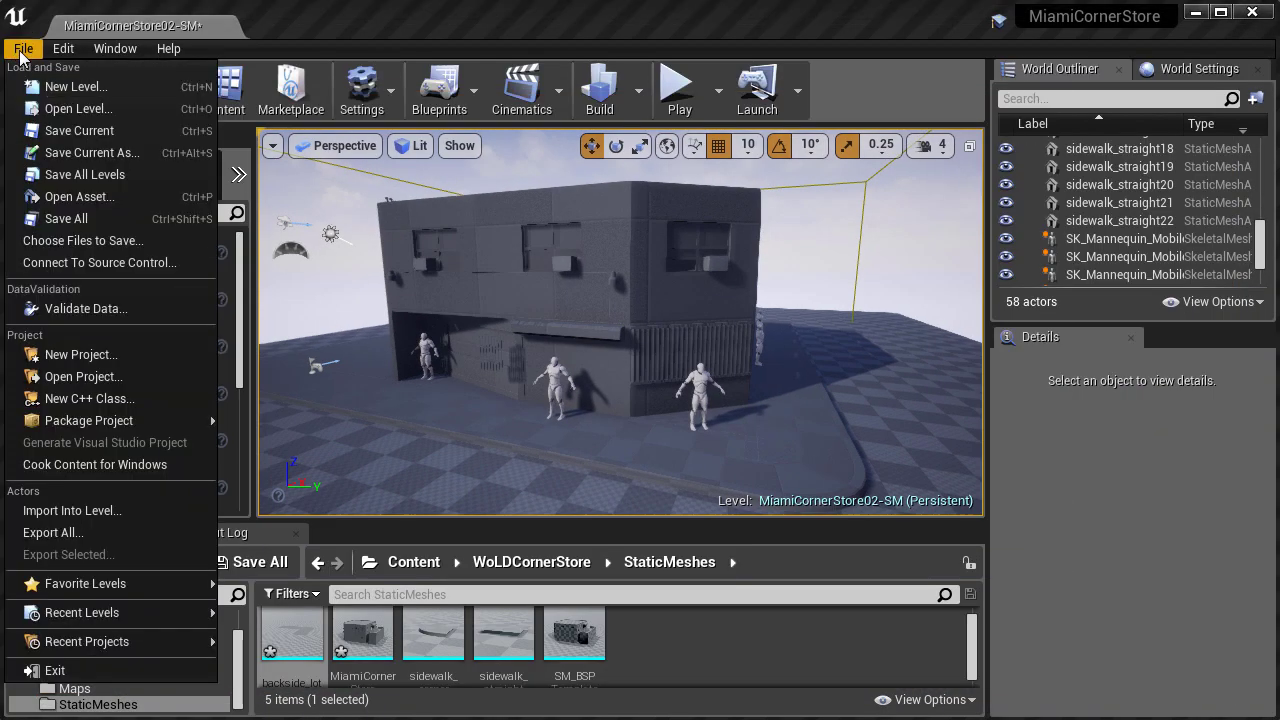
{"action": "left_click", "coordinate": [93, 219]}
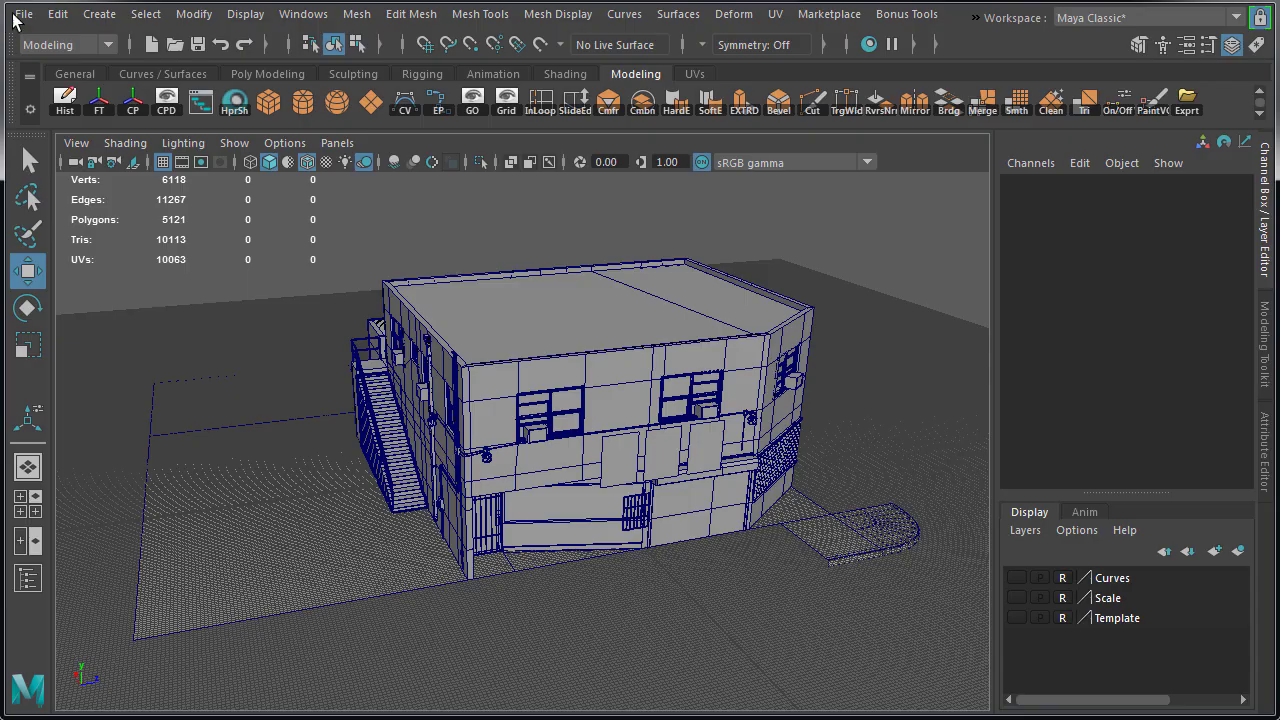
Switch to Maya and save the scene.
{"action": "left_click", "coordinate": [23, 14]}
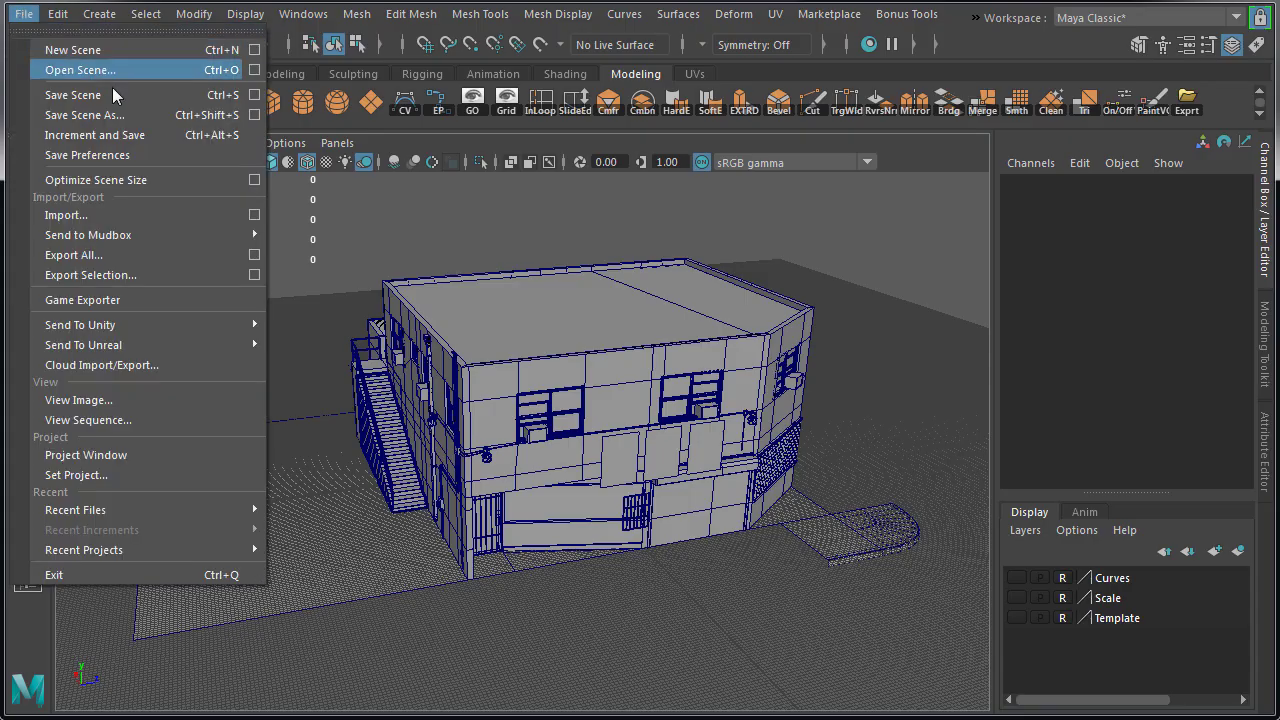